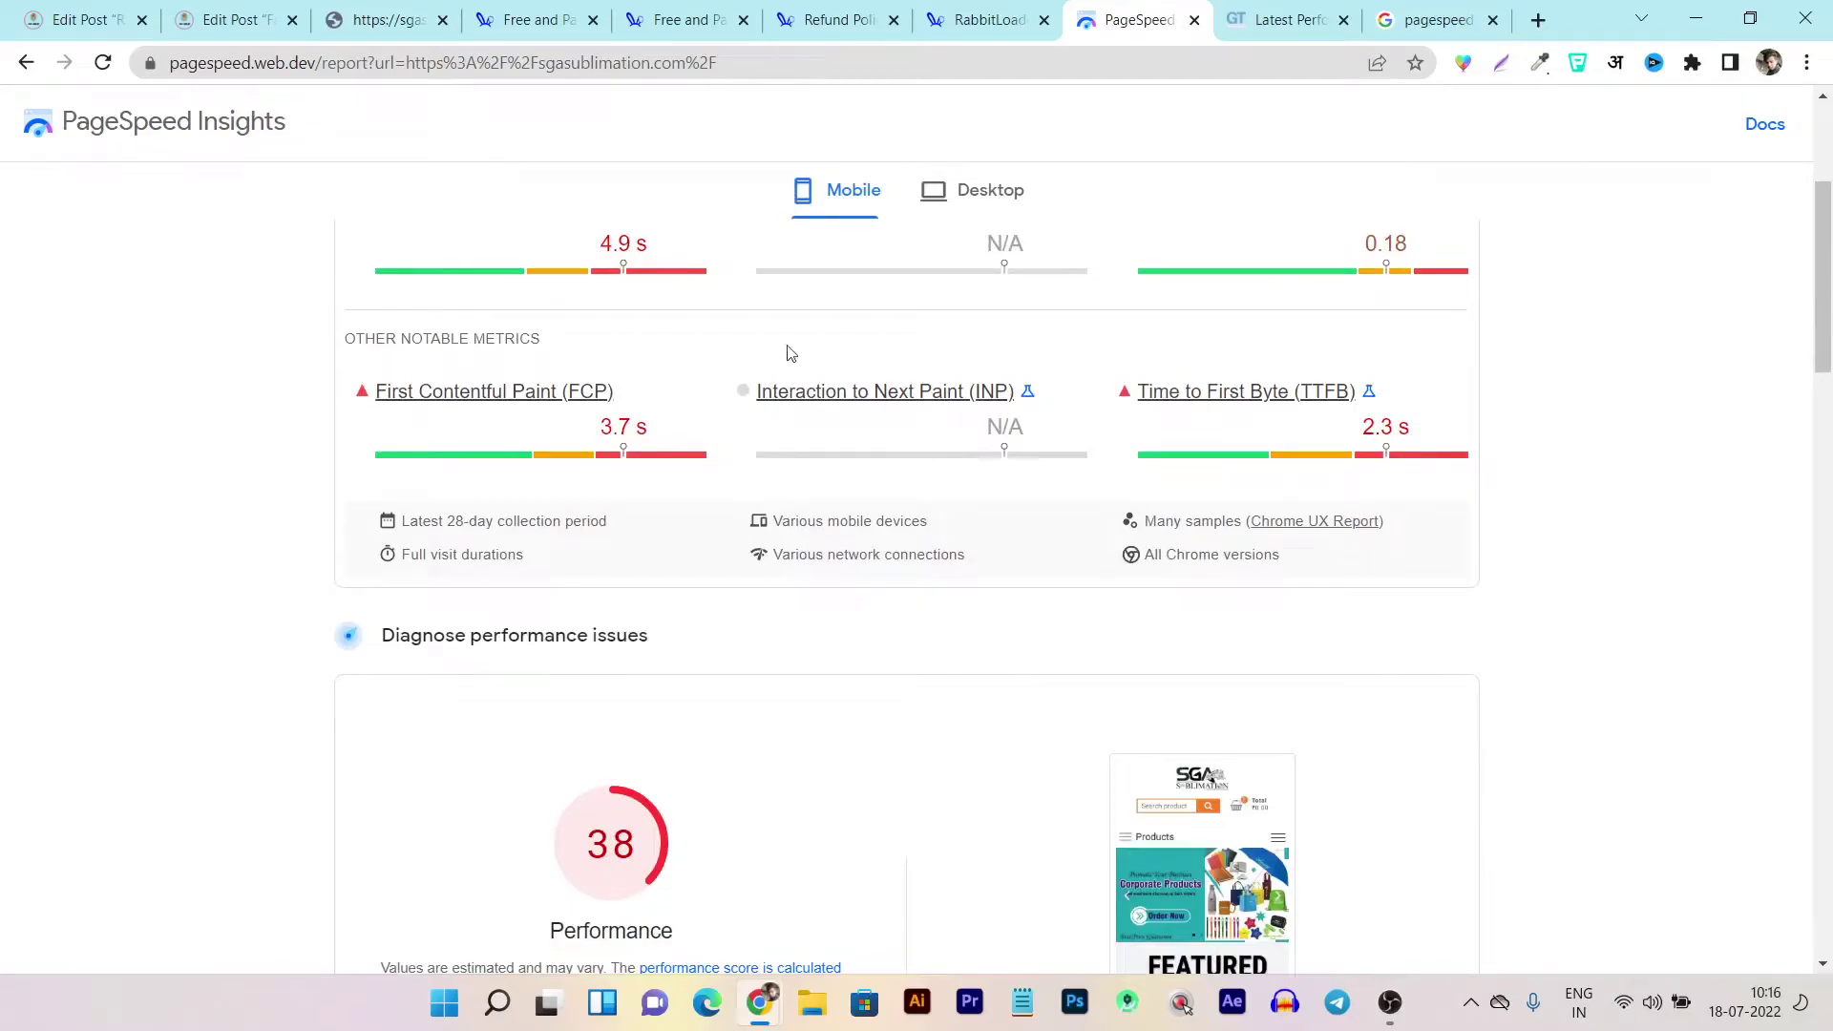
left_click(941, 201)
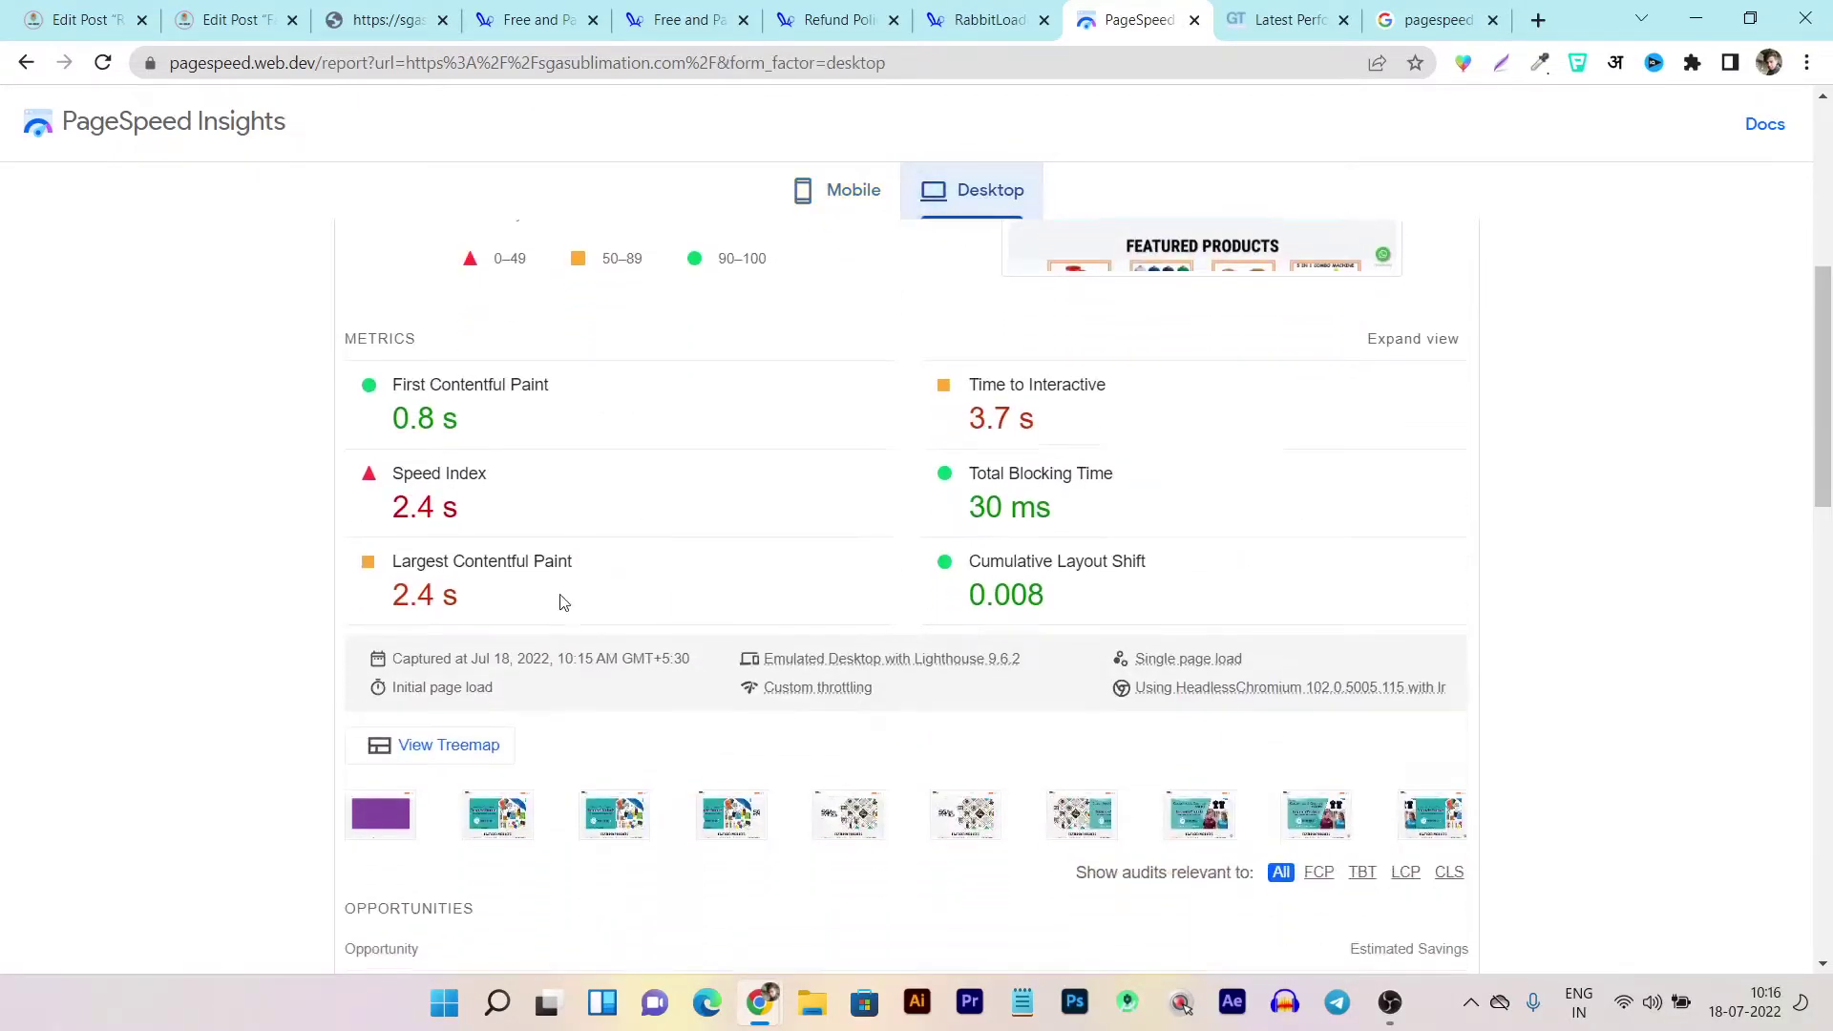
scroll(562, 602, "down", 8)
scroll(532, 621, "up", 8)
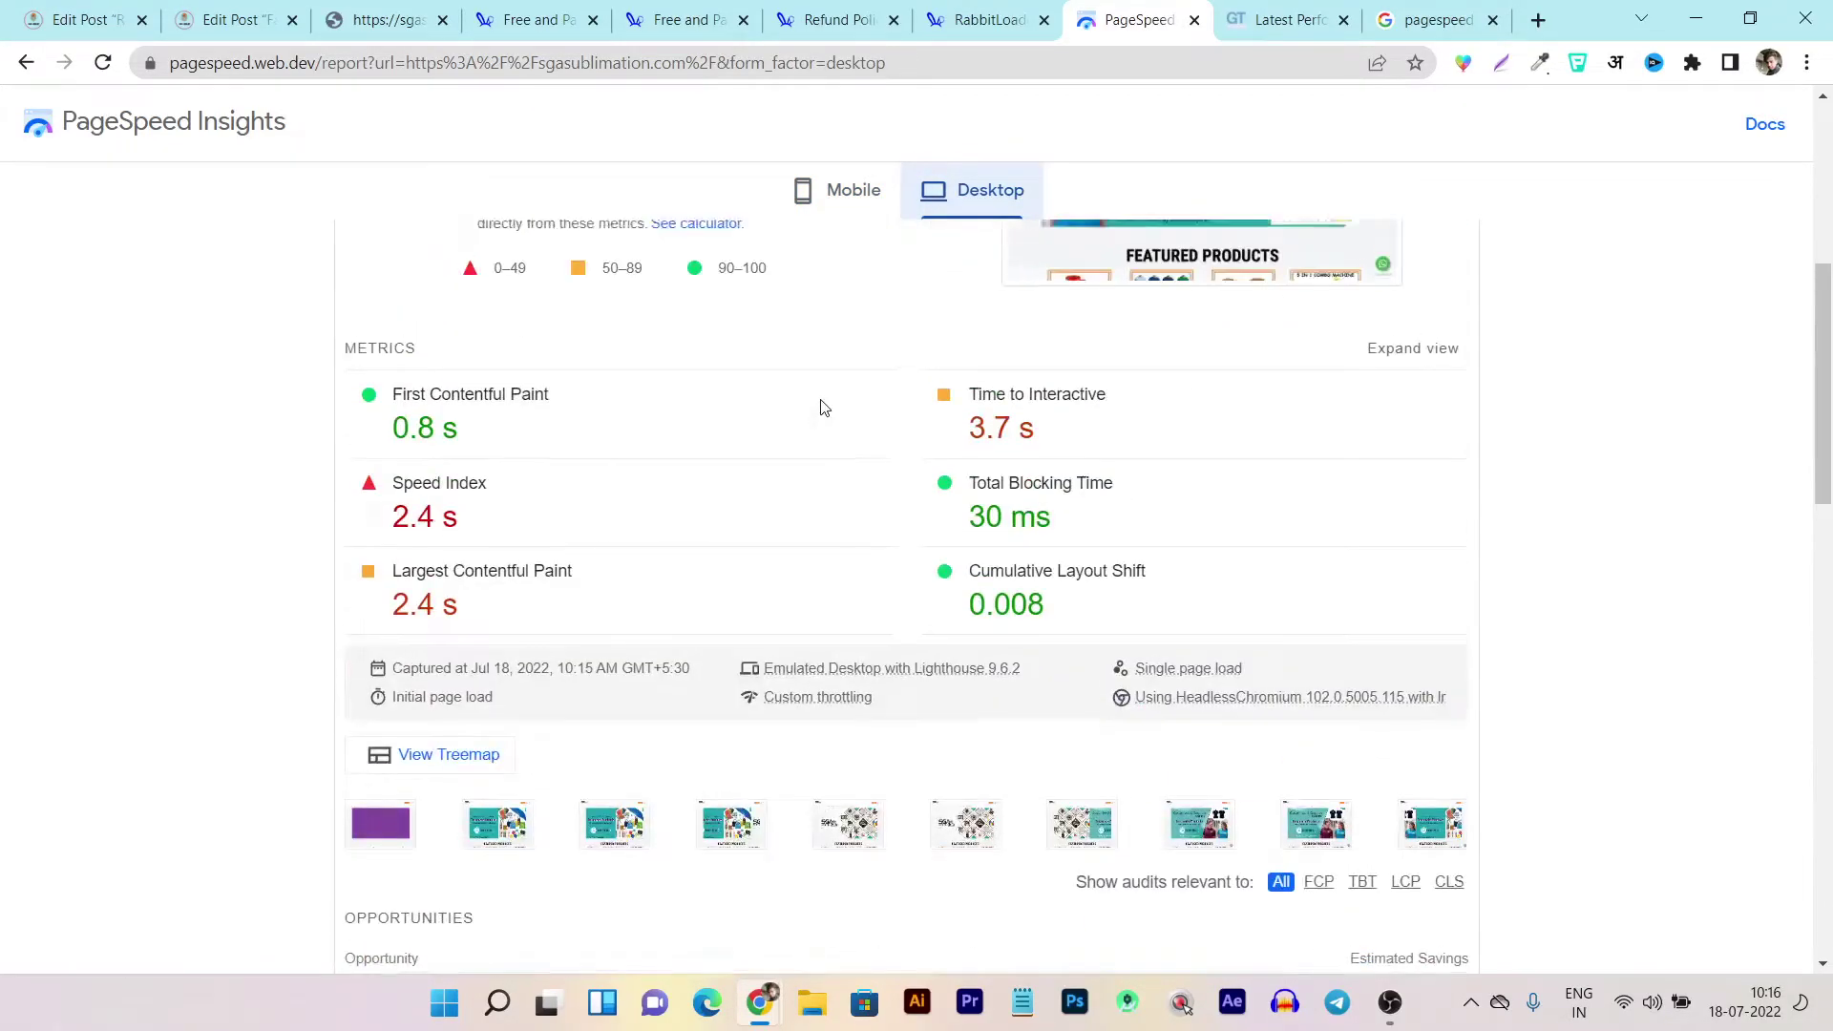
scroll(824, 409, "up", 5)
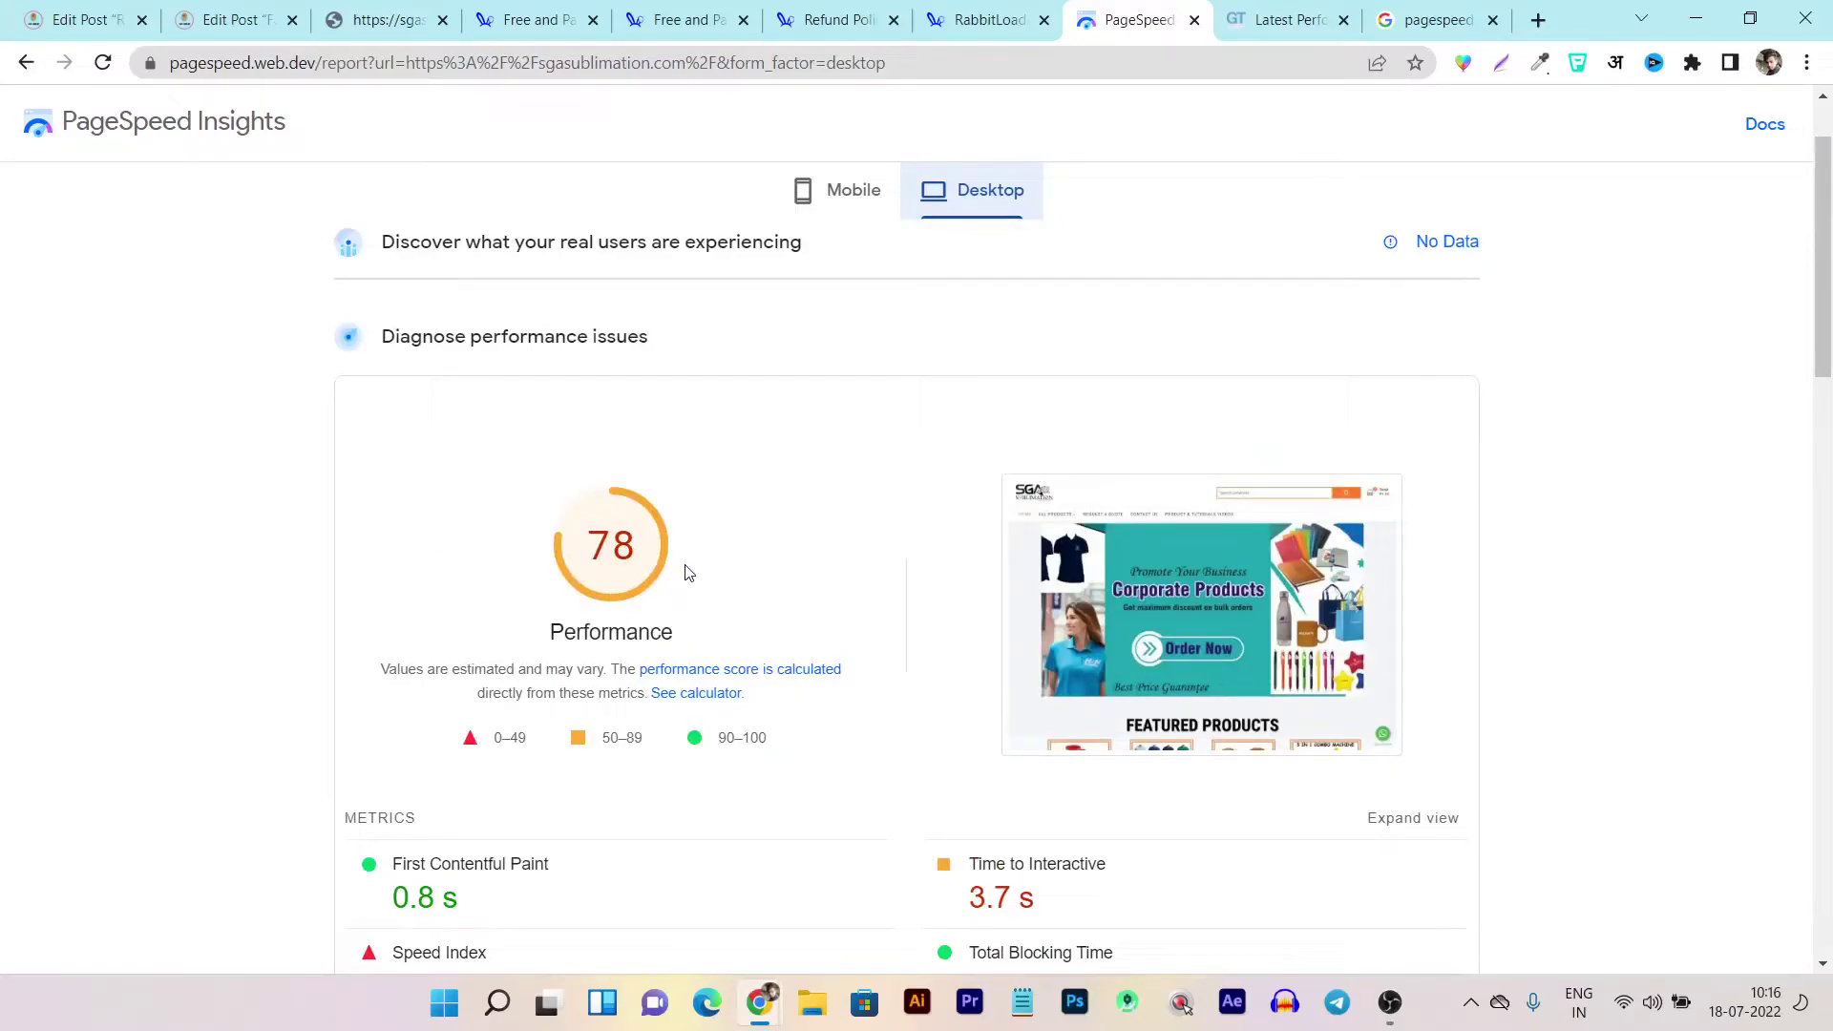
scroll(687, 573, "up", 1)
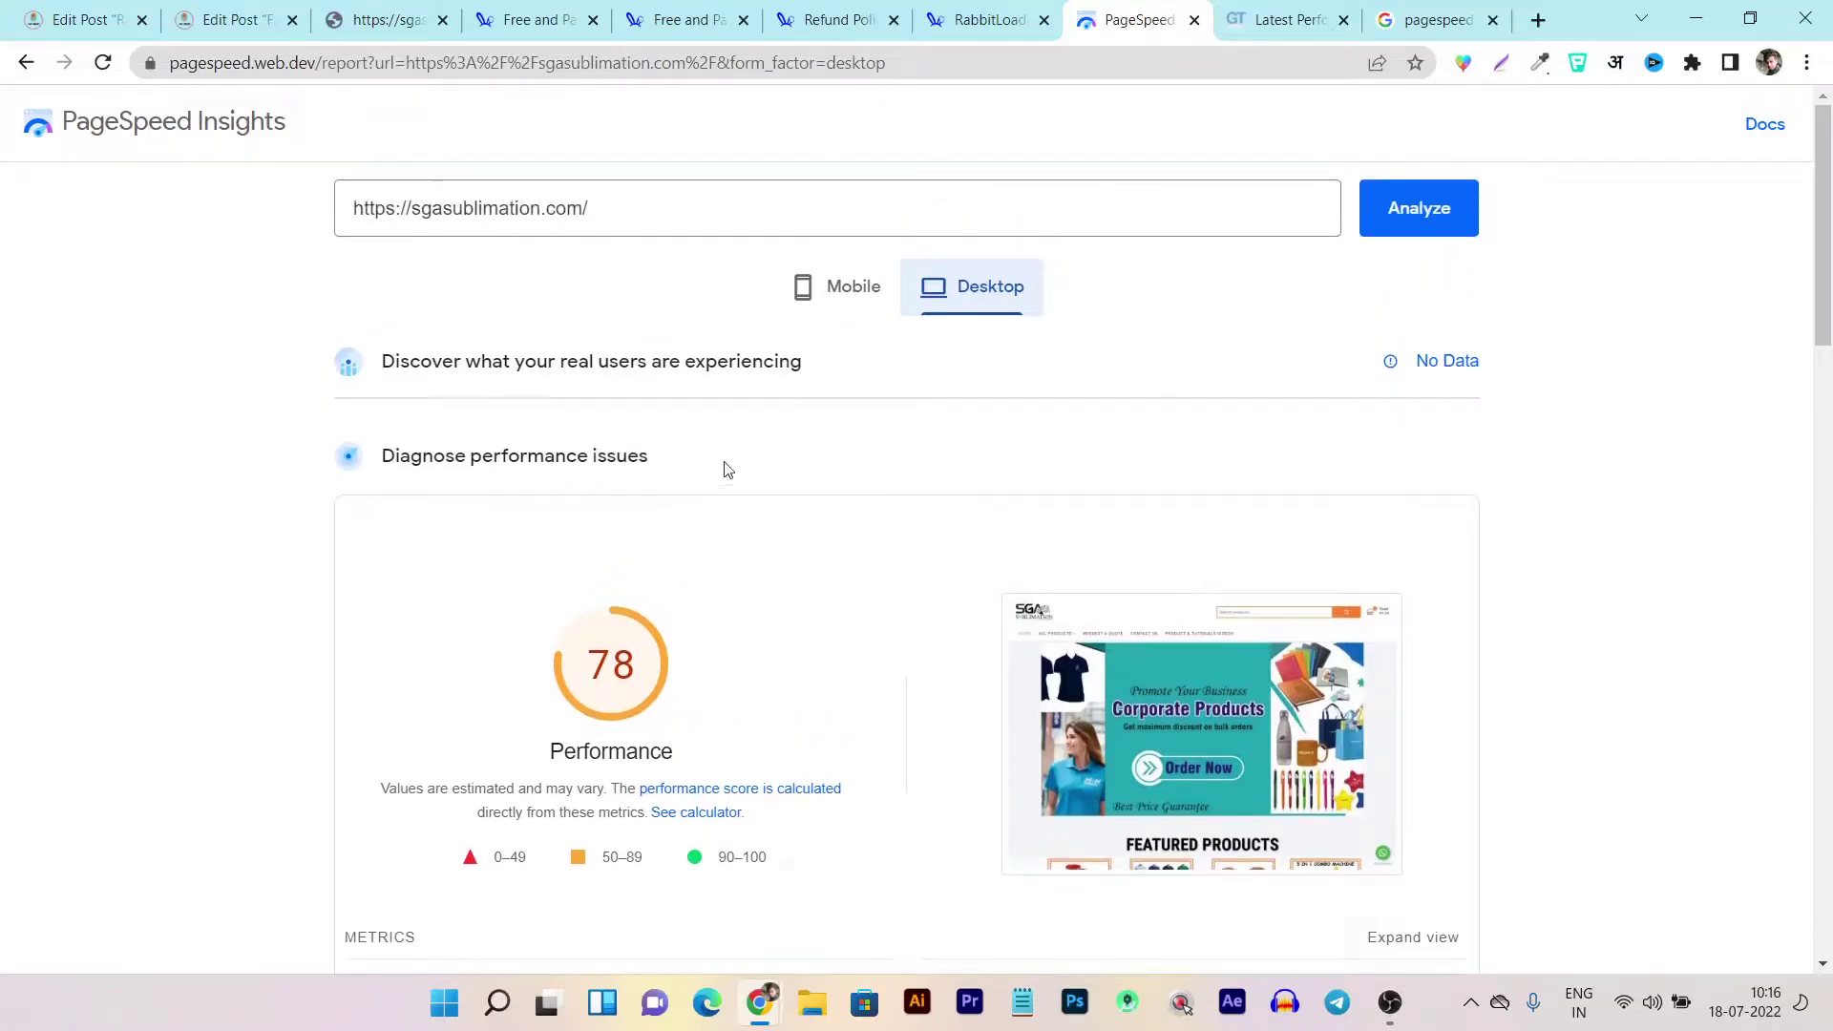
left_click(840, 302)
scroll(668, 477, "down", 6)
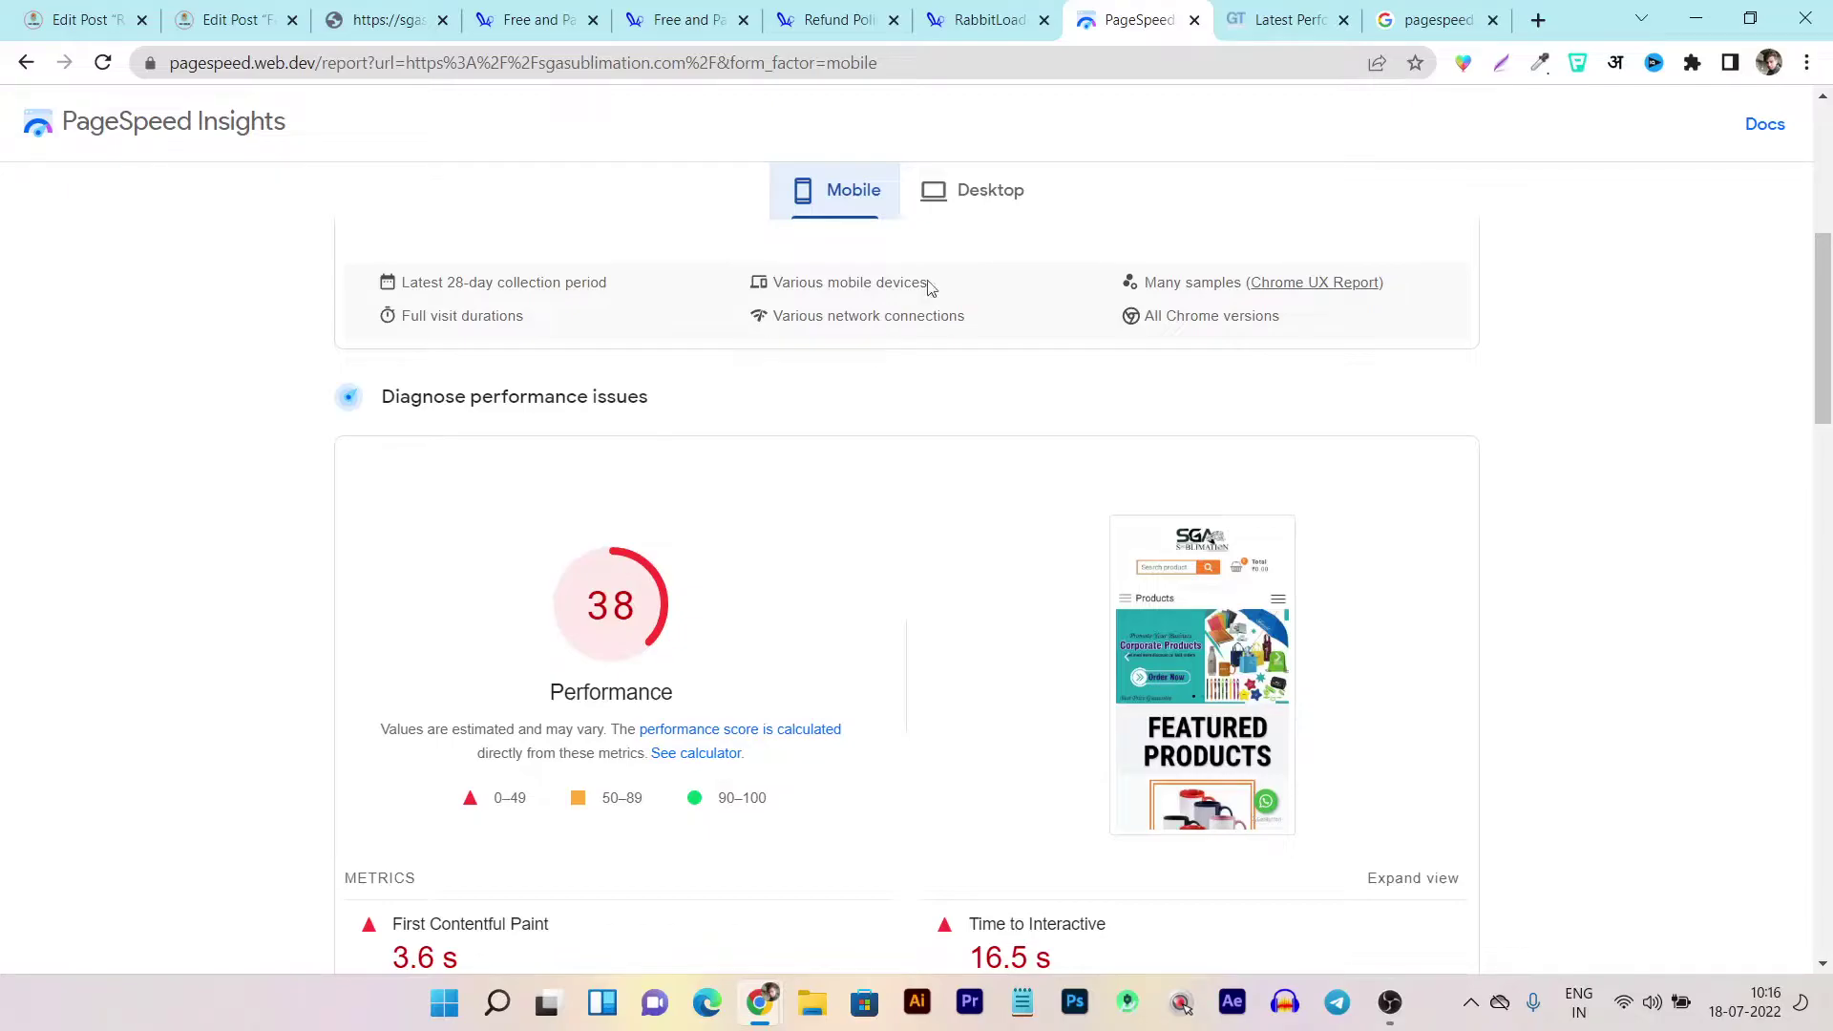
Review the GTmetrix report for the same site, covering its grade, web vitals, speed visualization and top issues
left_click(1290, 19)
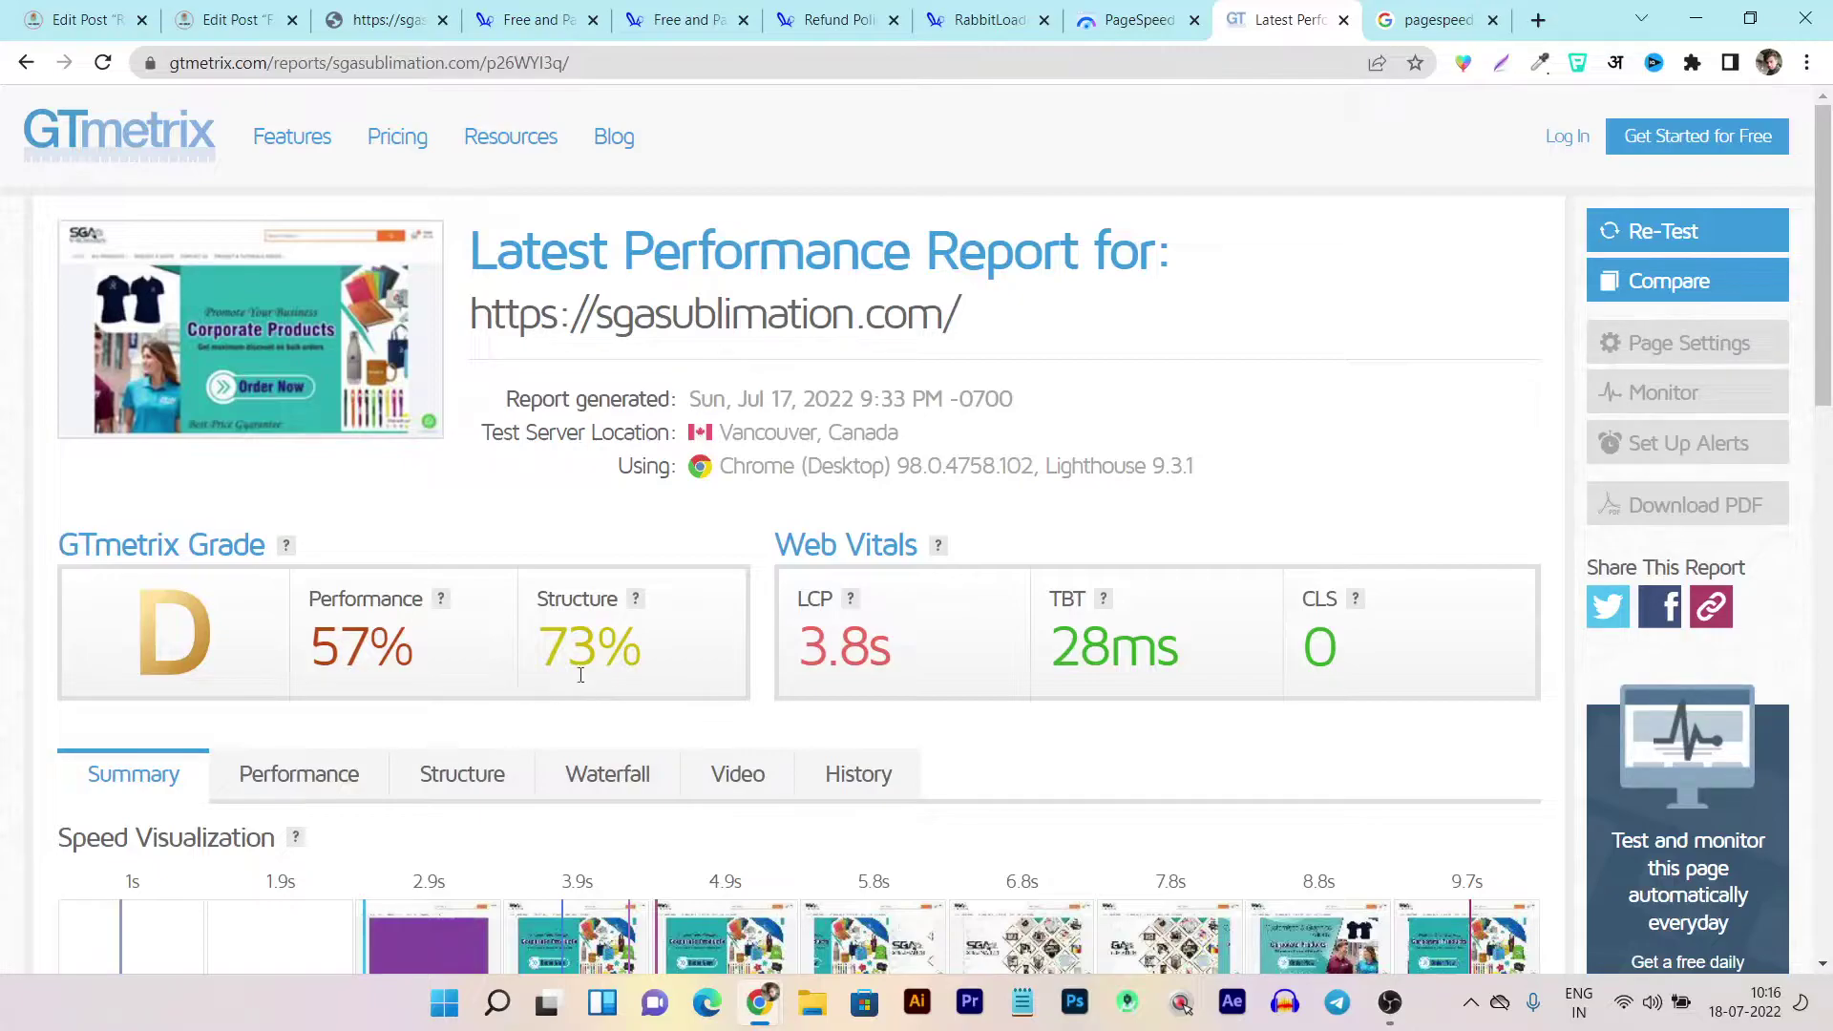
scroll(524, 627, "down", 5)
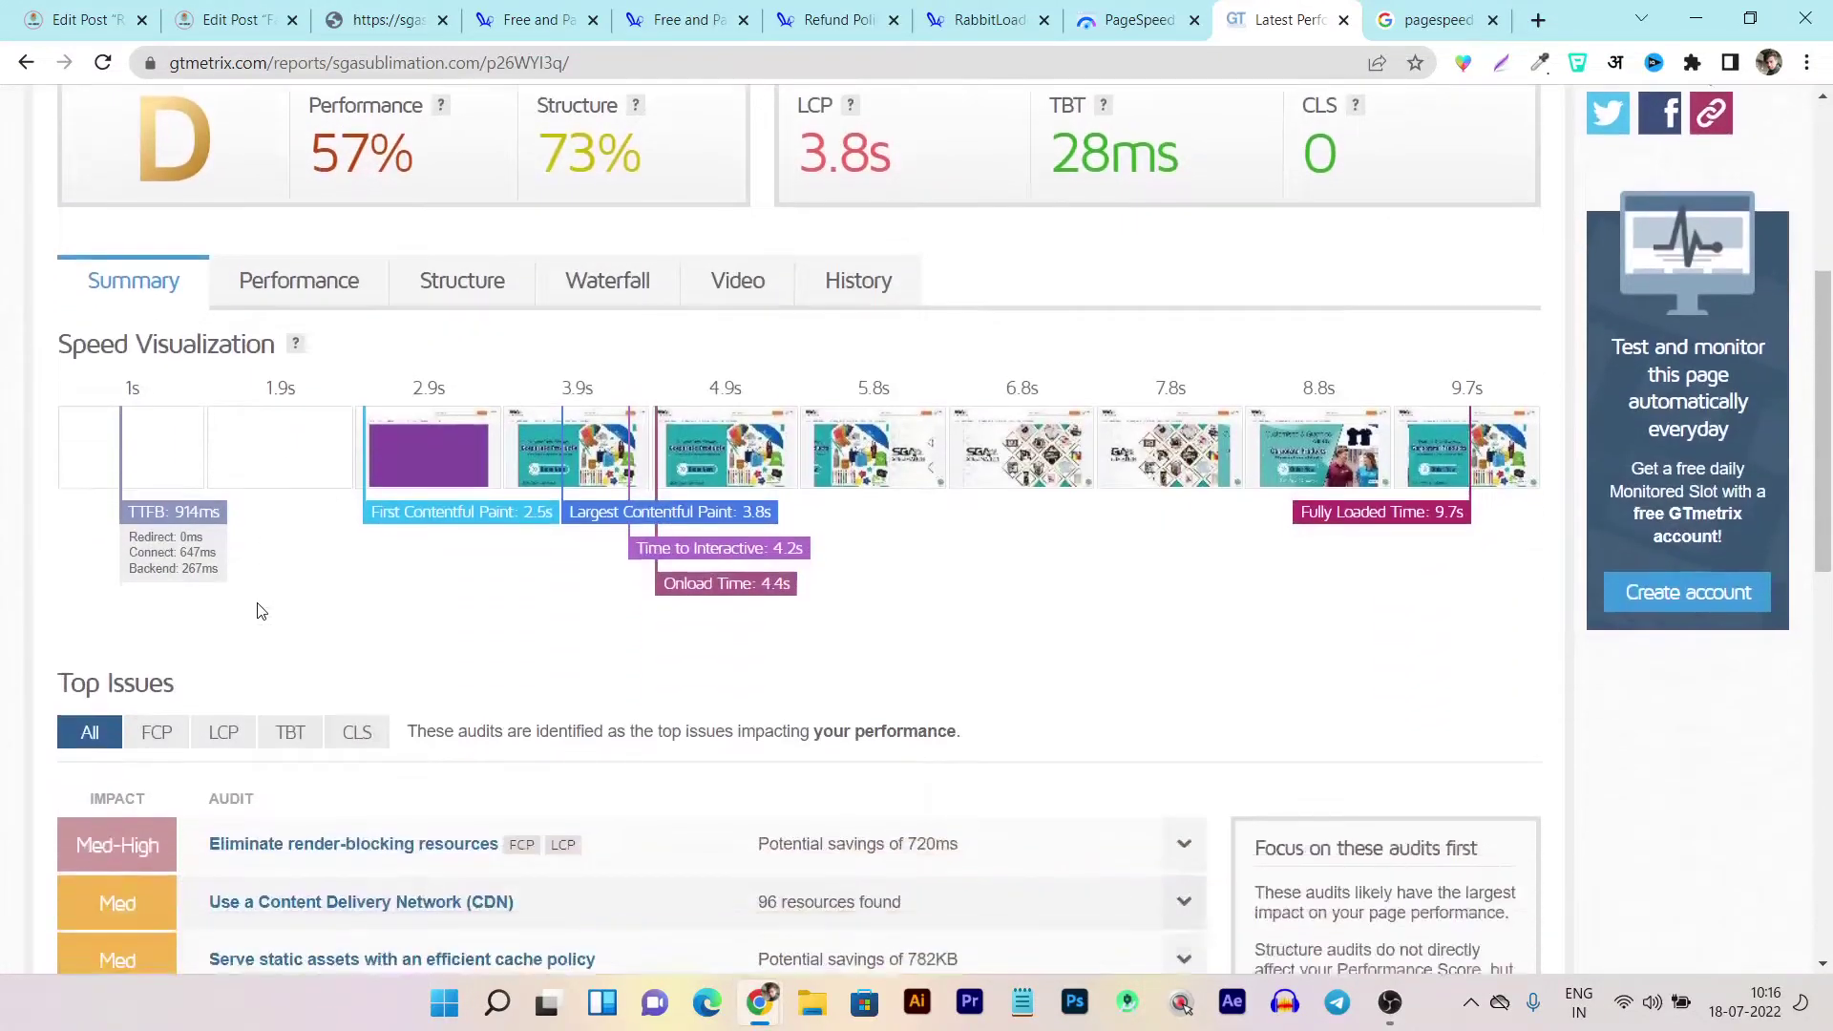
scroll(880, 611, "up", 4)
scroll(805, 573, "up", 1)
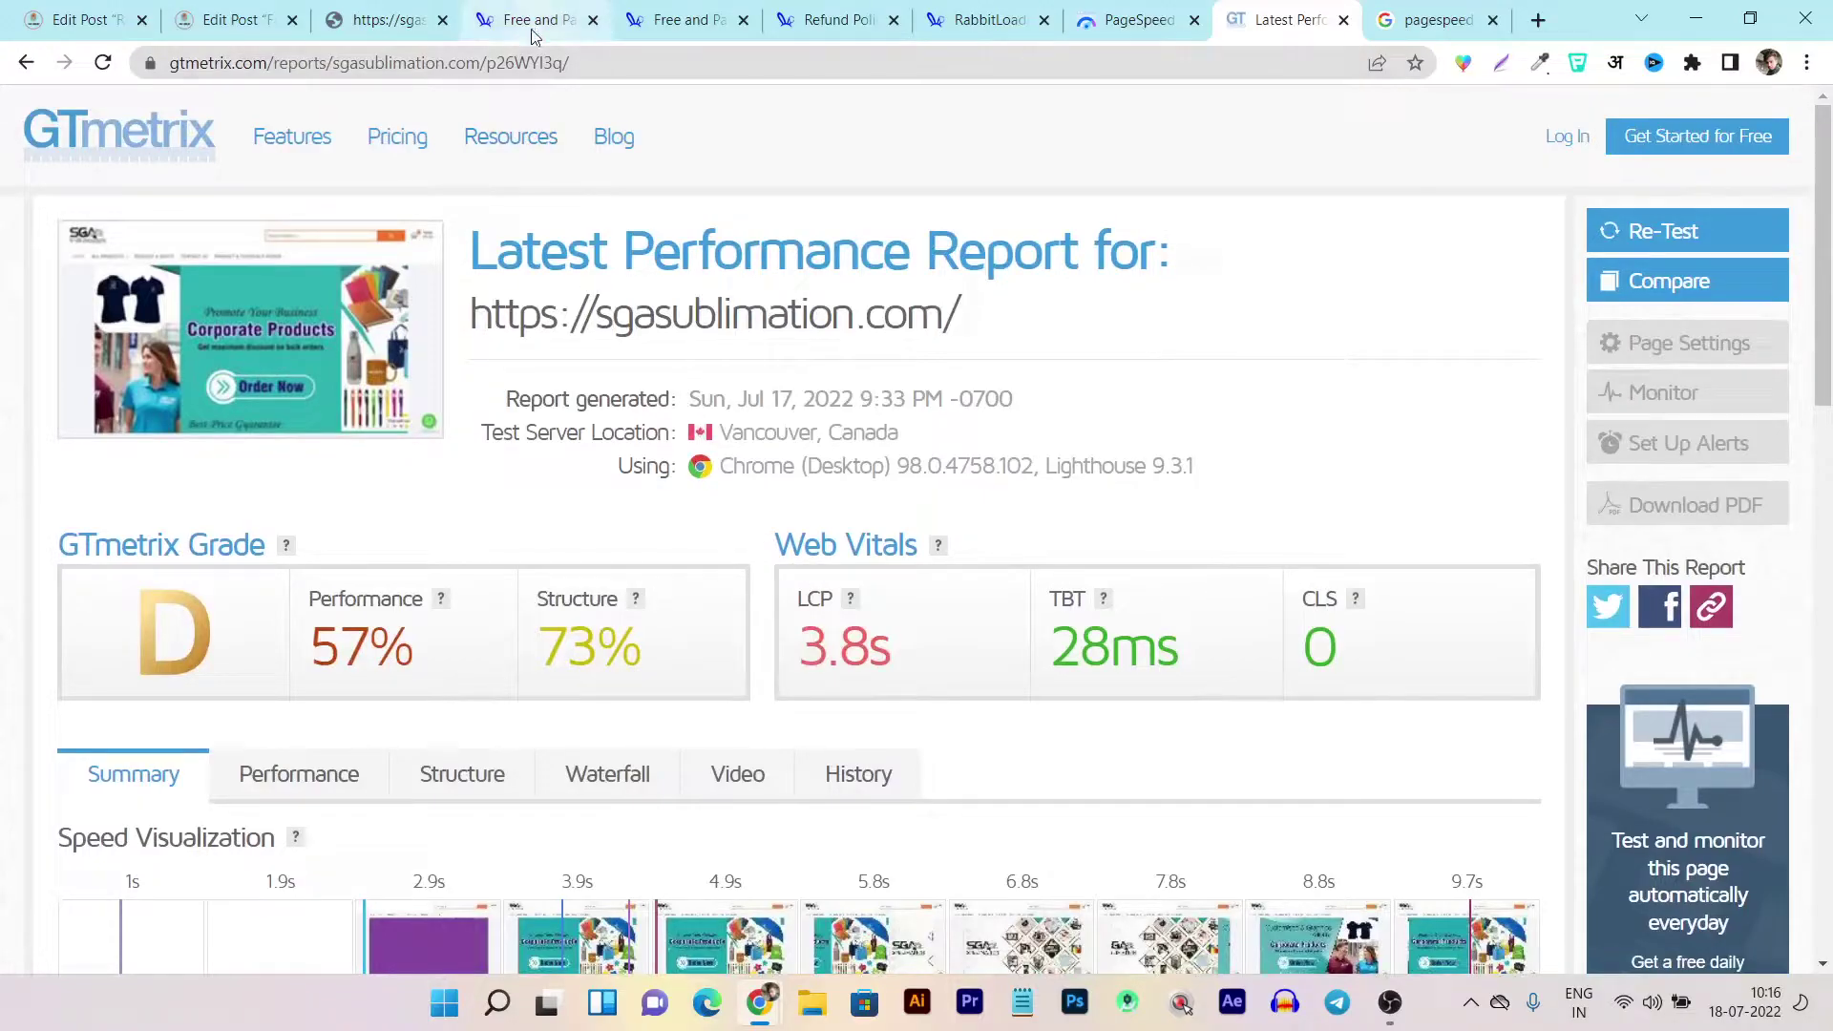
Open the WordPress admin dashboard of sgasublimation.com from the site's own page
left_click(361, 9)
left_click(488, 74)
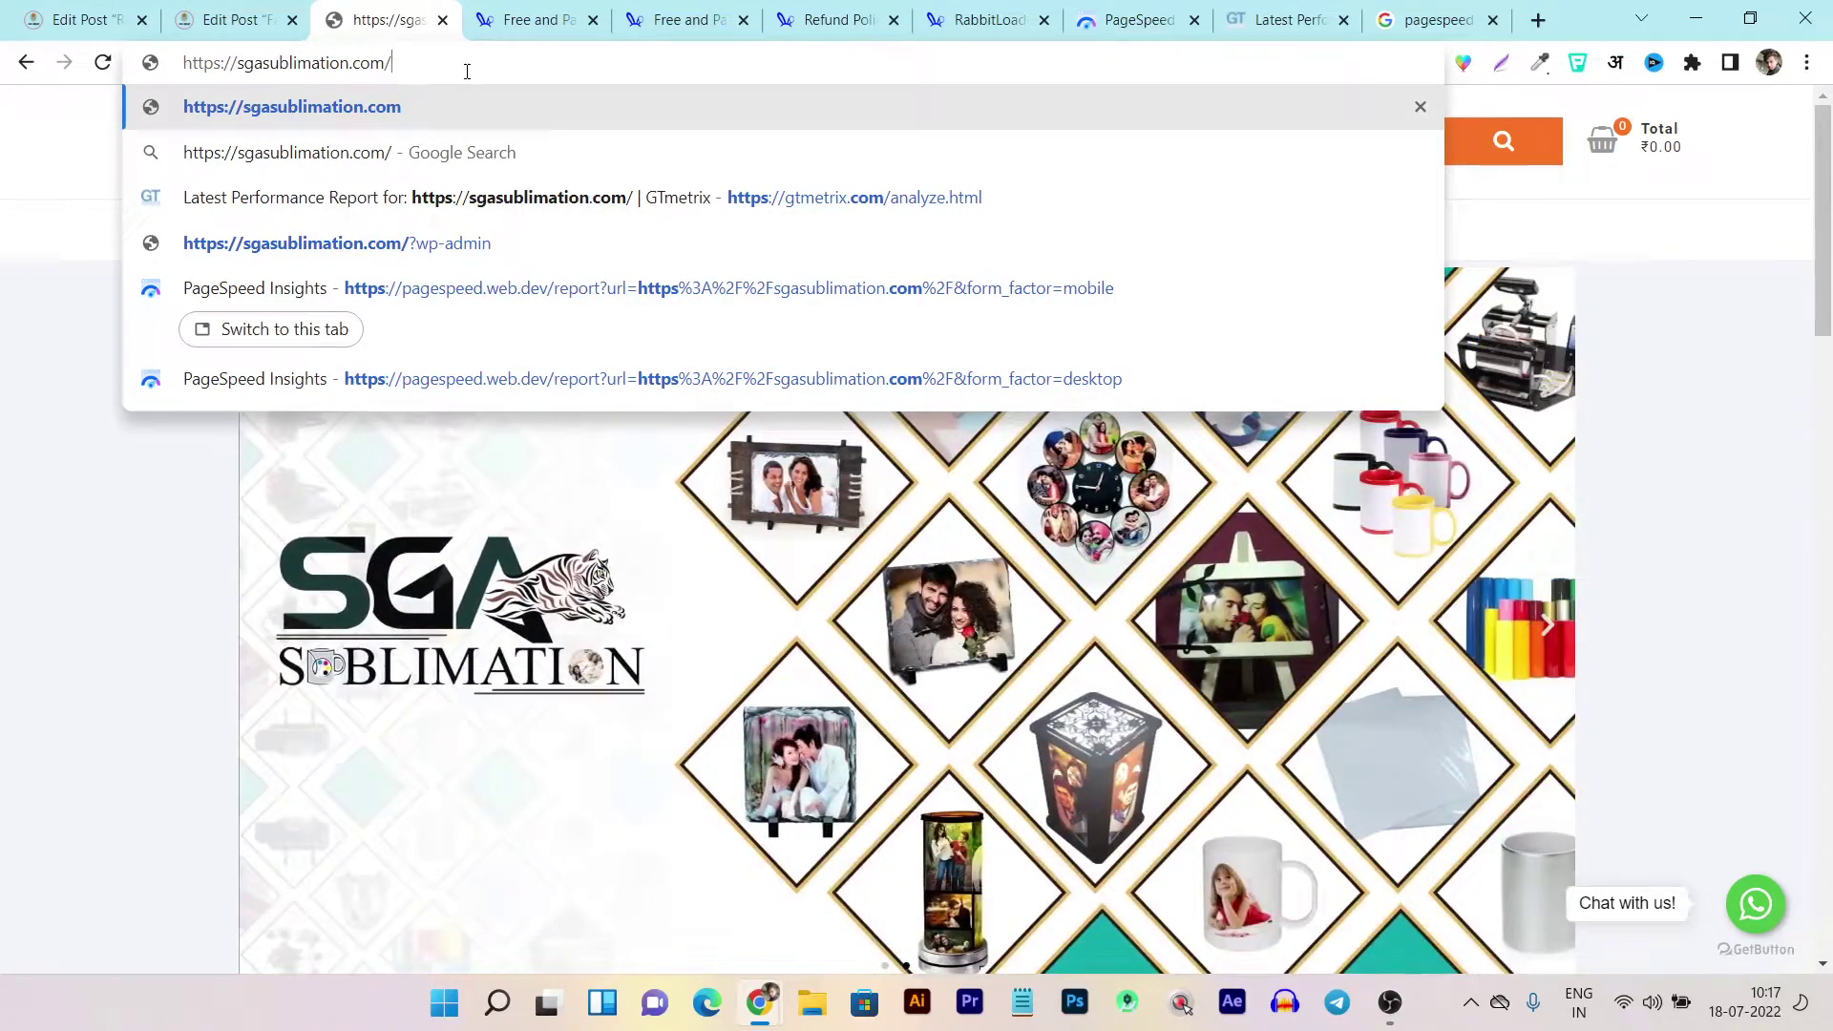
type("wp-")
key("Return")
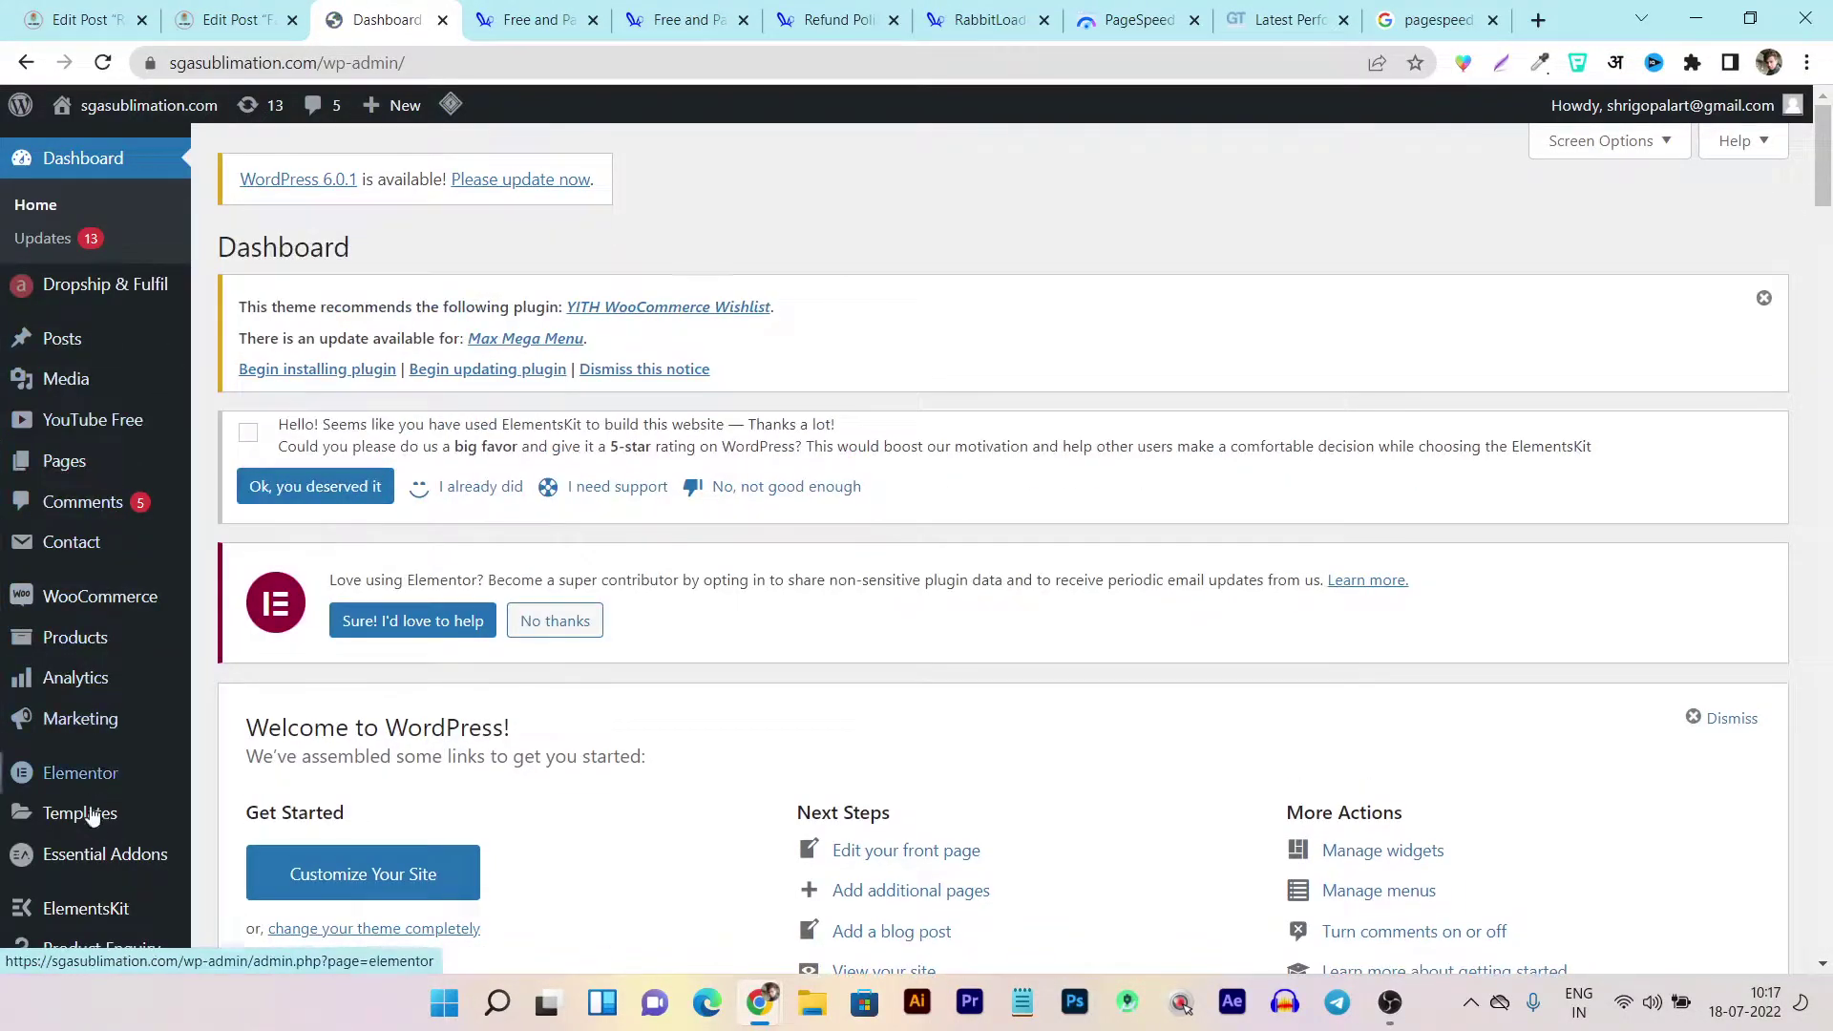
Upload the plugin archive rabbit-loader.2.13.4.zip from the Downloads folder to WordPress and install it
scroll(72, 449, "down", 2)
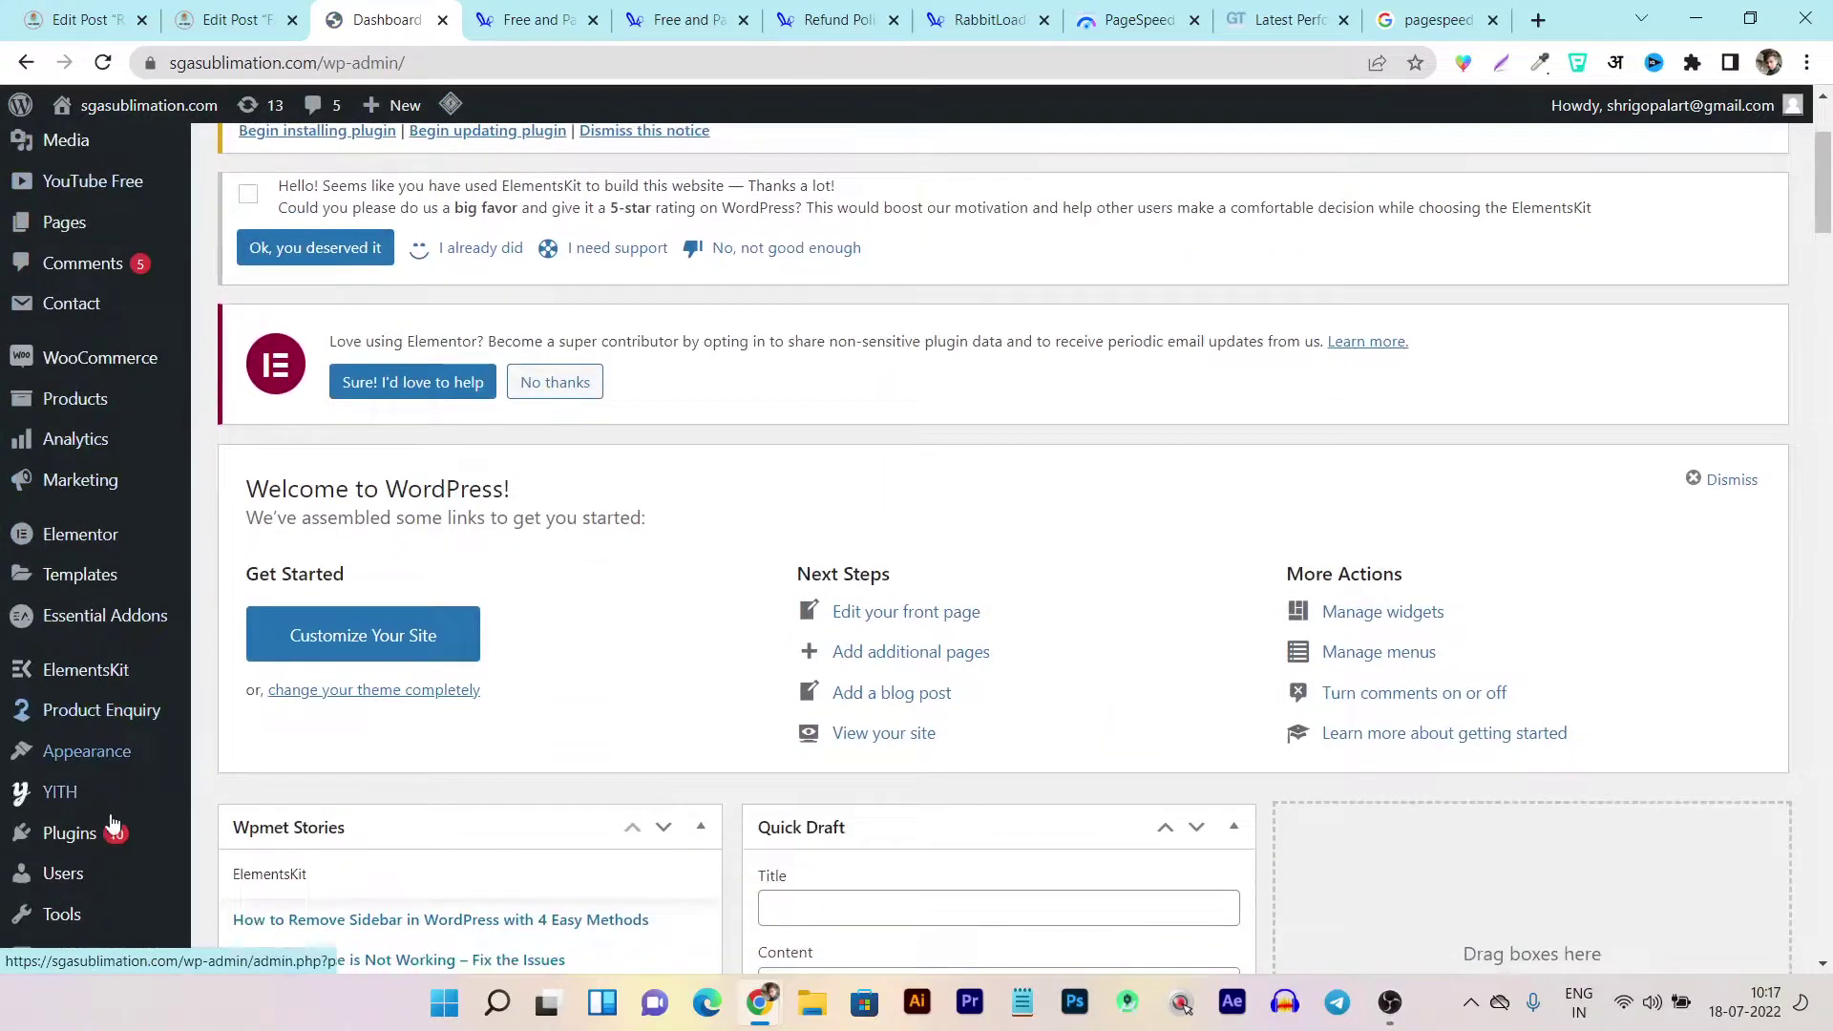
mouse_move(110, 833)
left_click(250, 872)
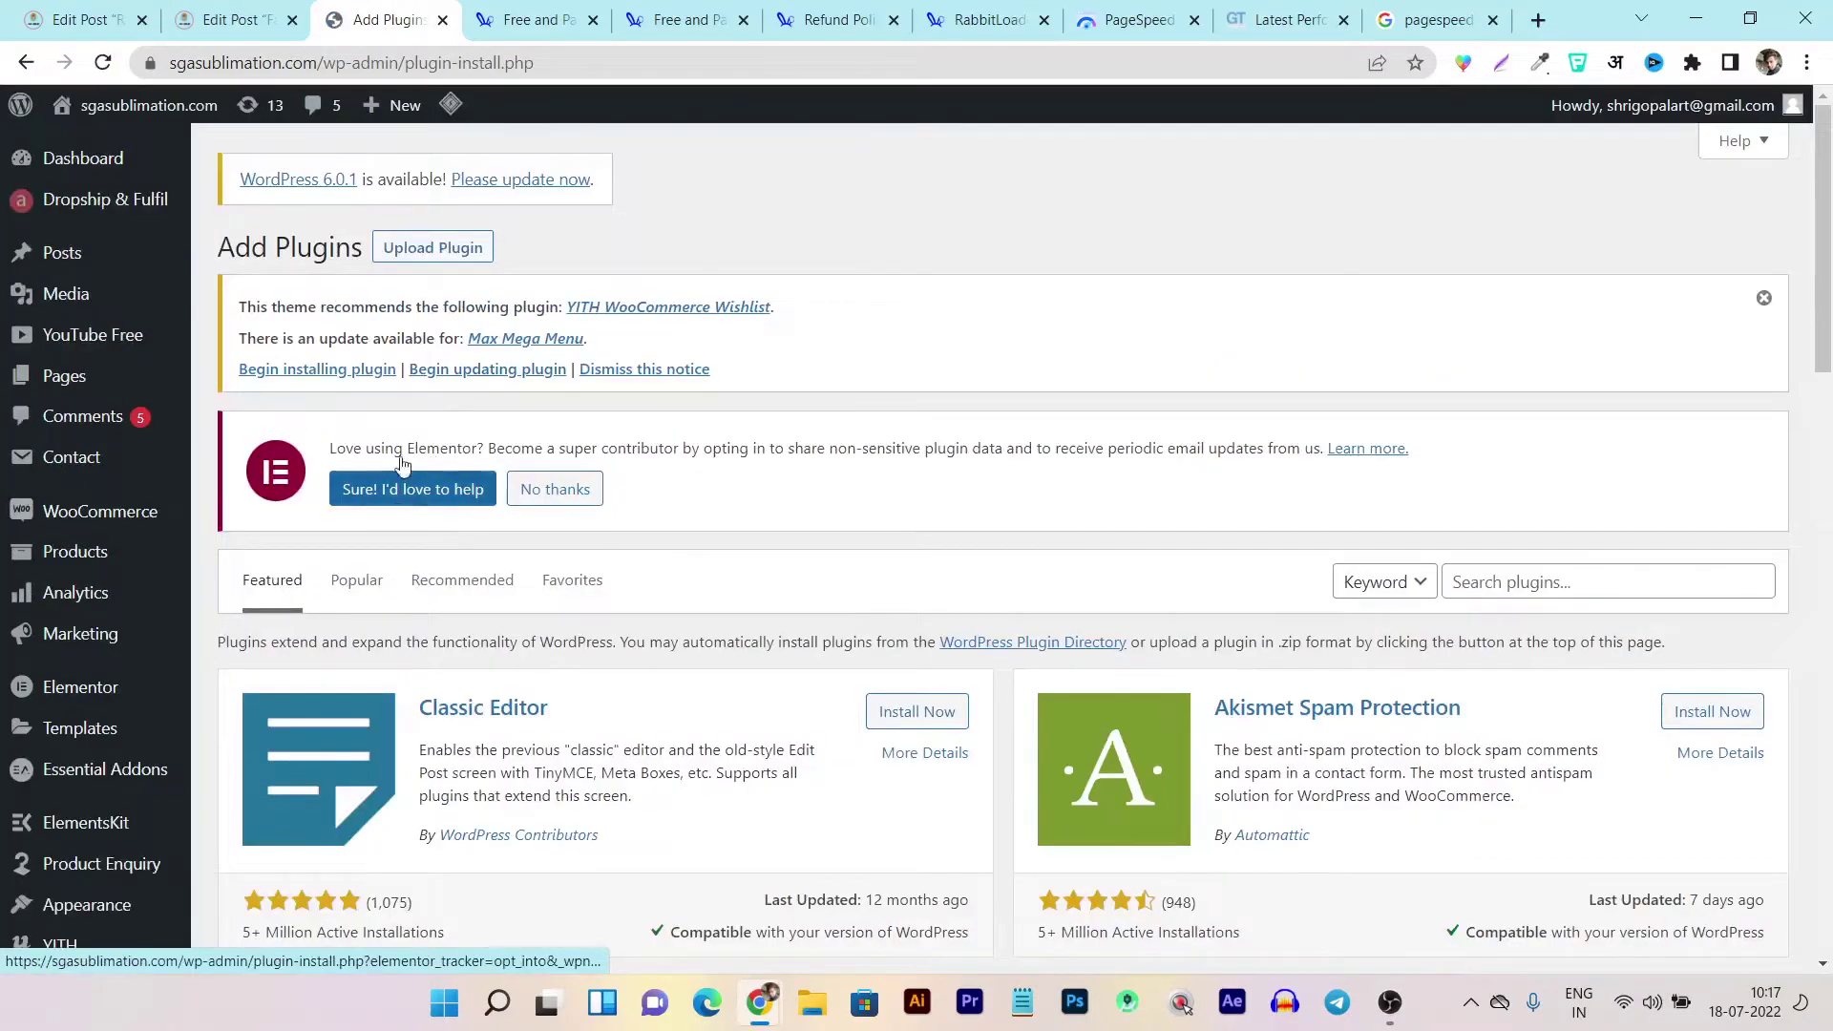
left_click(440, 256)
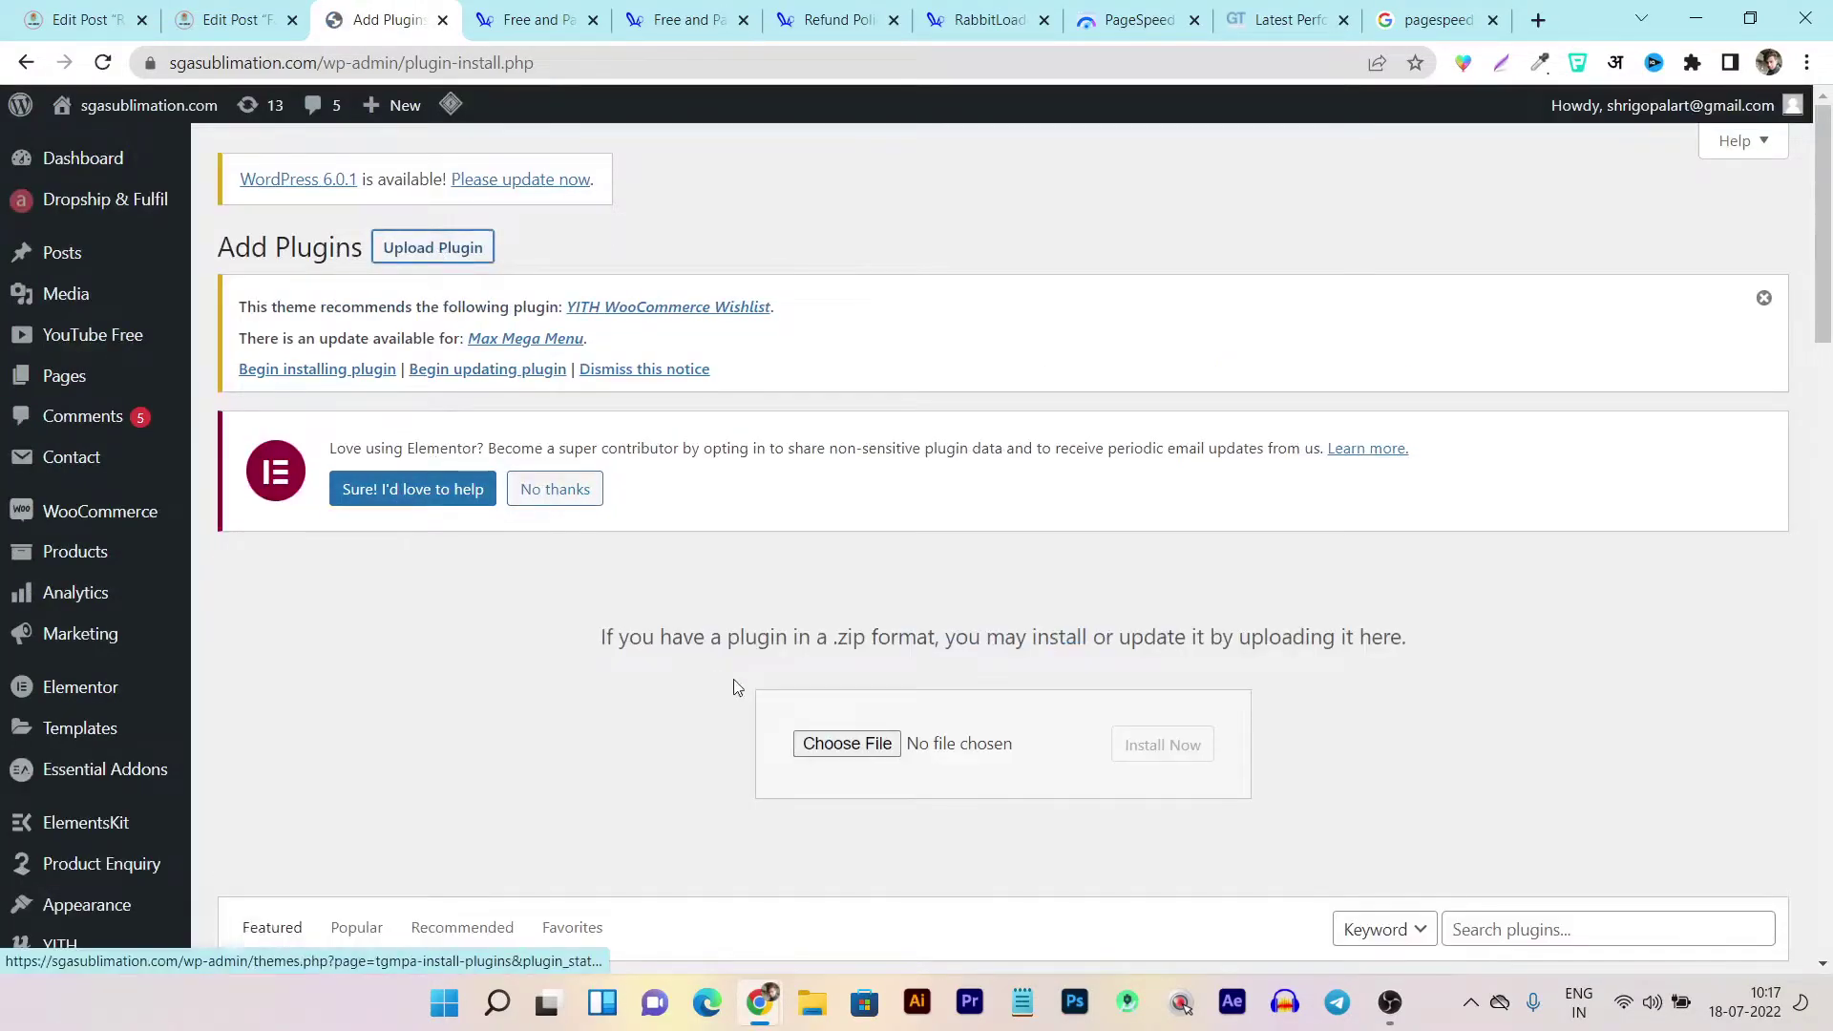
left_click(855, 745)
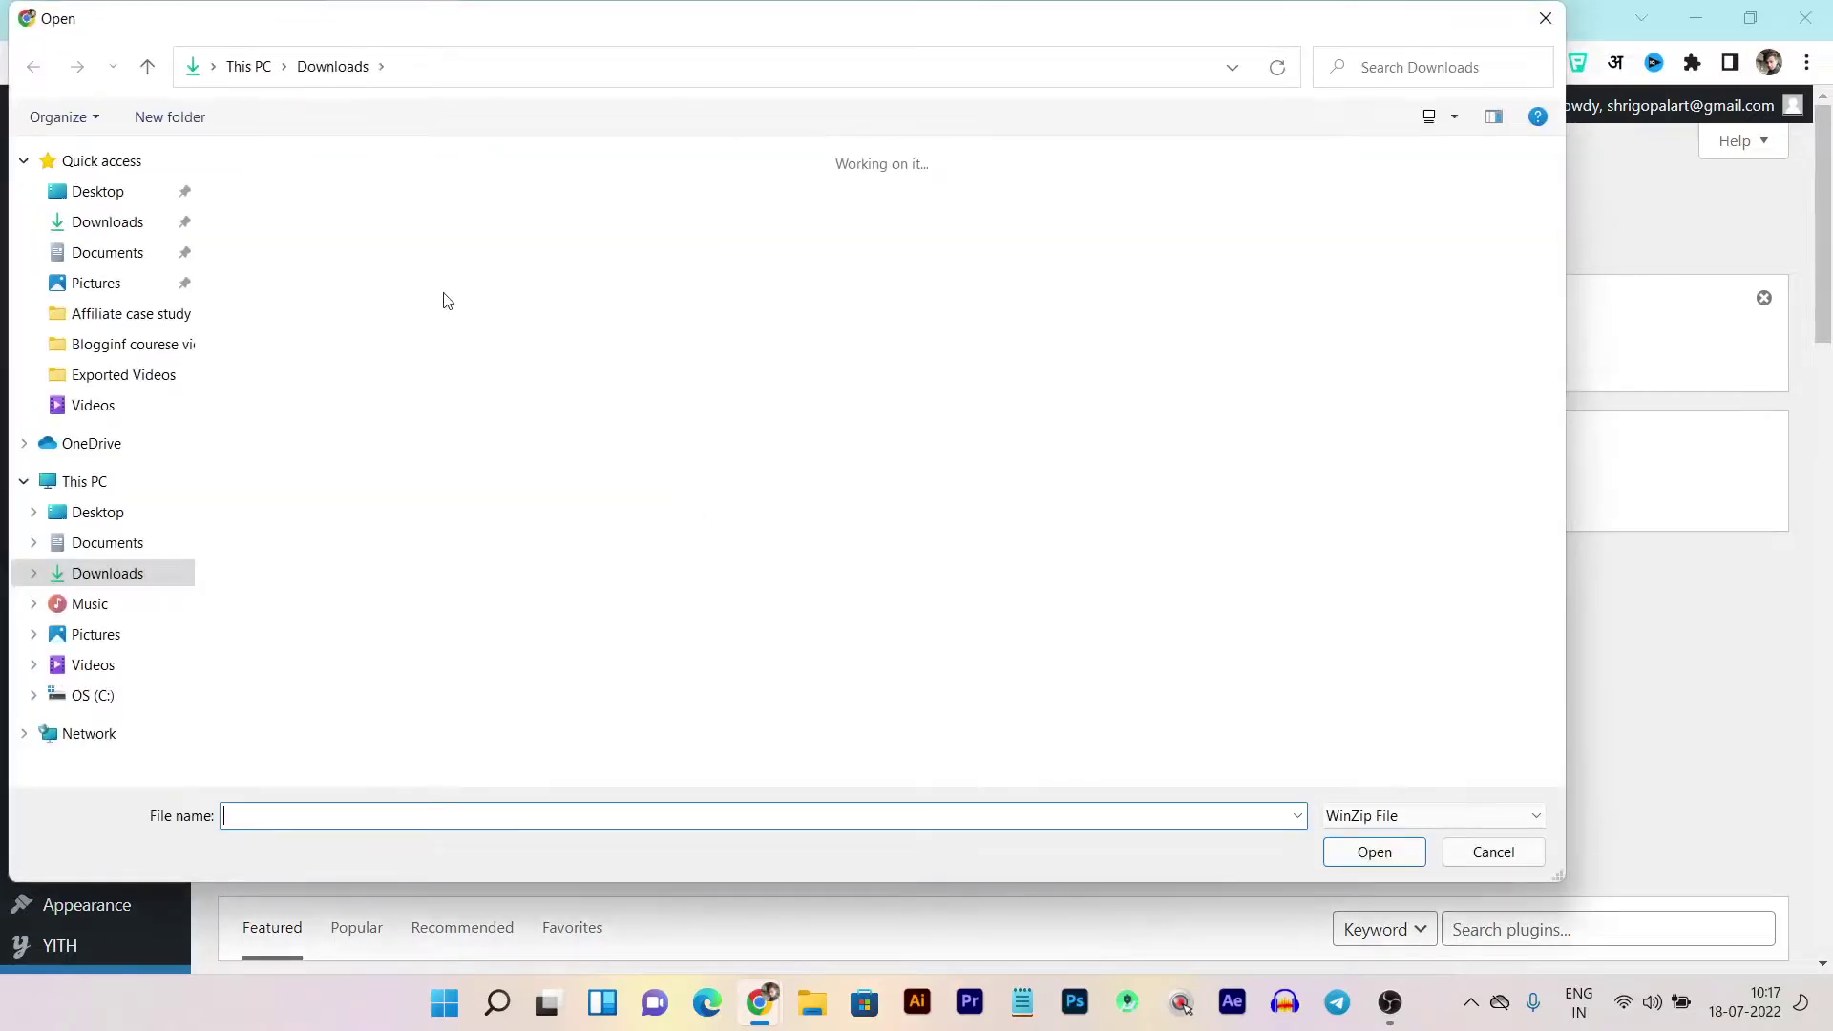
left_click(286, 275)
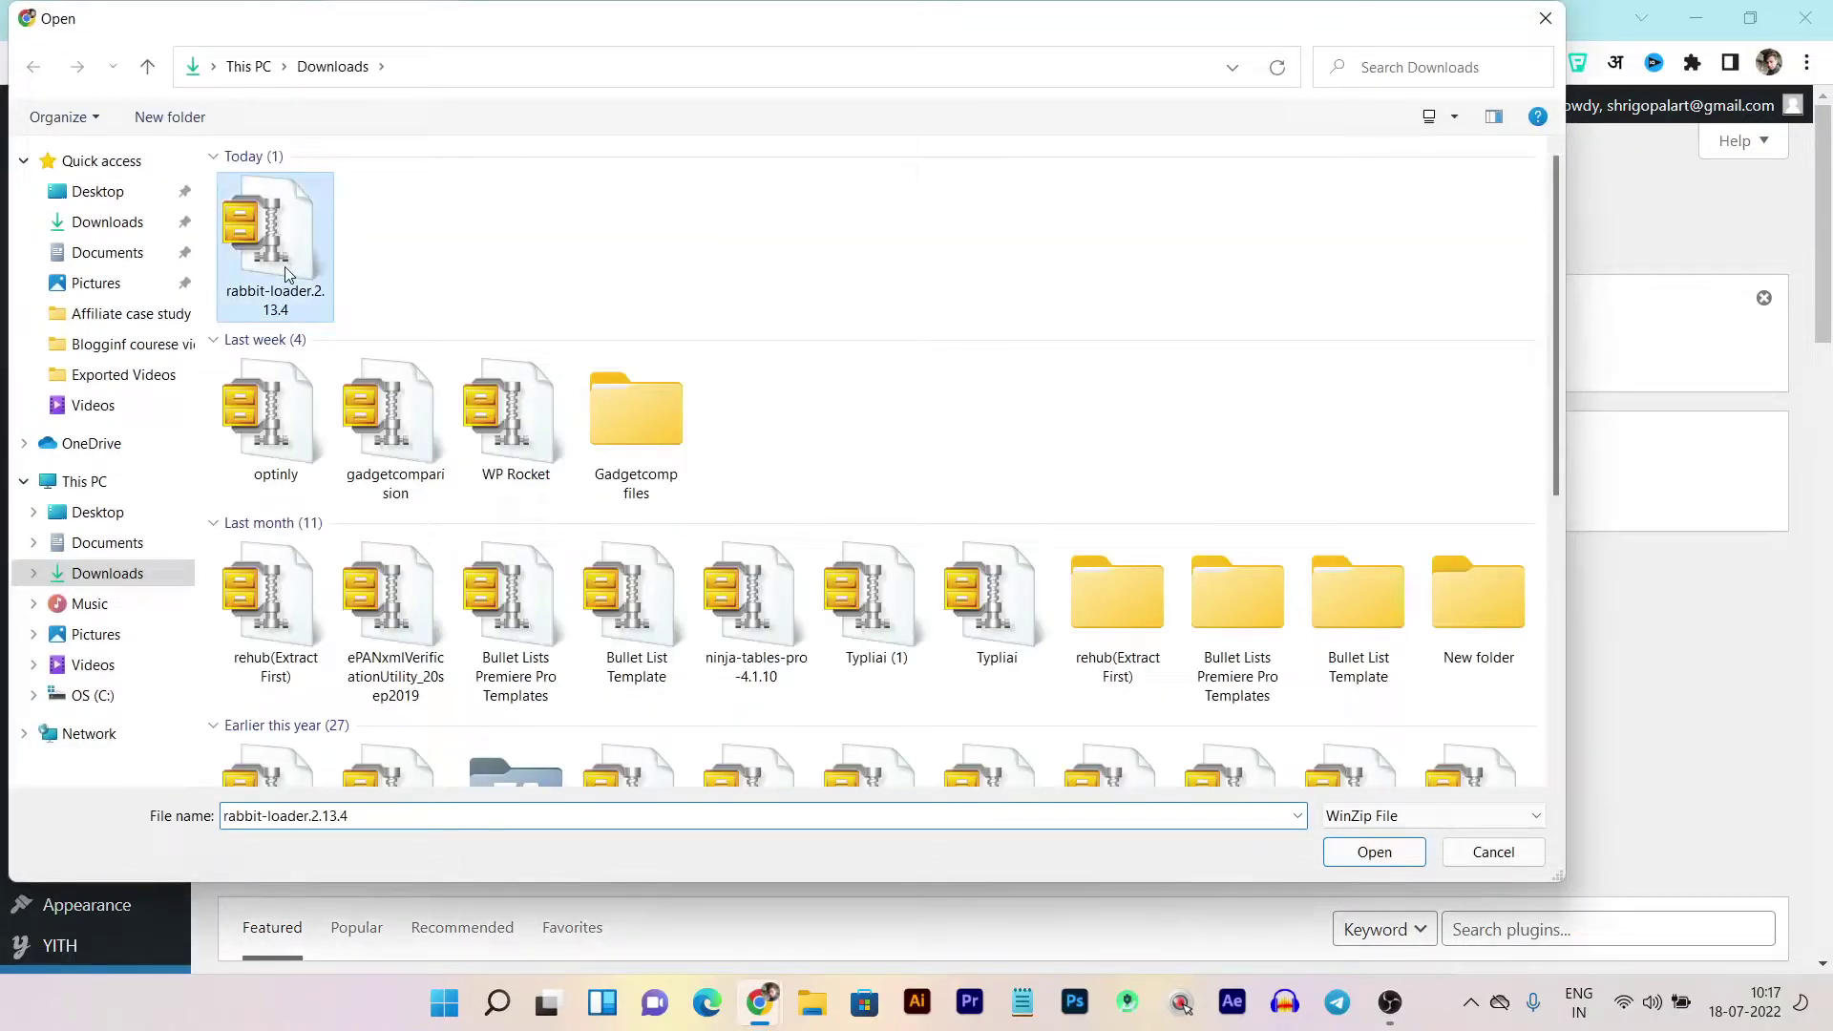
double_click(296, 271)
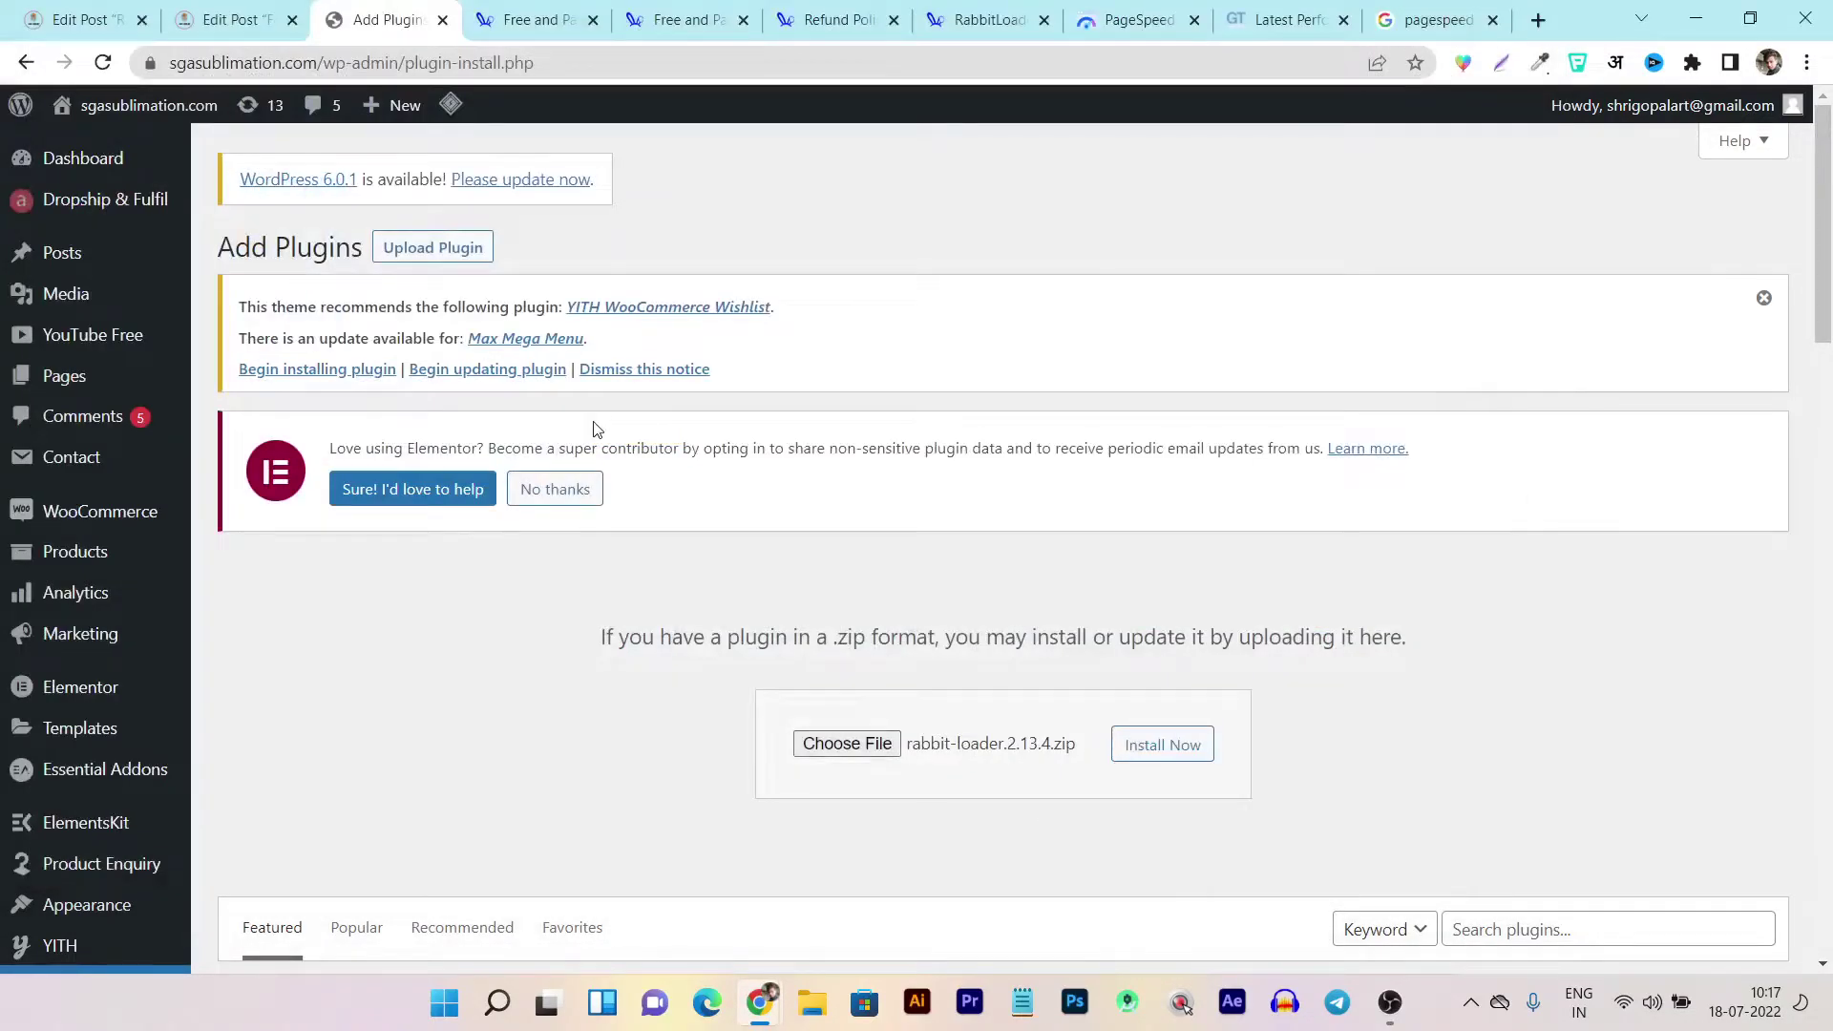
left_click(1170, 757)
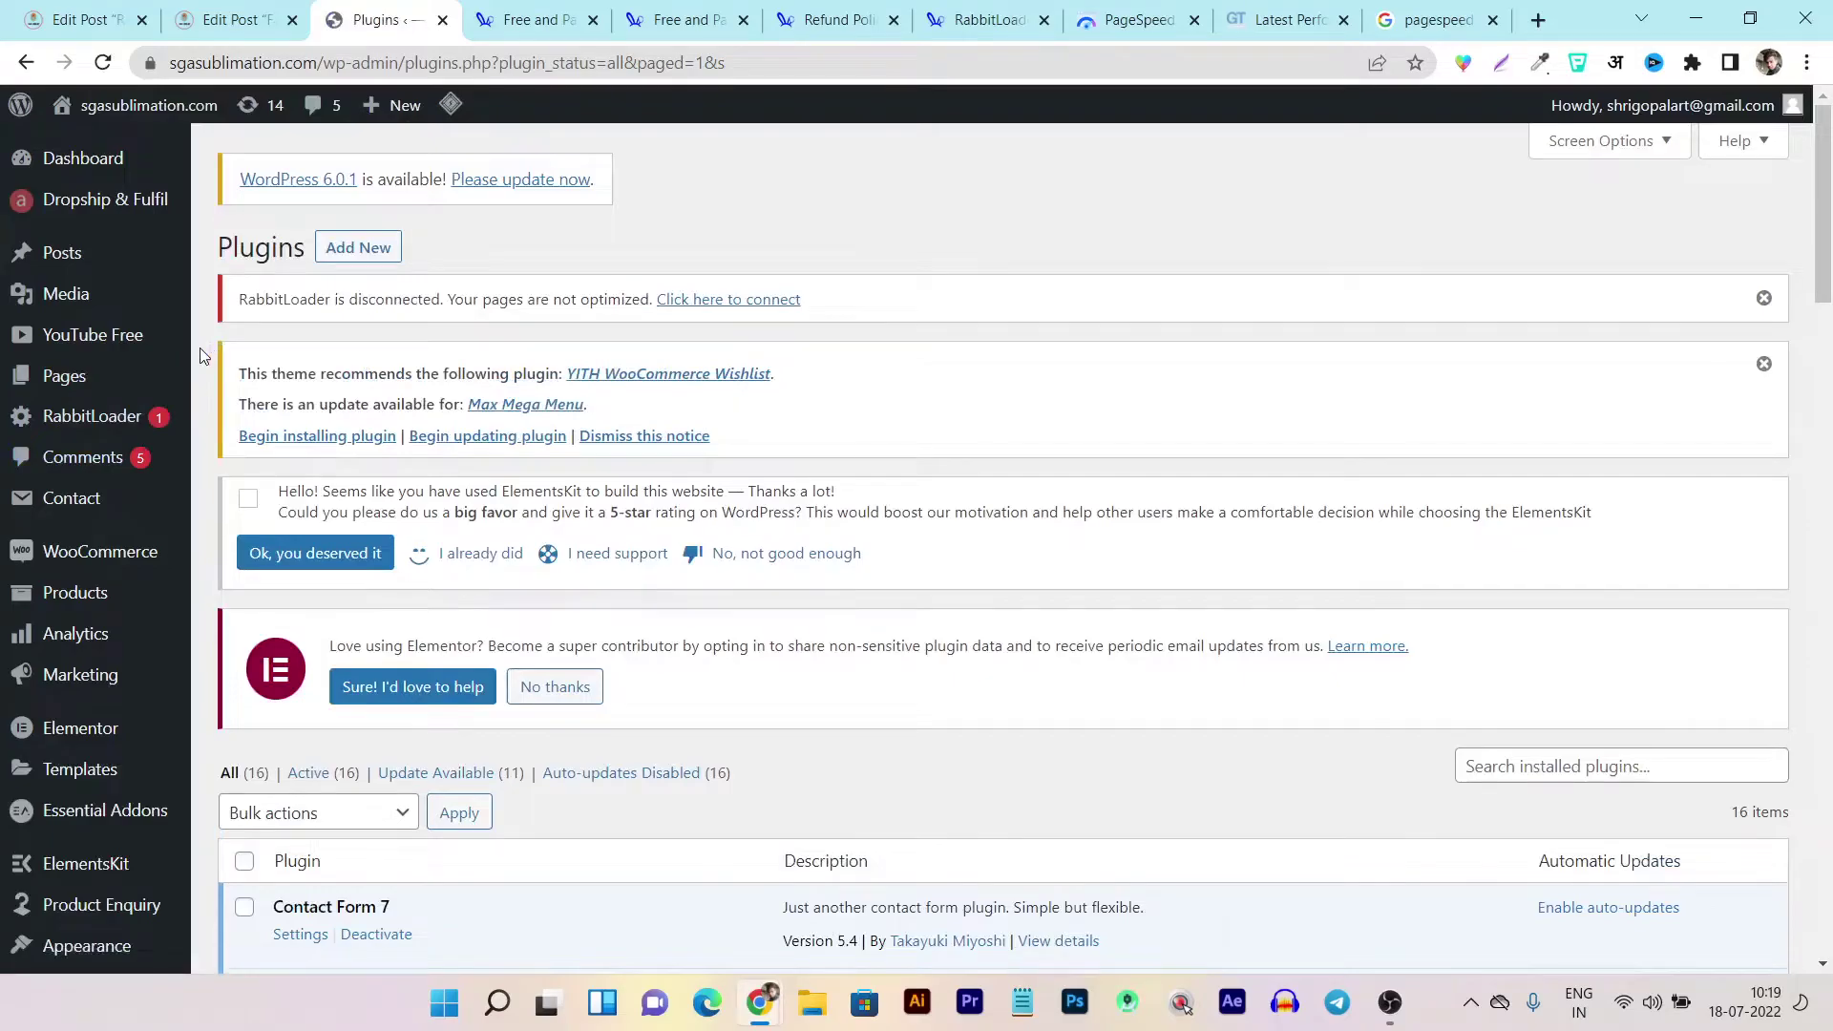
Activate RabbitLoader from its plugin page and state that the website does not run ads
left_click(89, 426)
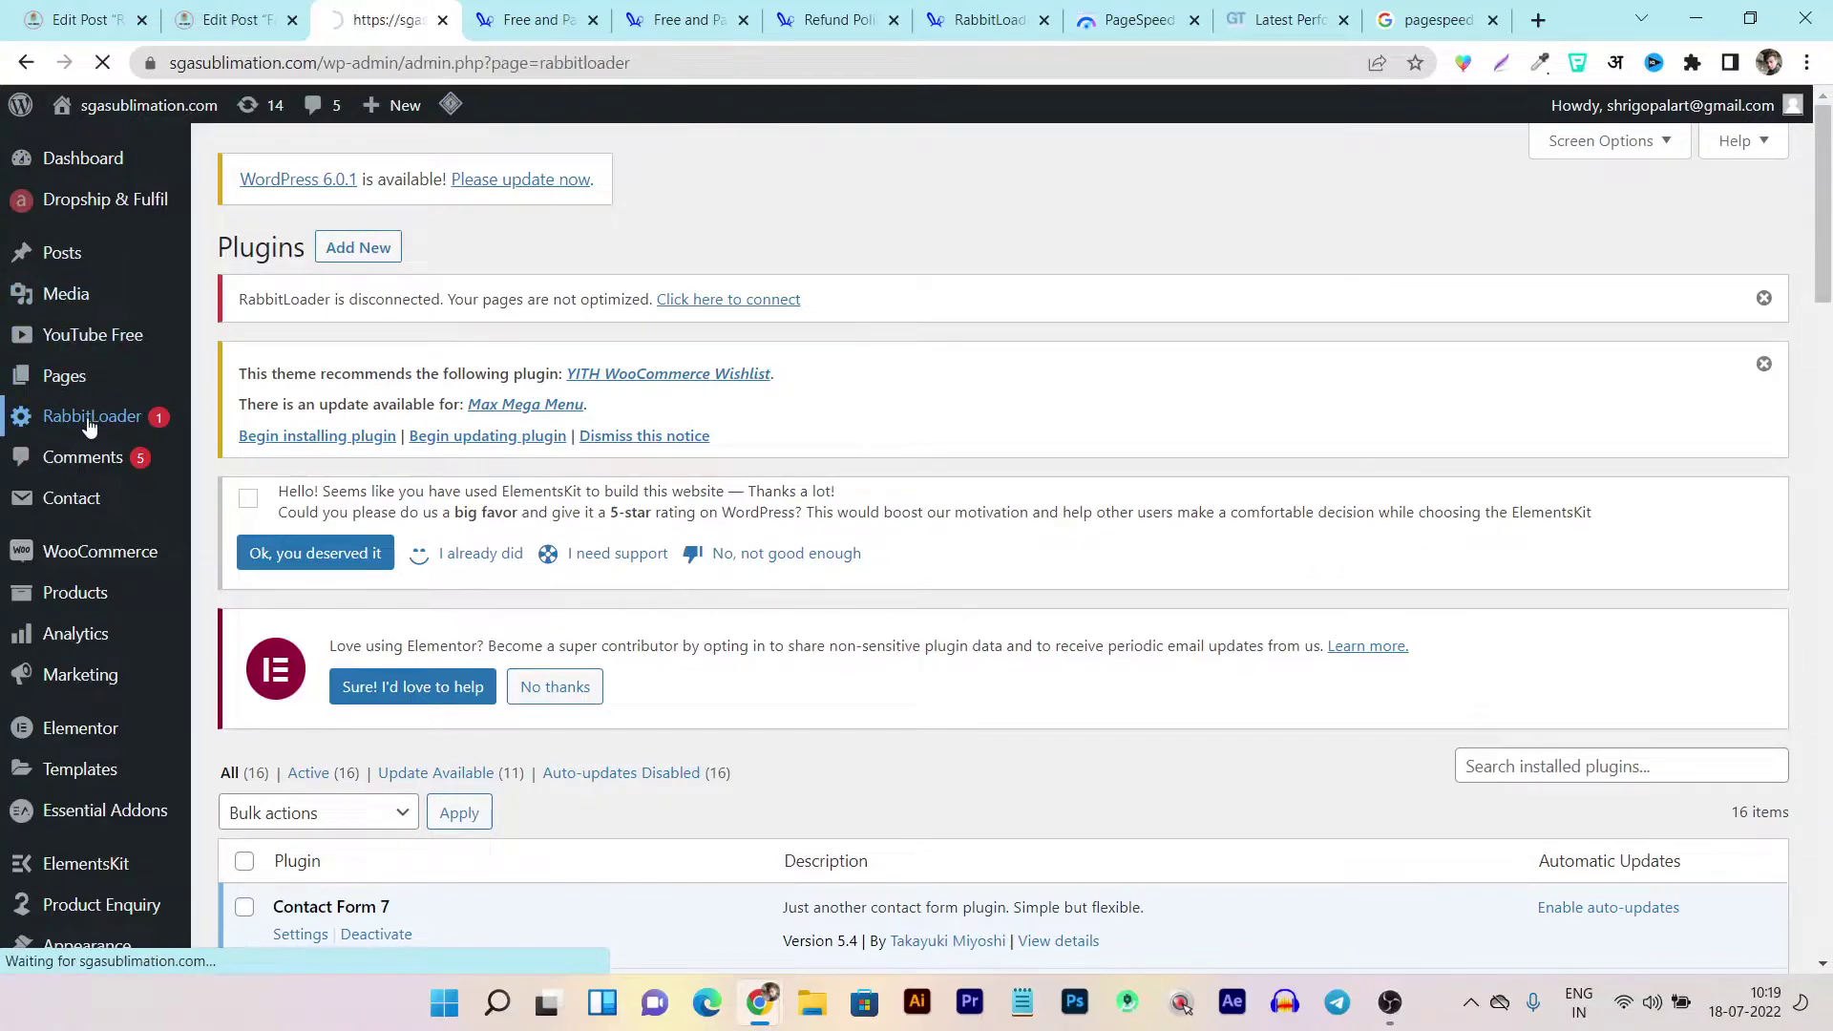
scroll(611, 415, "down", 2)
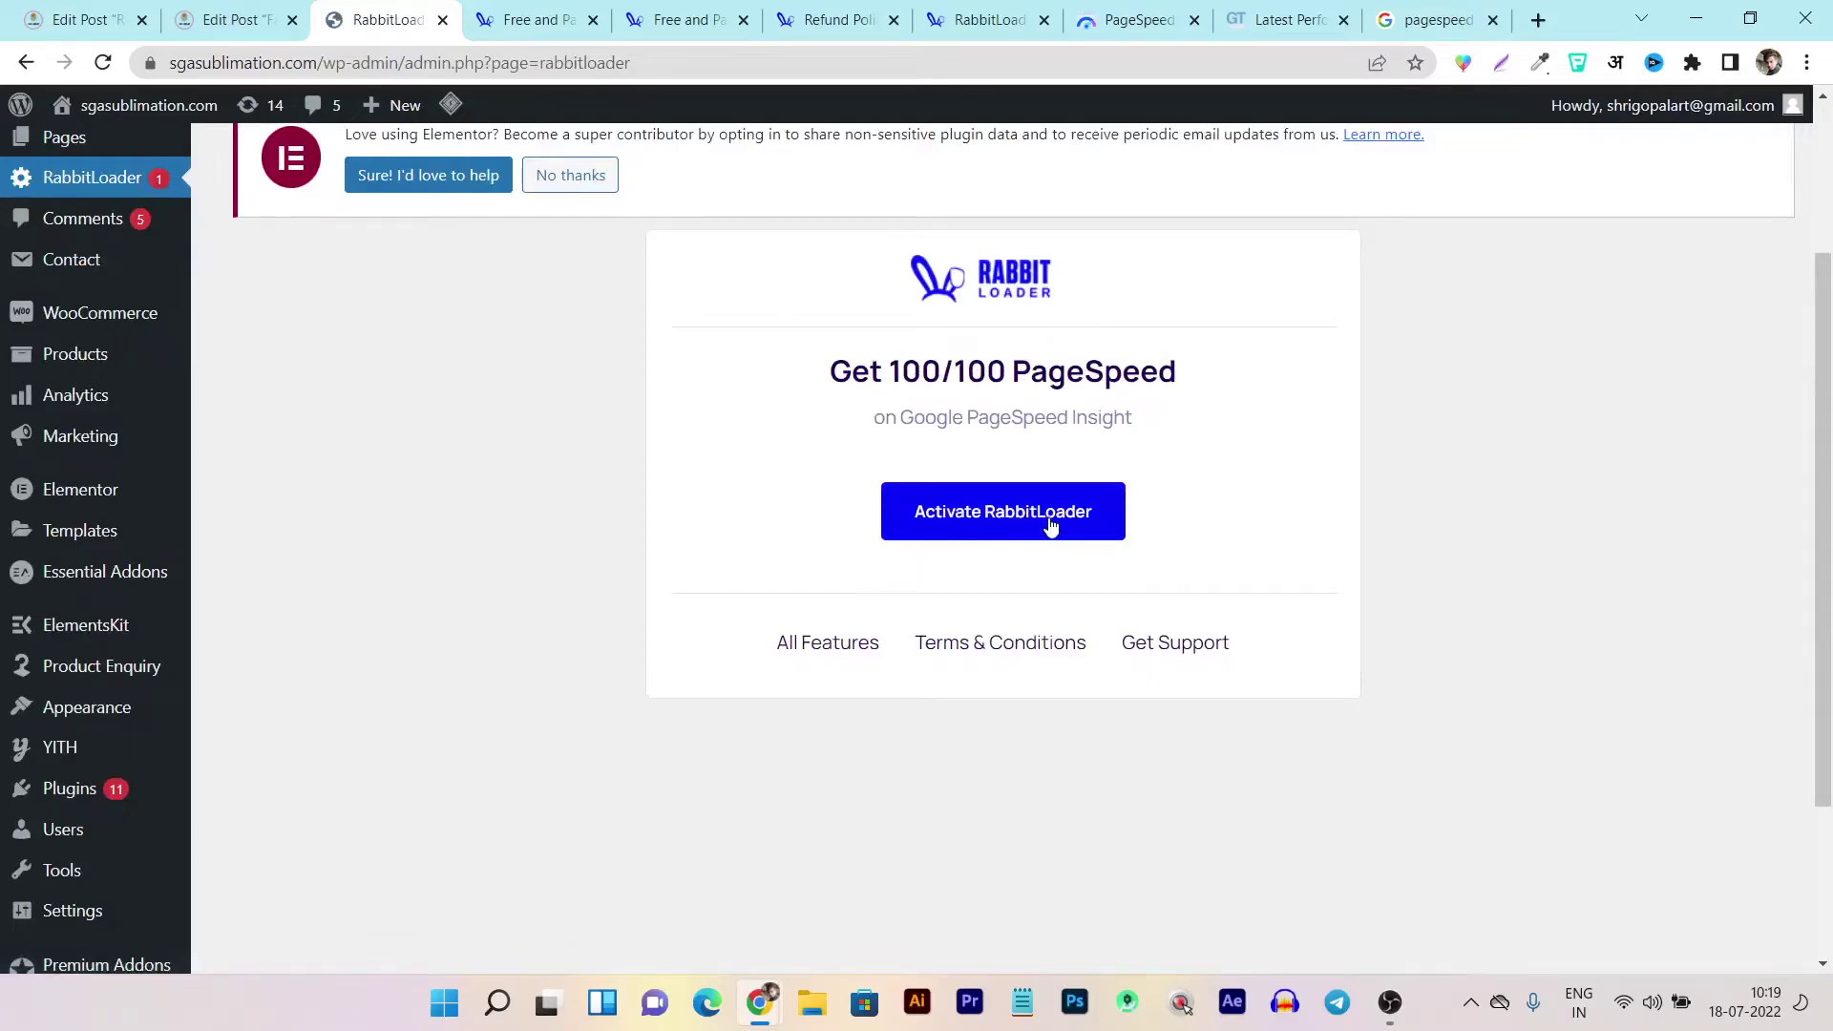
left_click(924, 523)
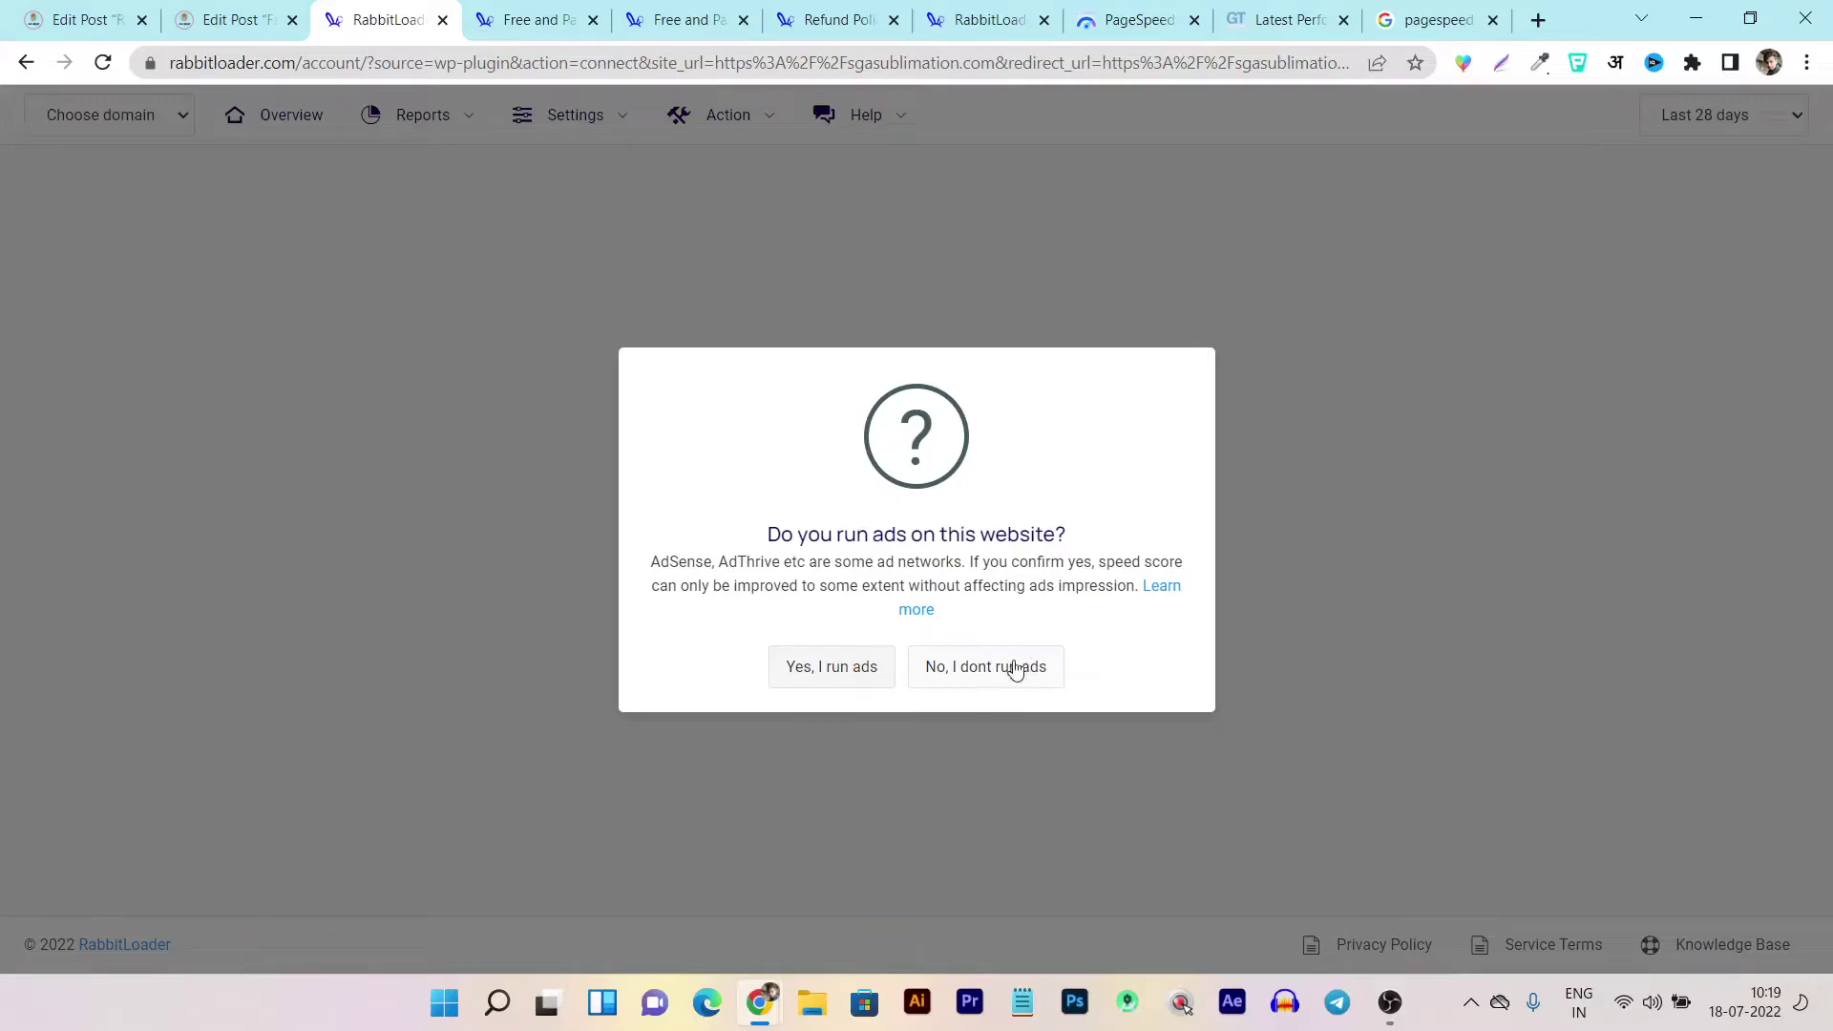
left_click(941, 670)
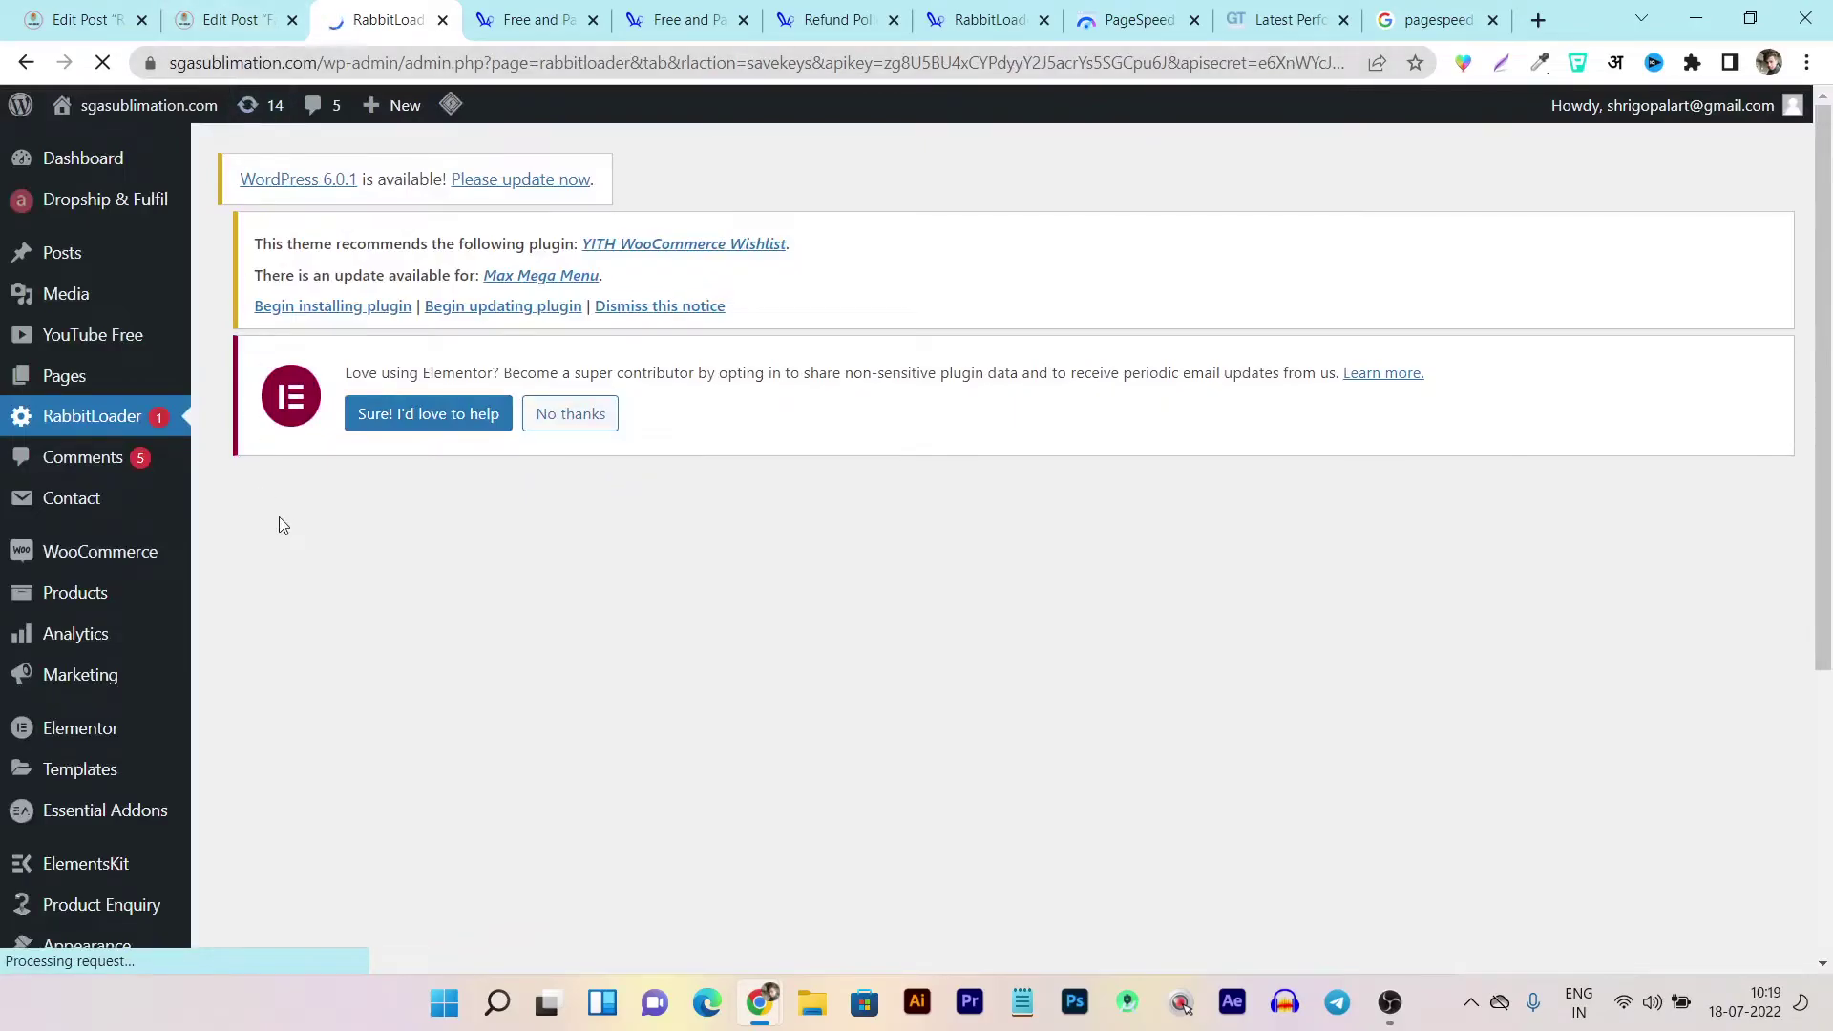
left_click(524, 27)
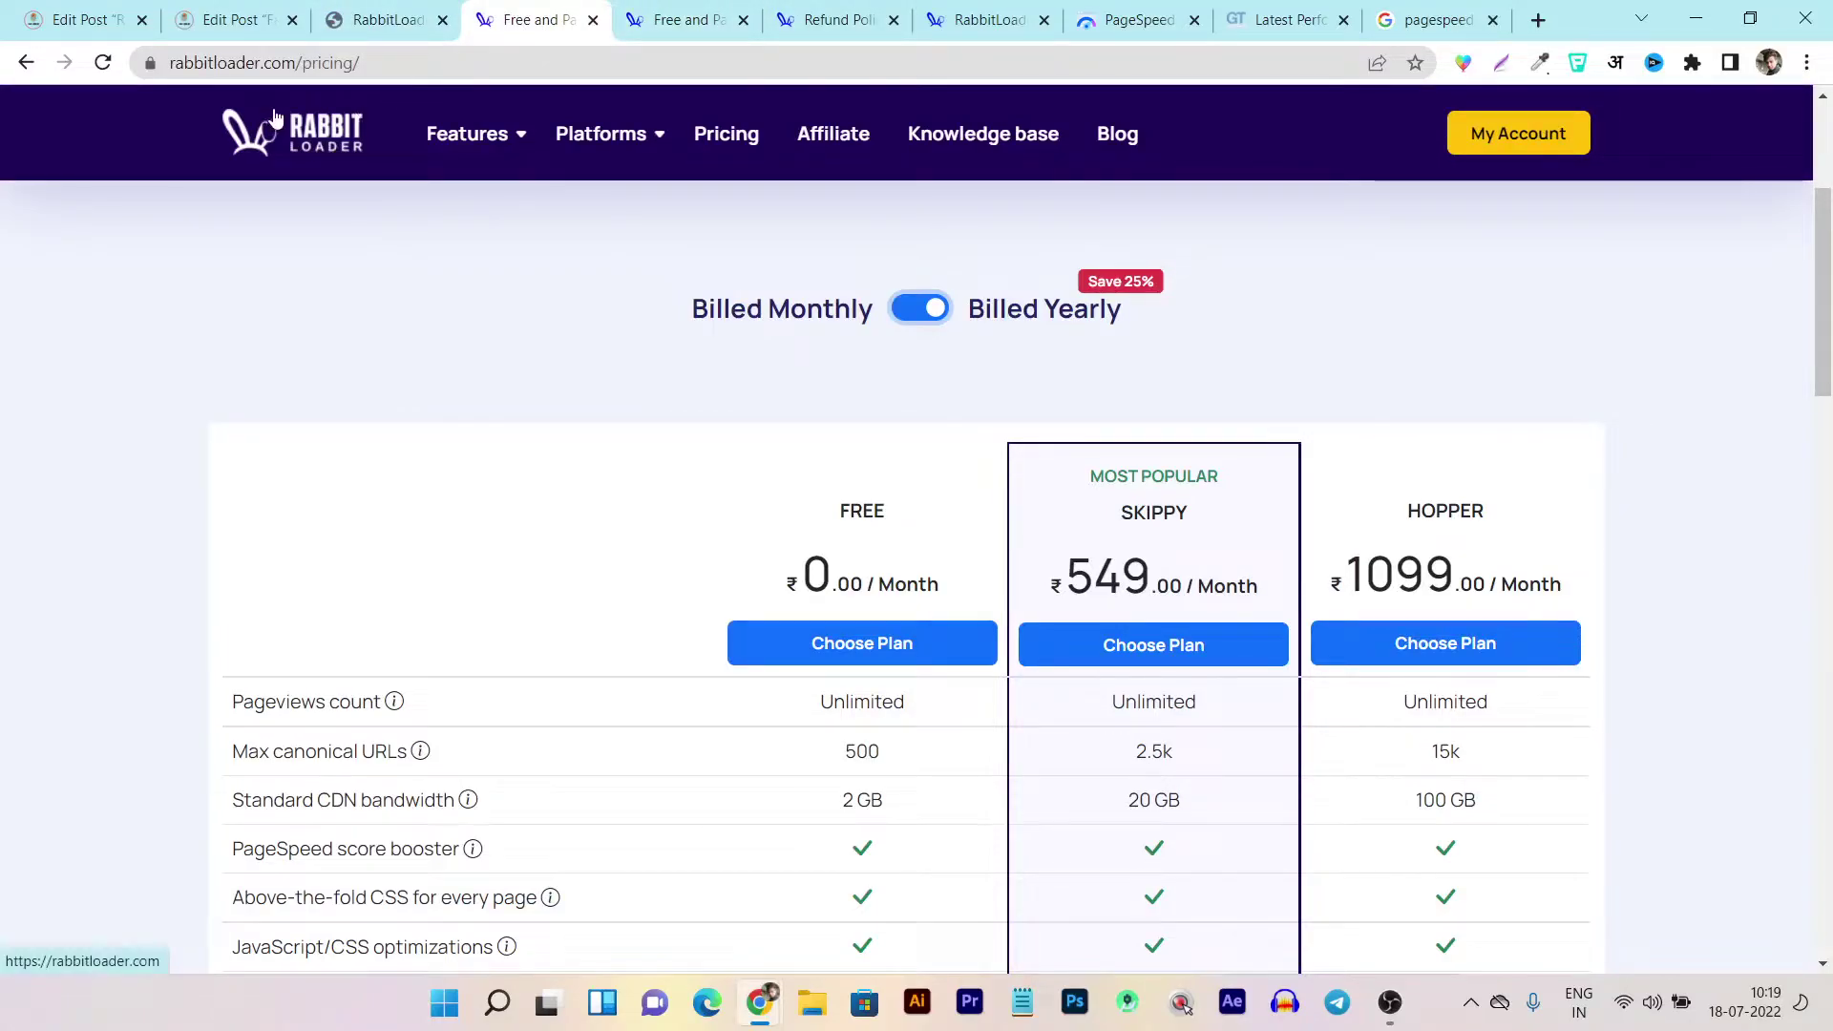
left_click(332, 62)
Return to the RabbitLoader plugin page and read its cache conflict notice, warm-up progress and score overview
left_click(382, 20)
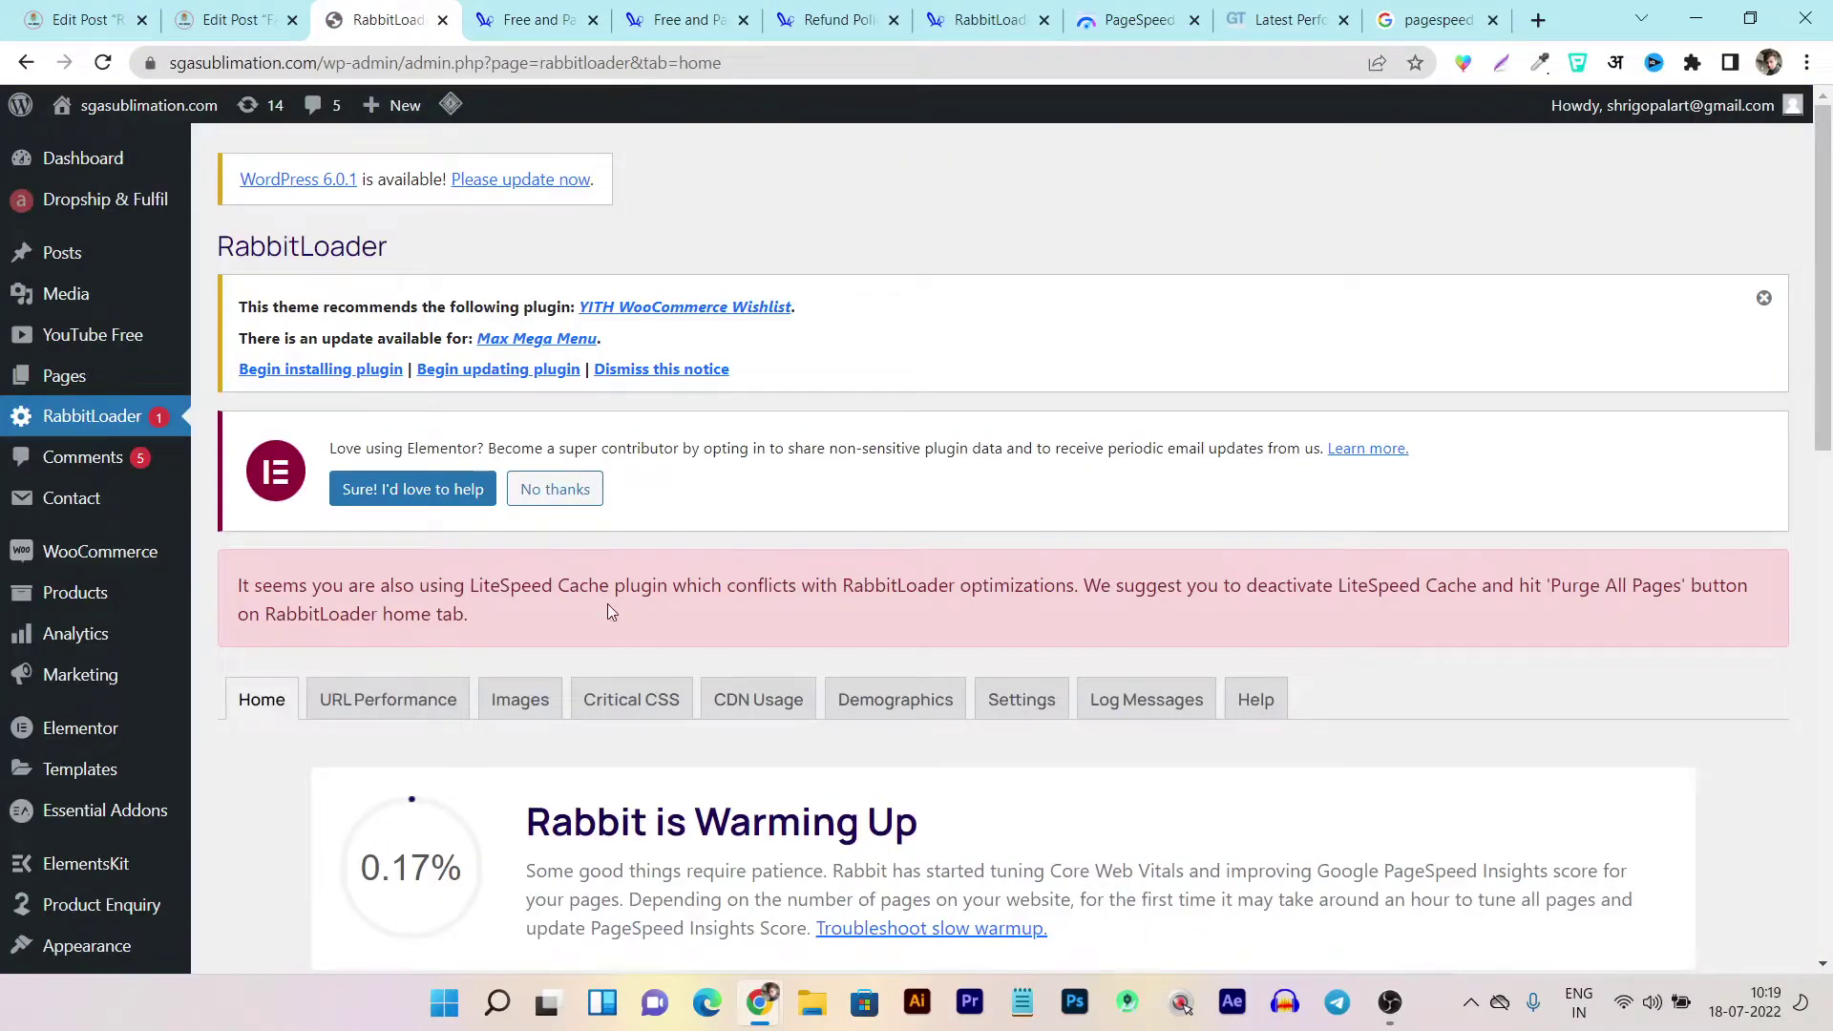
scroll(607, 603, "down", 5)
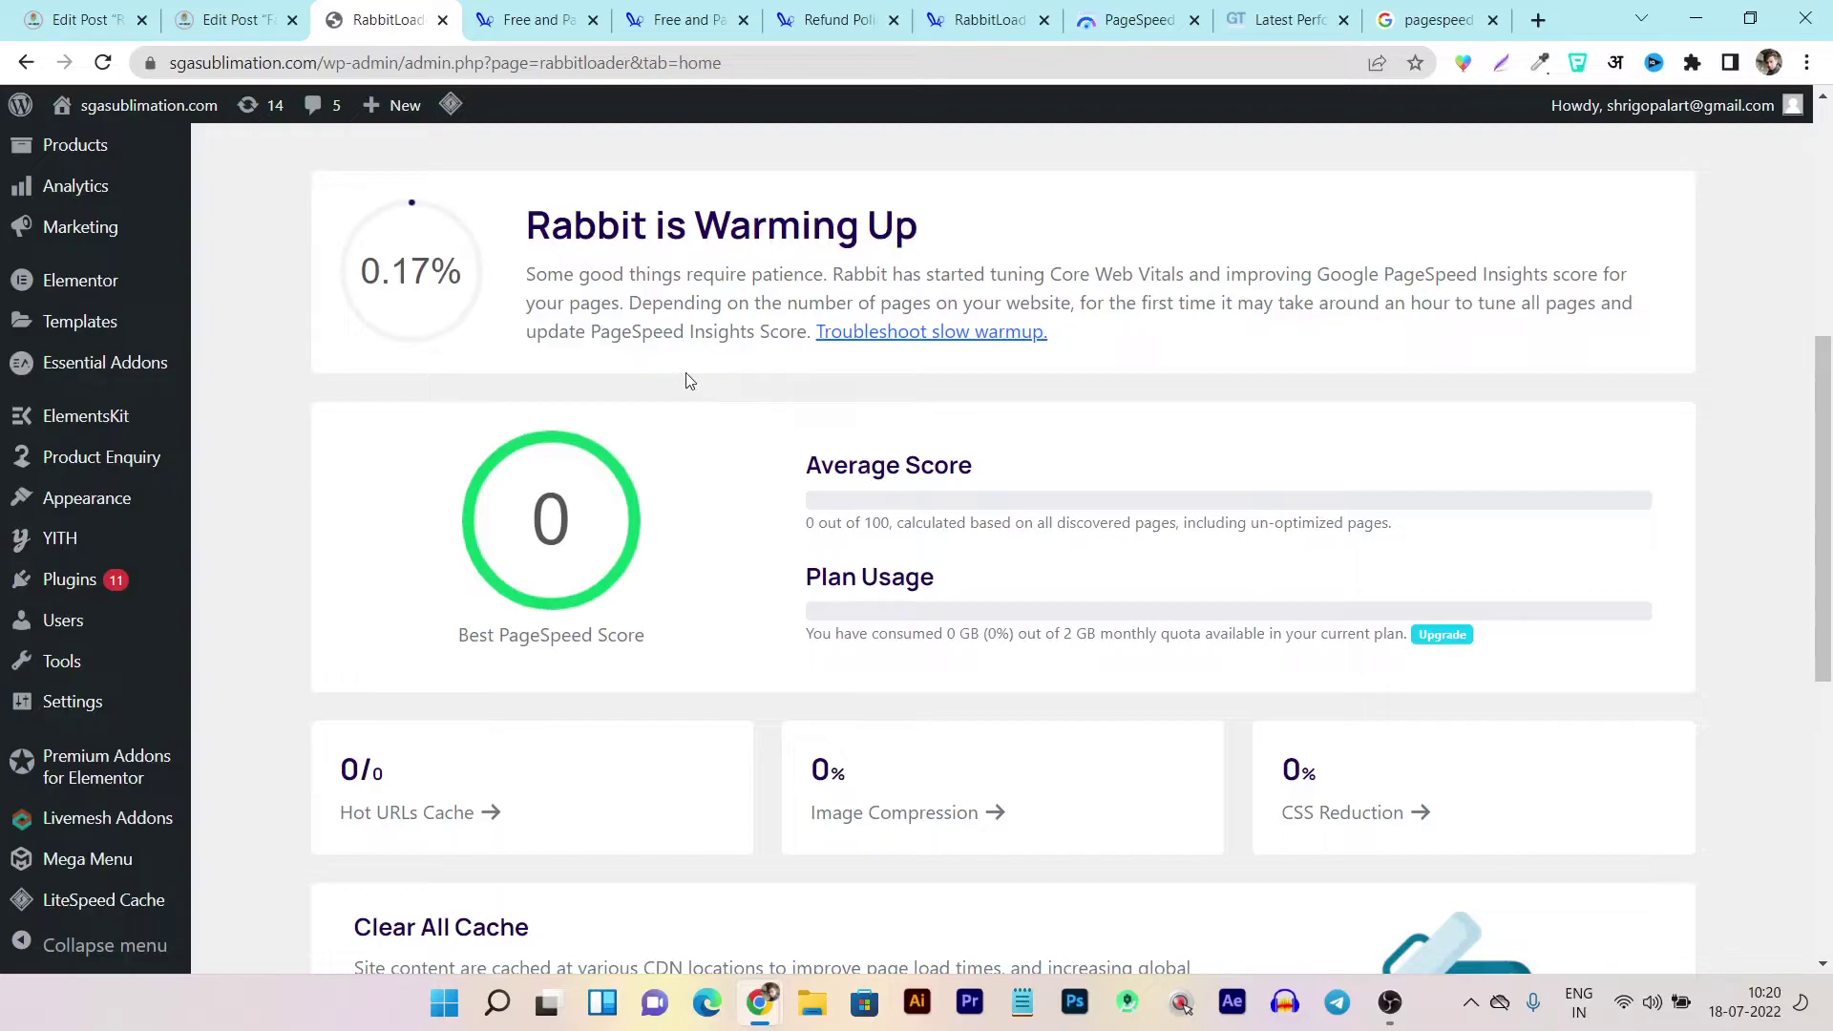
scroll(441, 397, "up", 1)
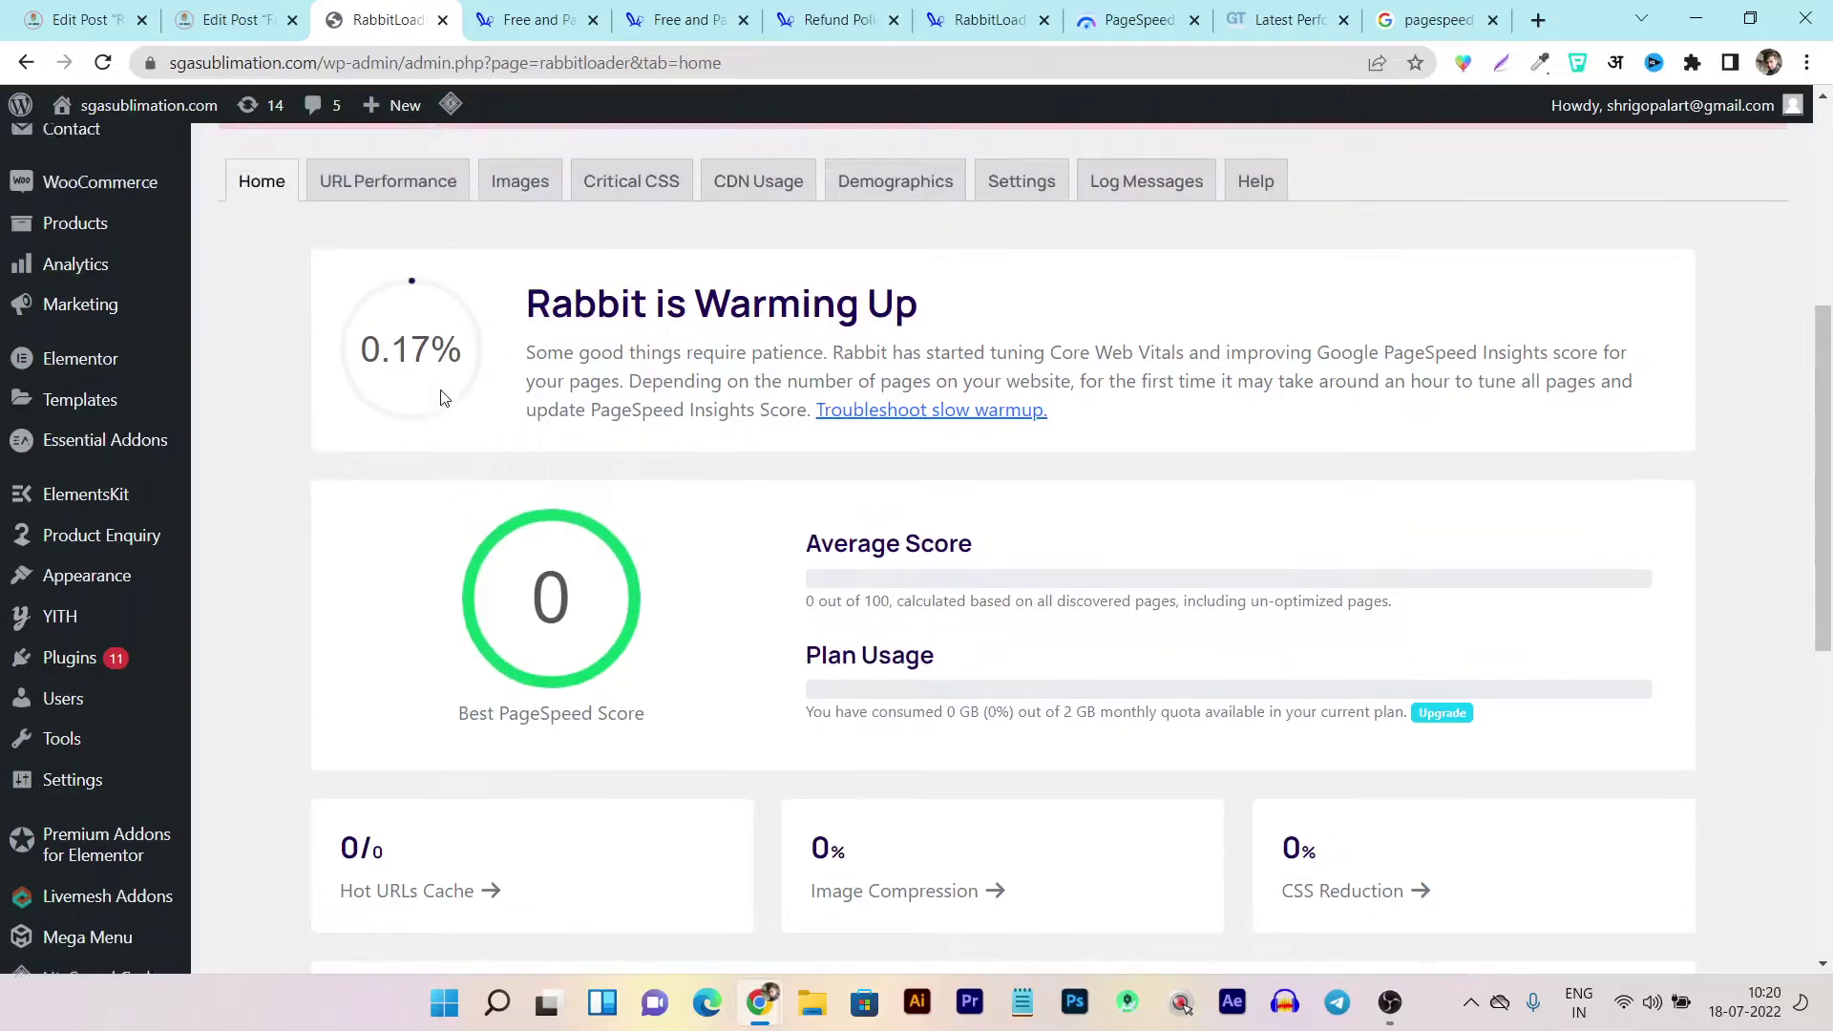
scroll(442, 397, "up", 2)
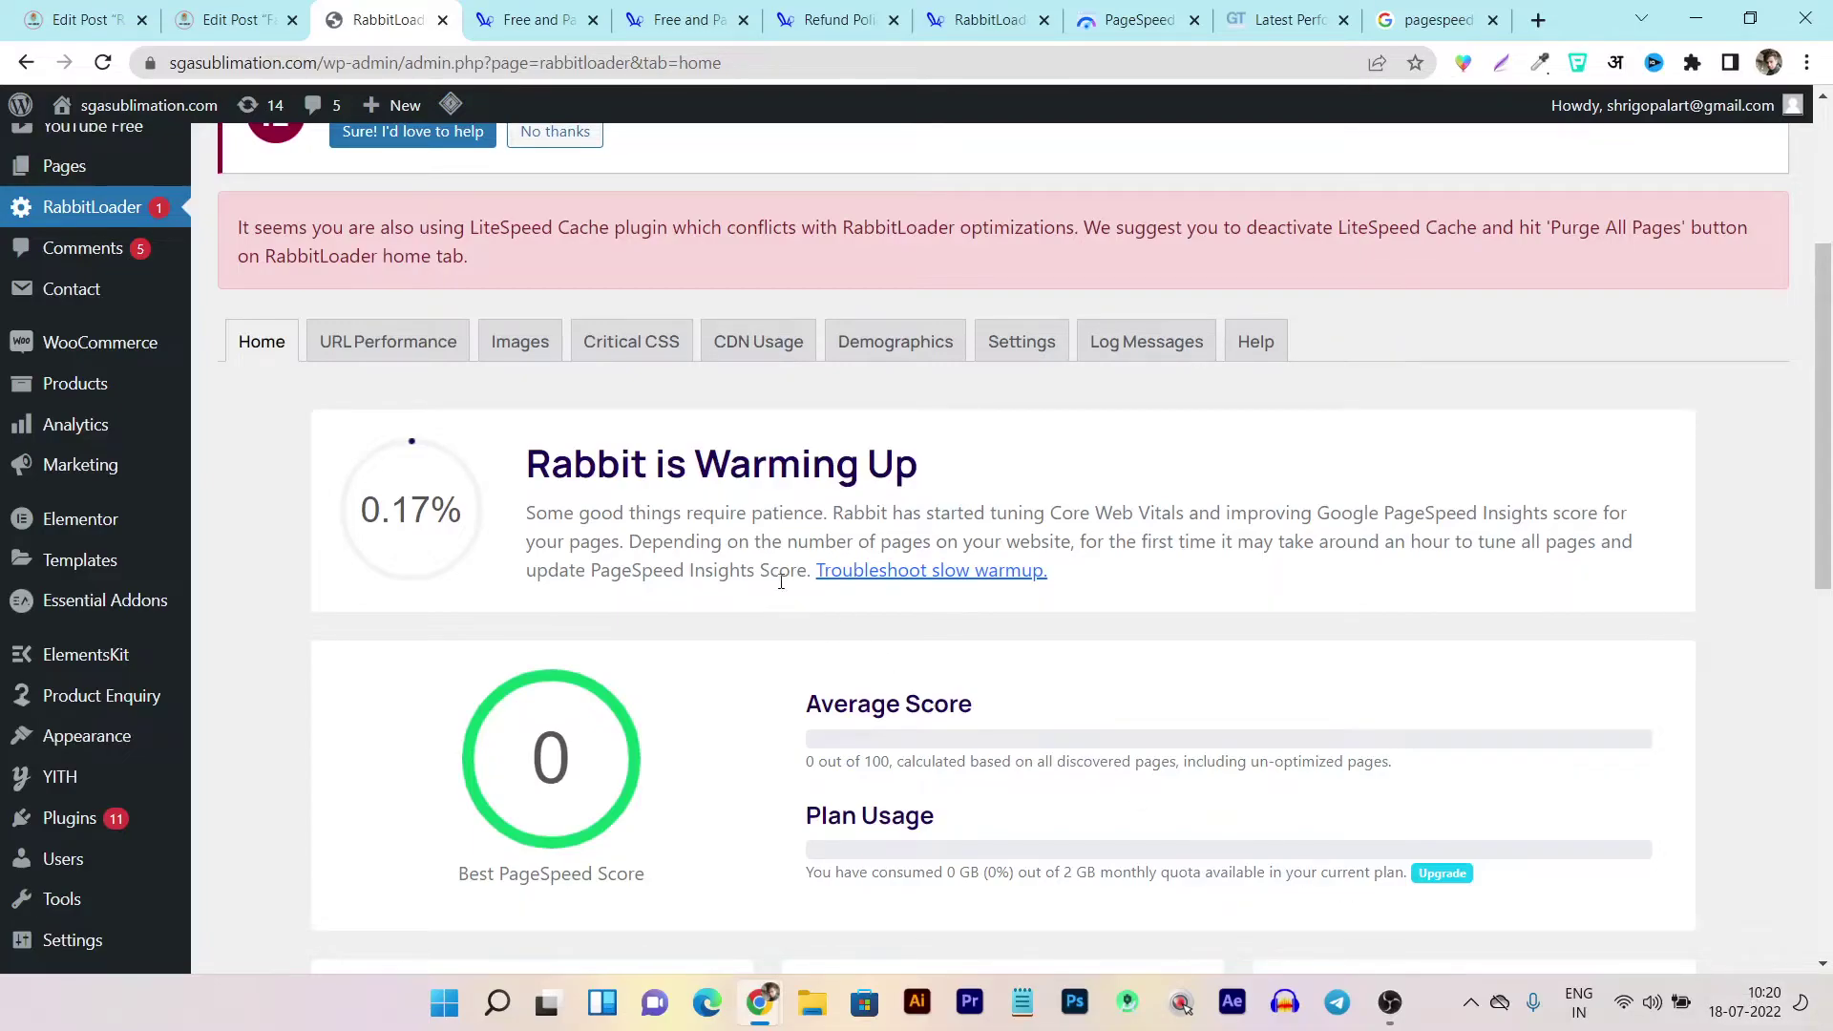
Revisit the mobile and desktop PageSpeed Insights results and the GTmetrix grade recorded for the site
left_click(1137, 19)
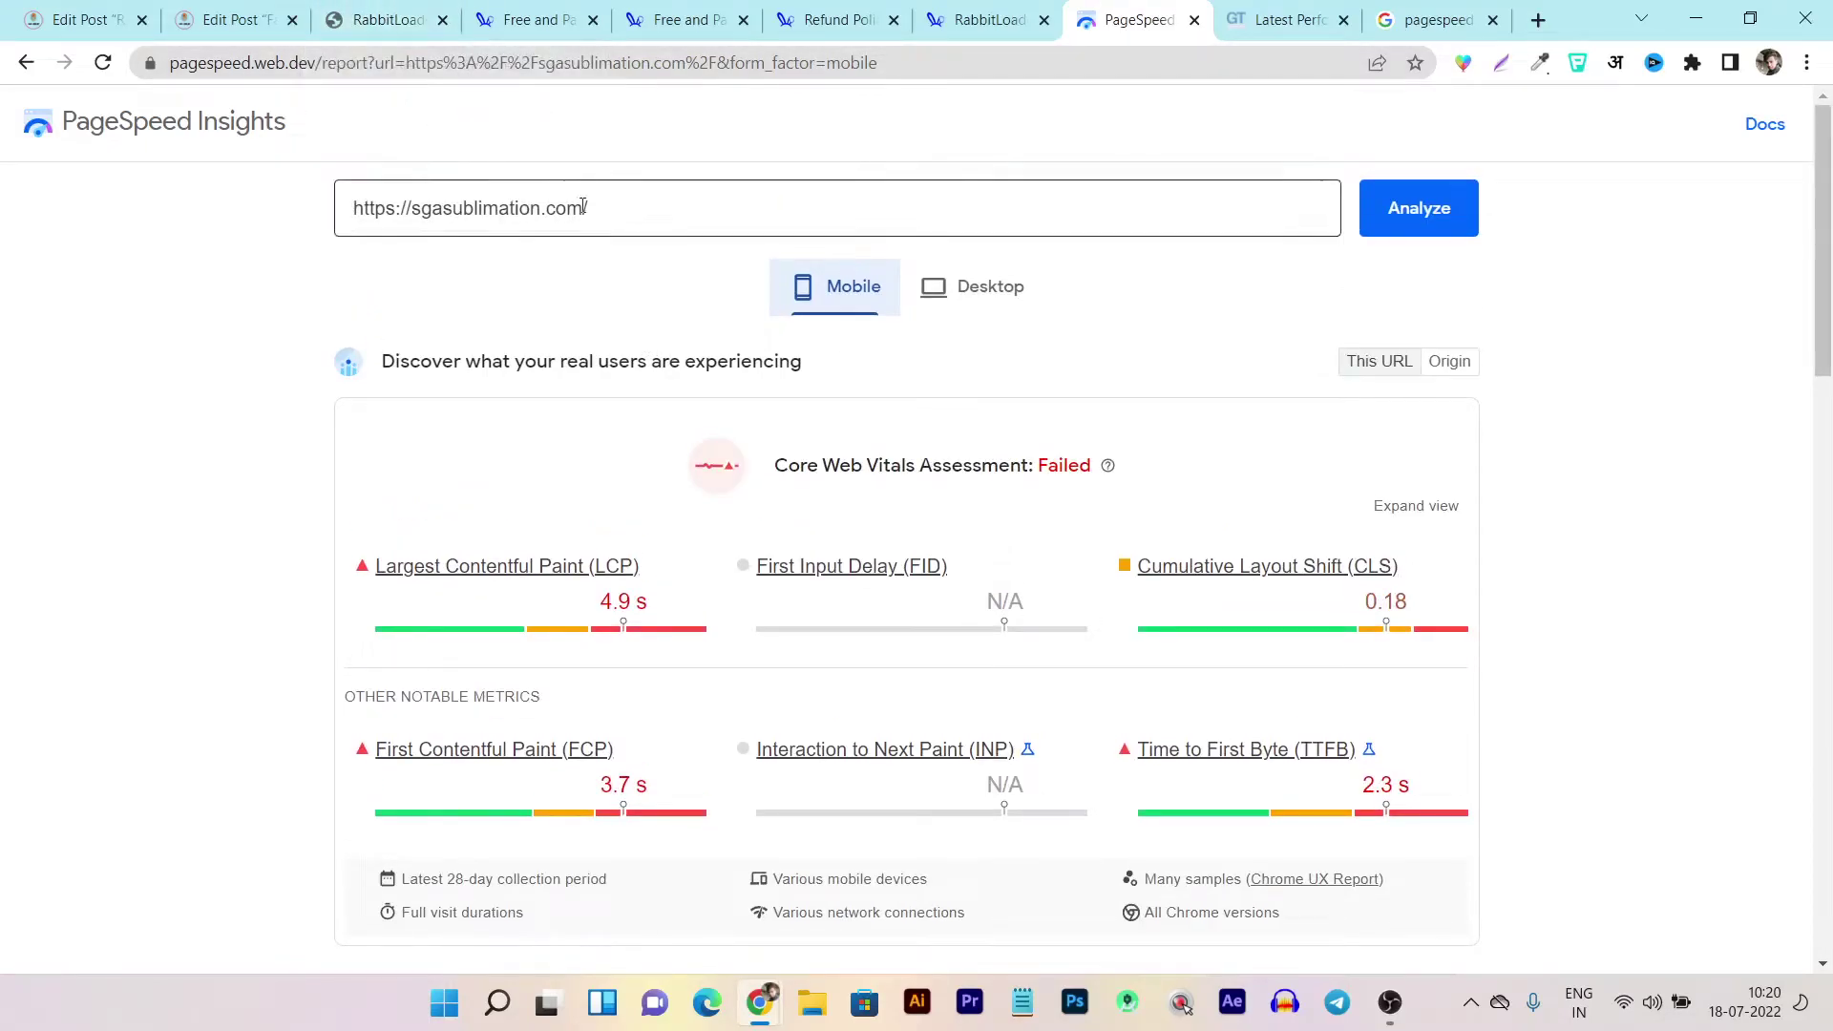
scroll(630, 315, "down", 6)
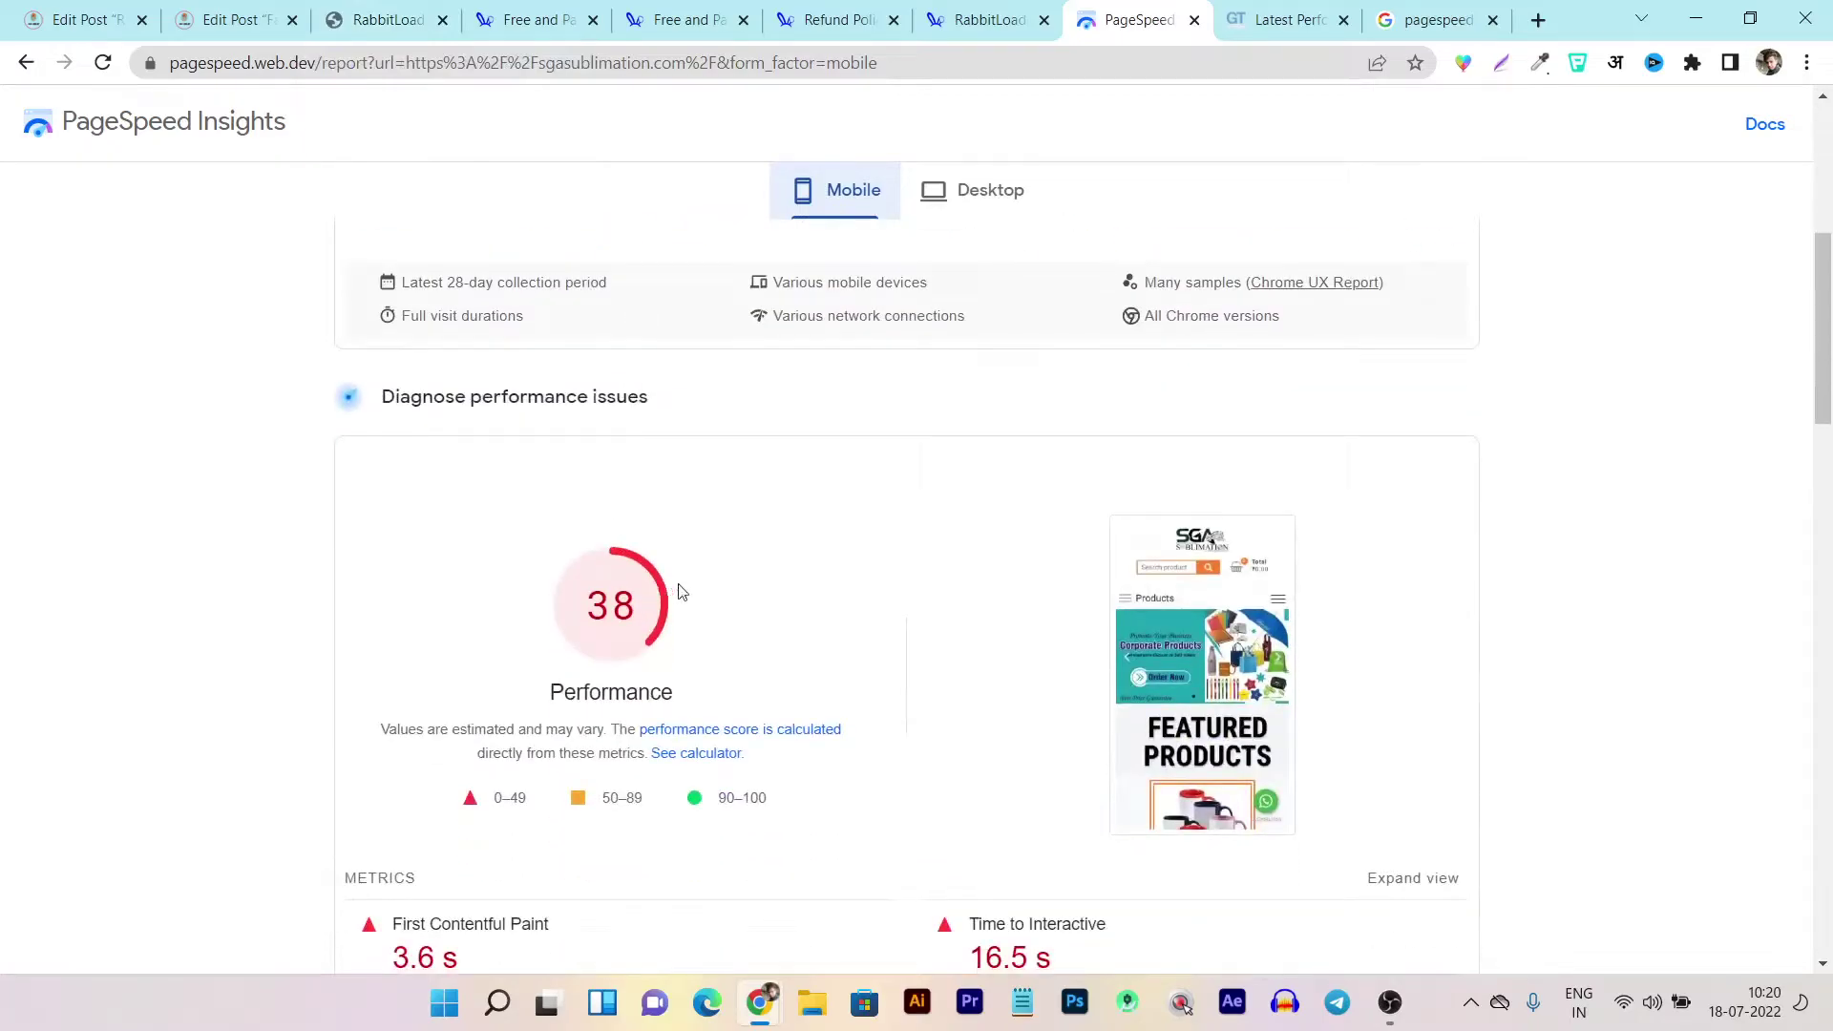
scroll(650, 583, "up", 1)
scroll(773, 232, "down", 2)
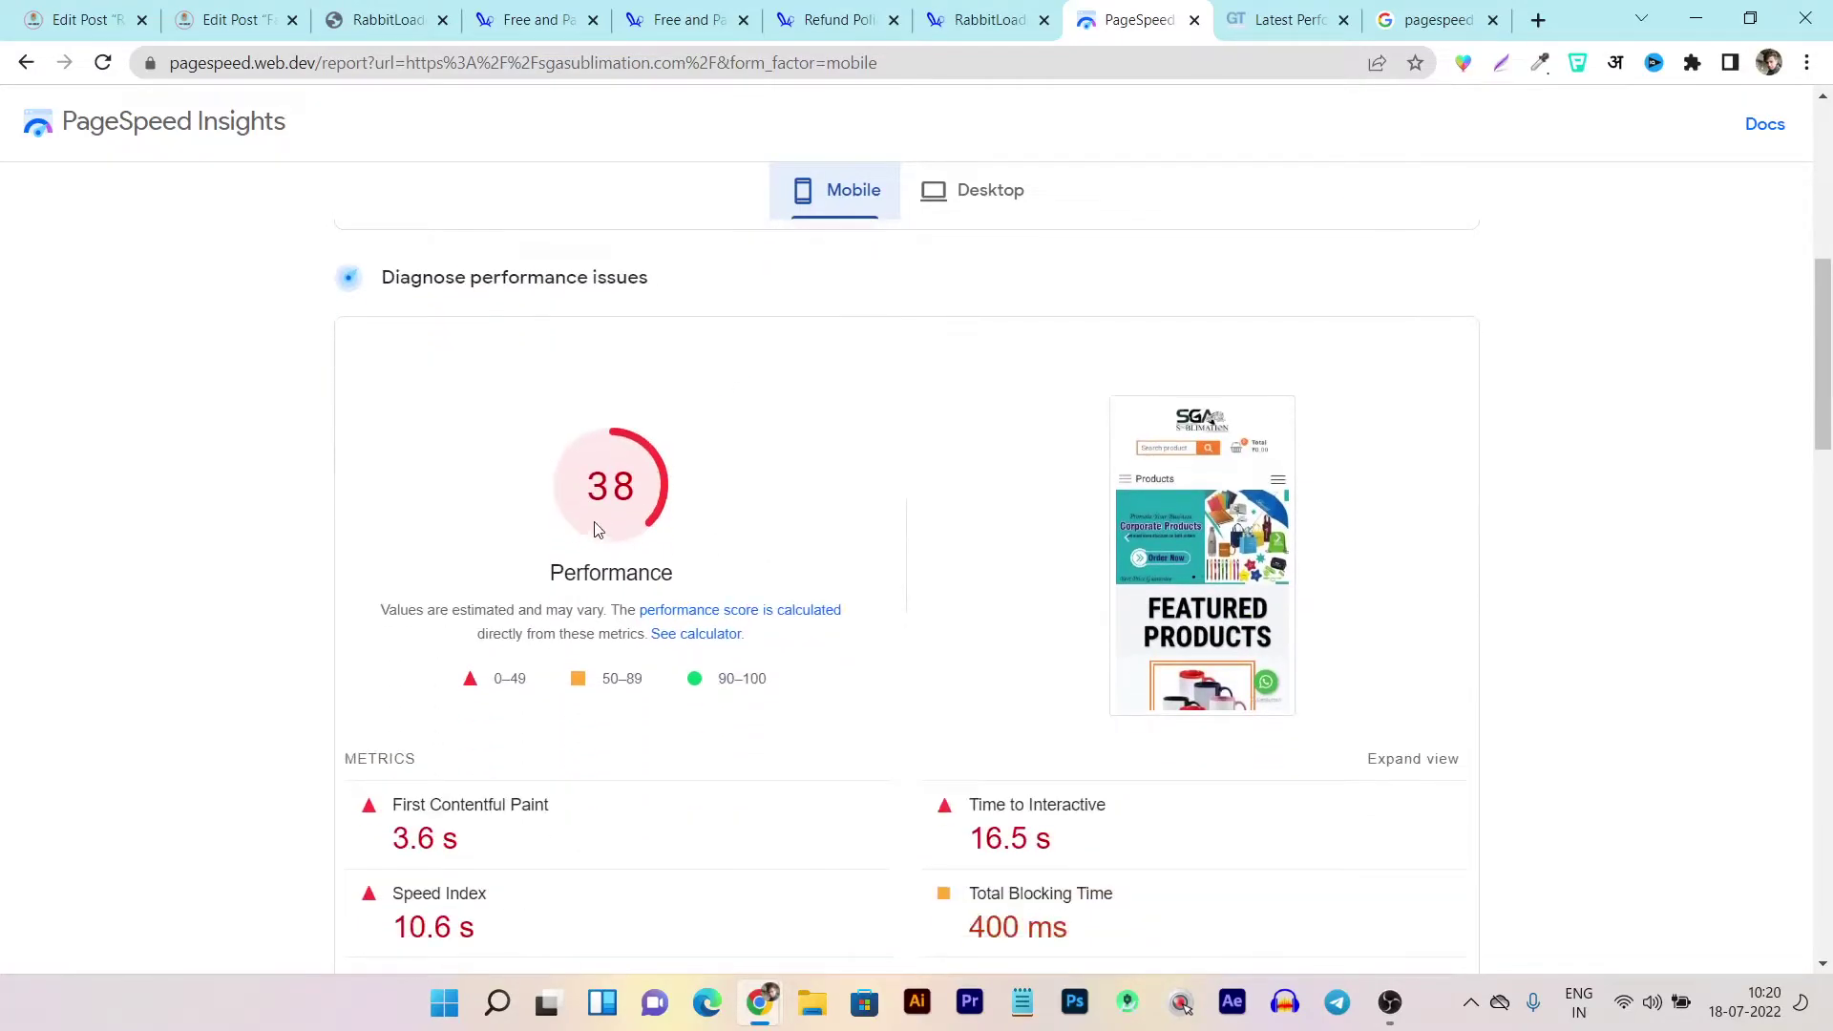
left_click(955, 190)
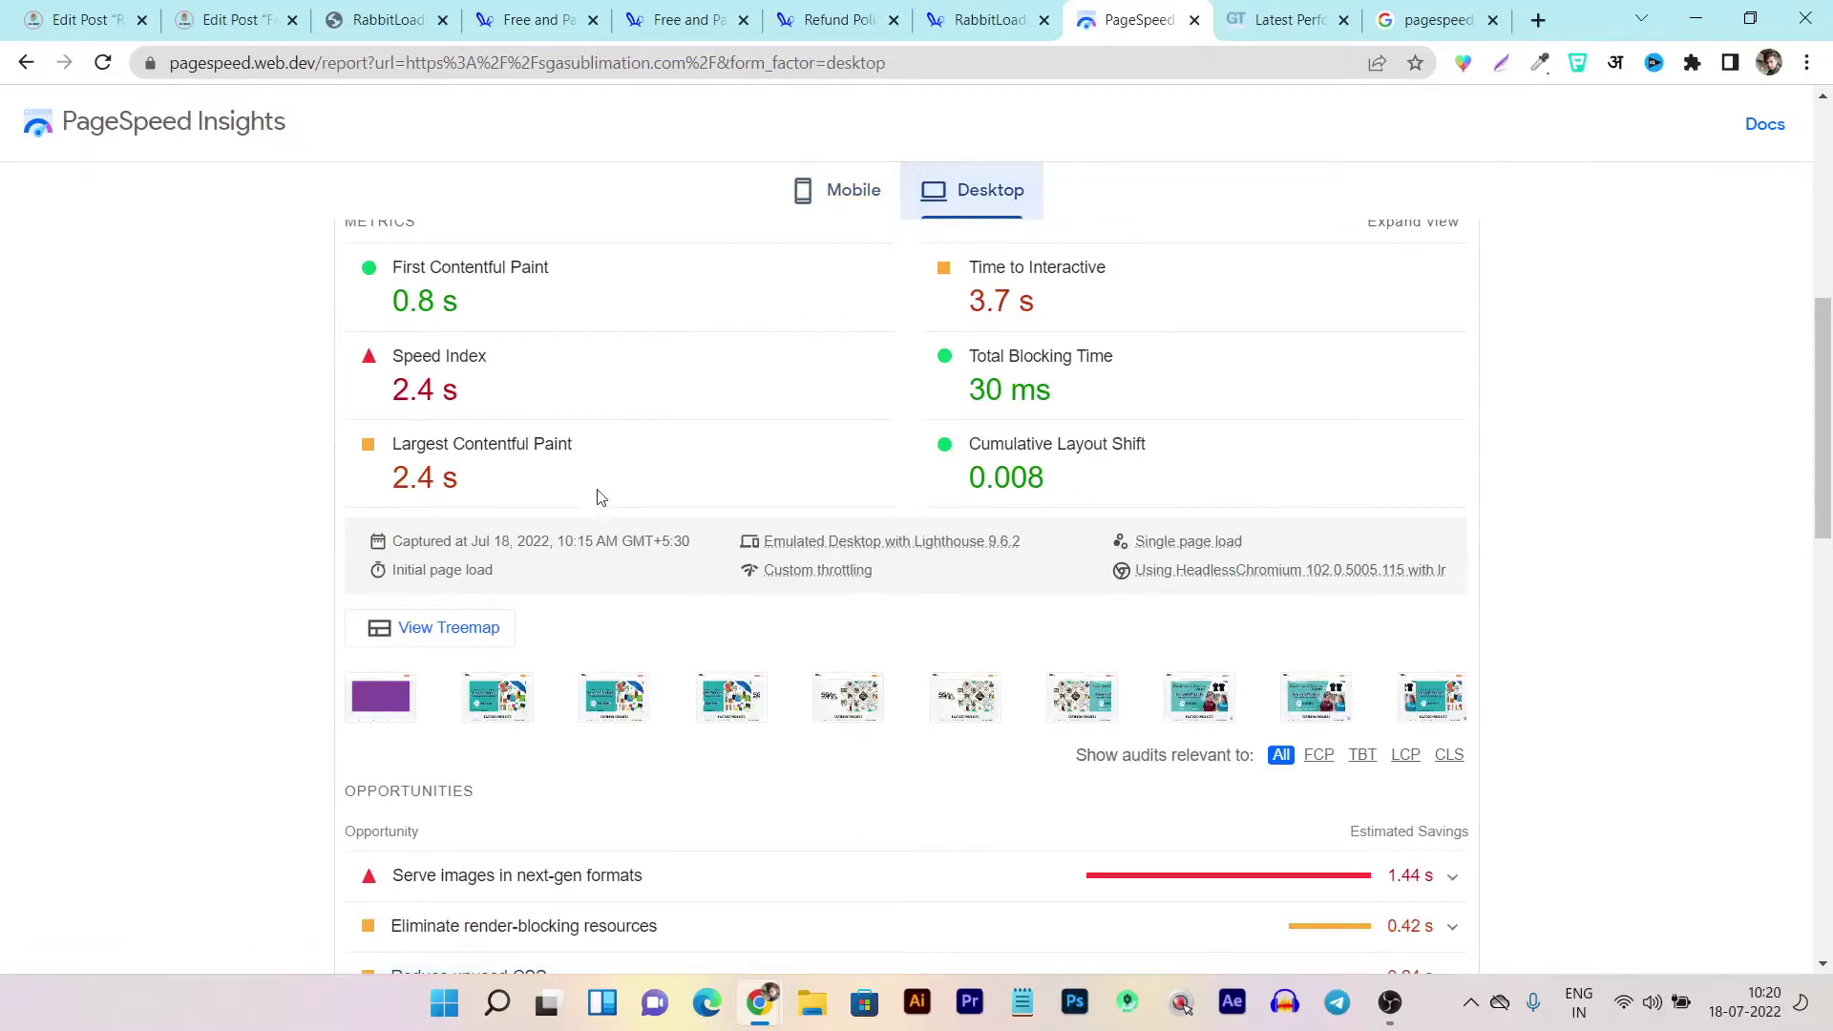
left_click(1259, 9)
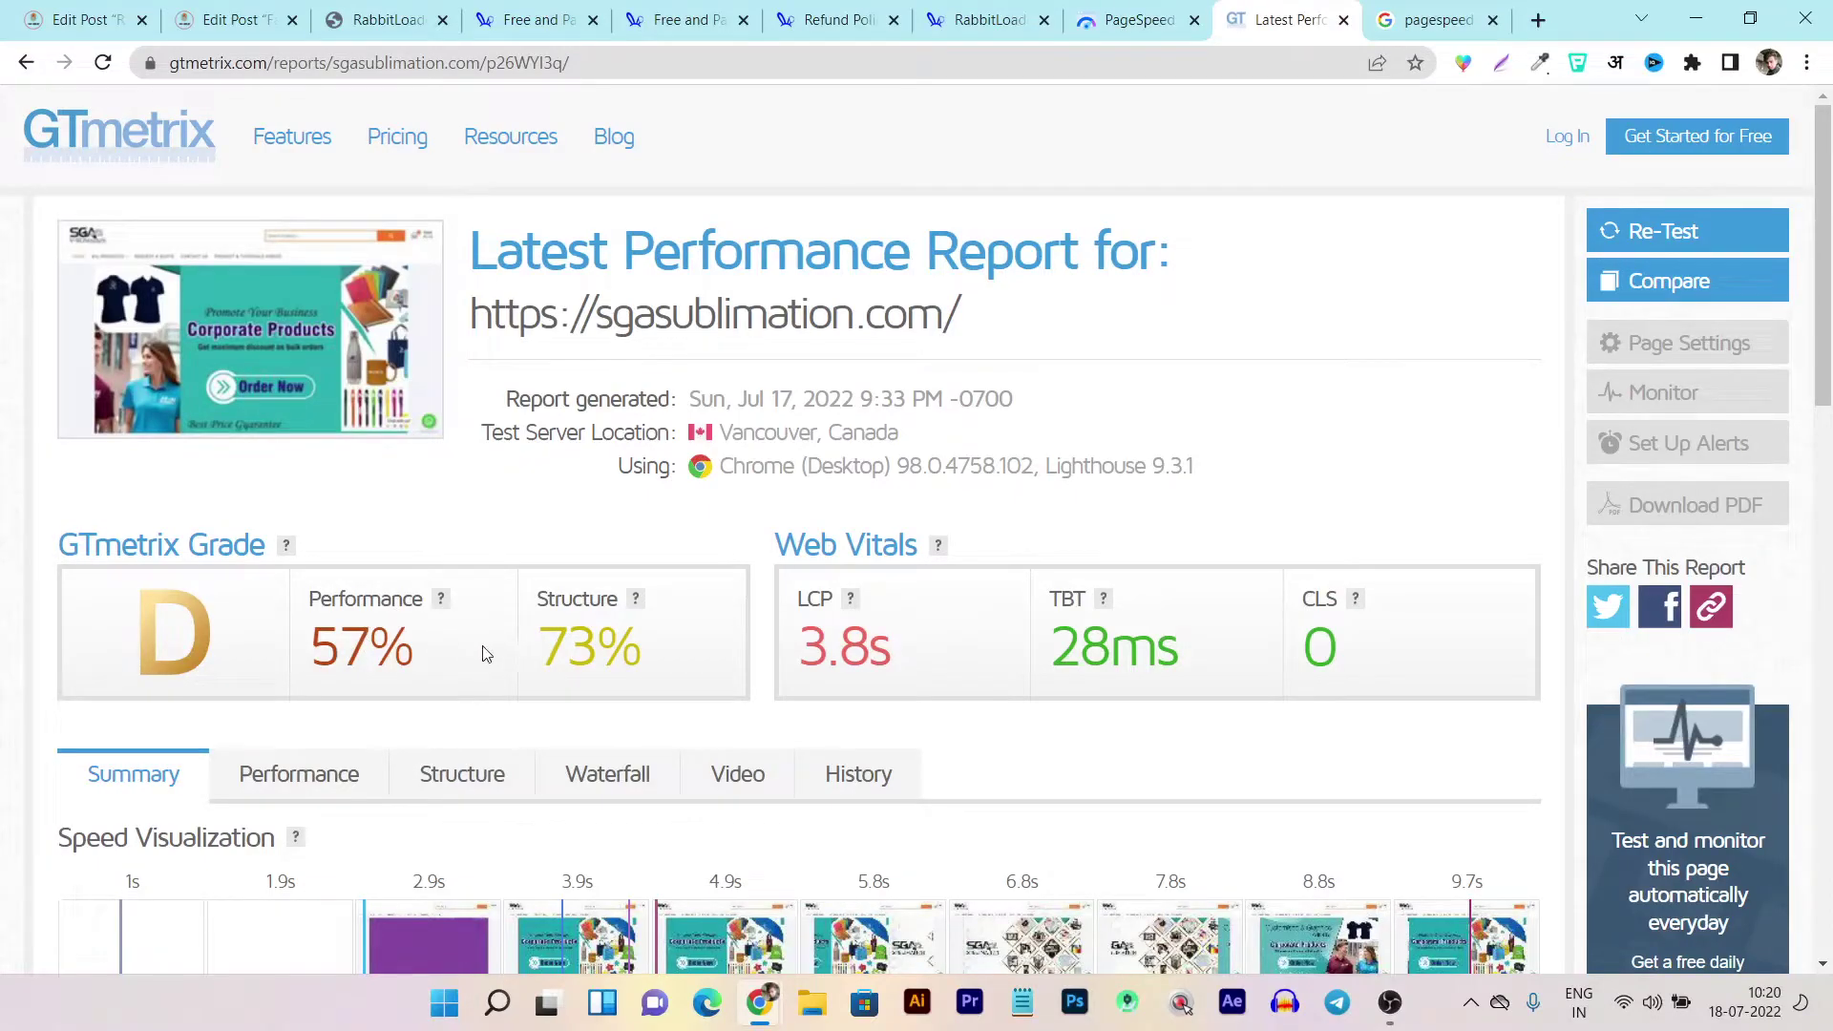
Examine the RabbitLoader home overview for the best and average scores, plan usage, optimization figures and cache clearing options
left_click(411, 8)
scroll(489, 512, "down", 1)
scroll(489, 512, "down", 3)
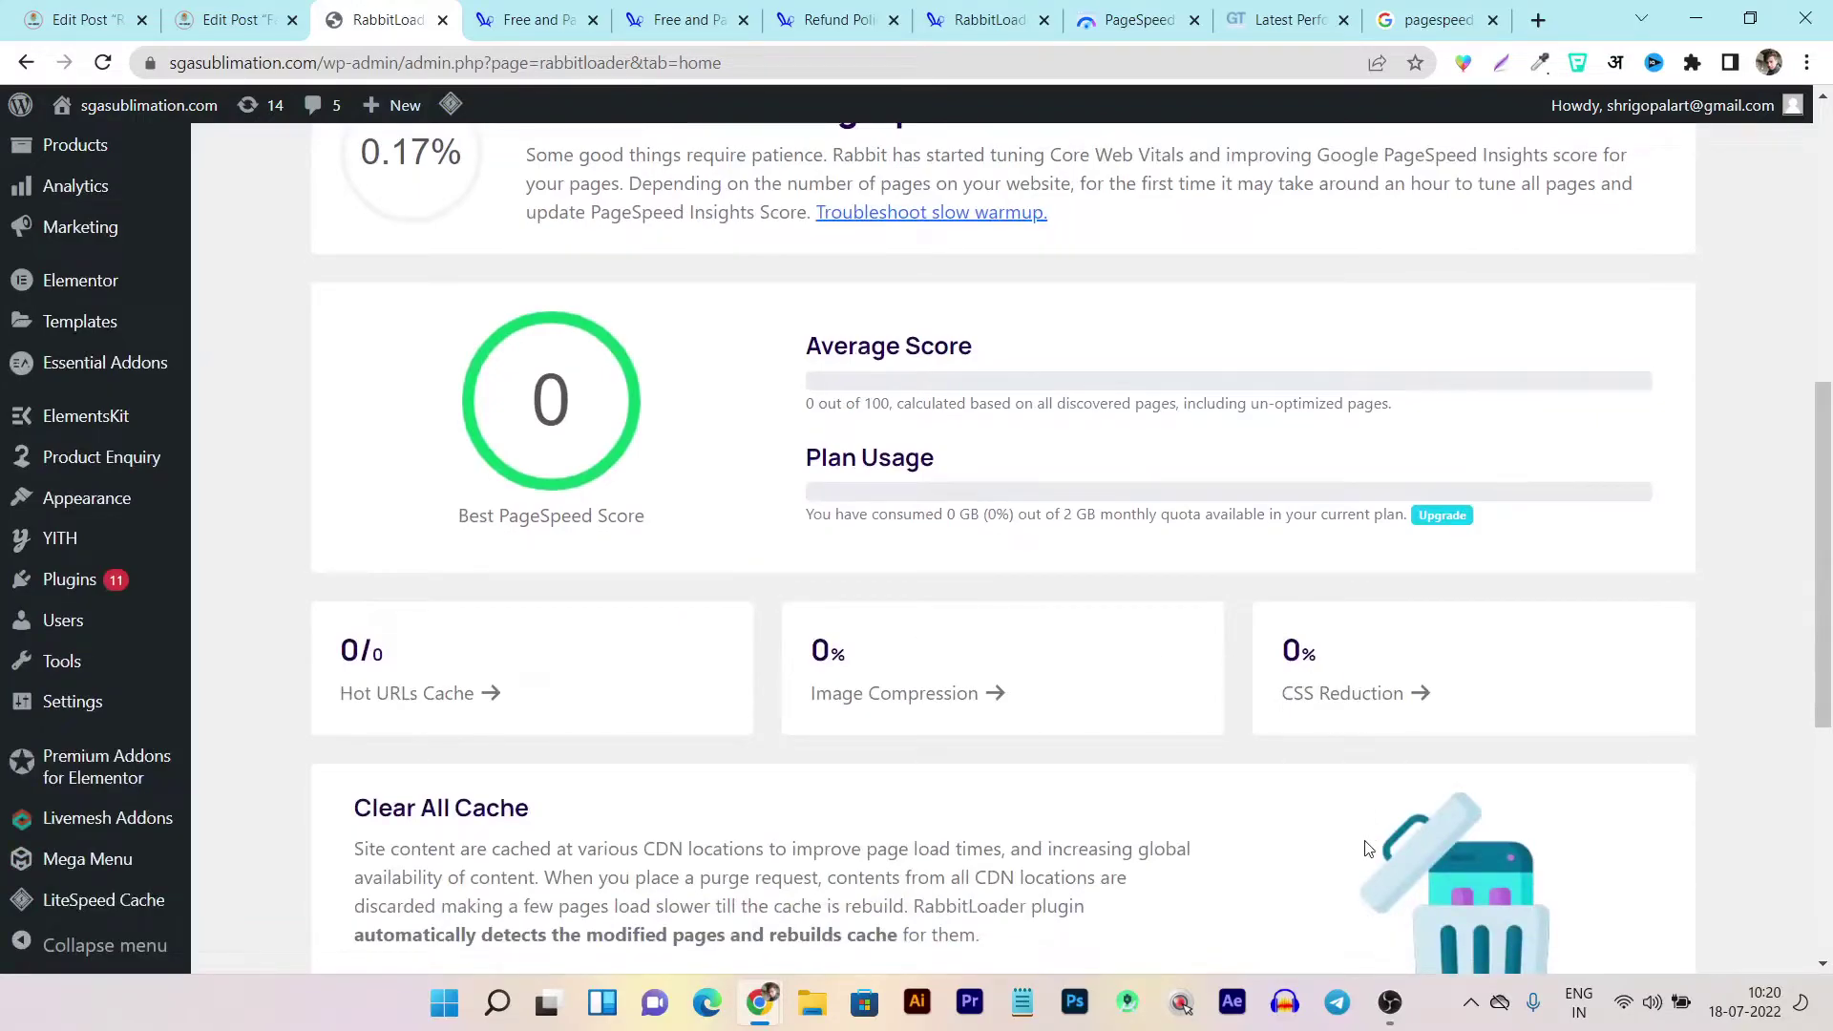
scroll(626, 646, "up", 4)
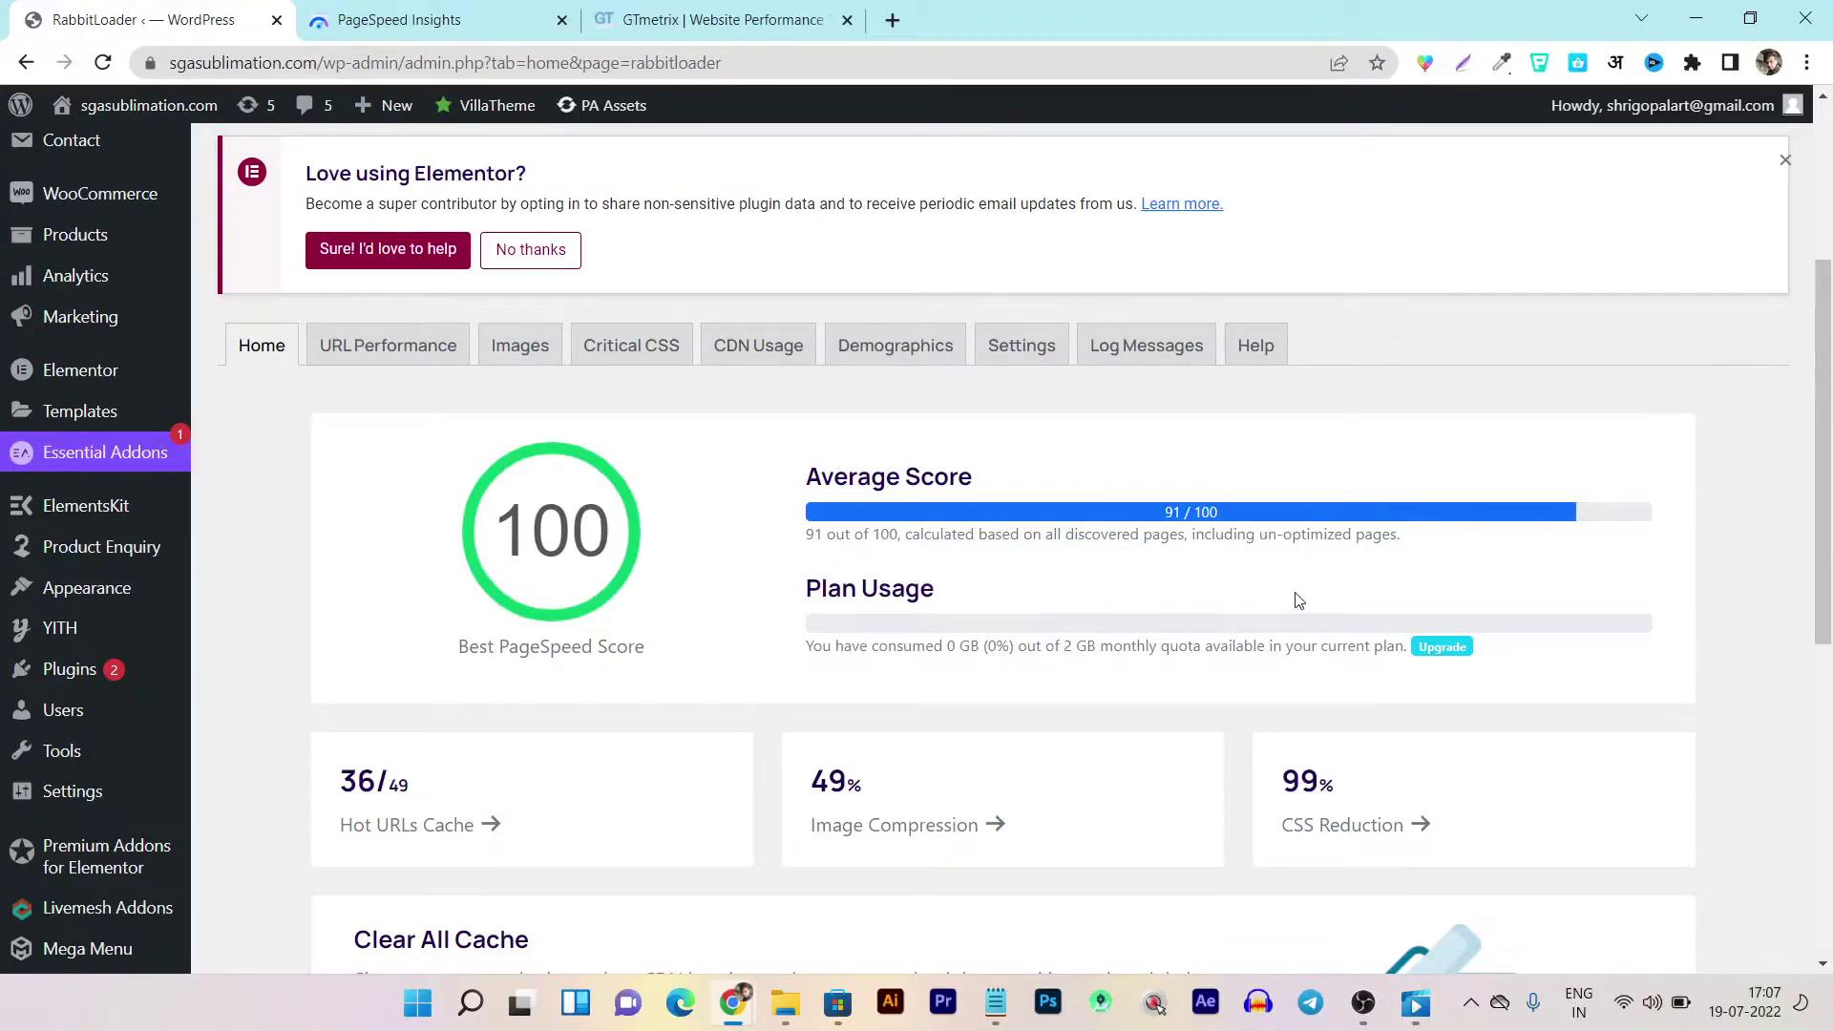
scroll(1017, 788, "down", 2)
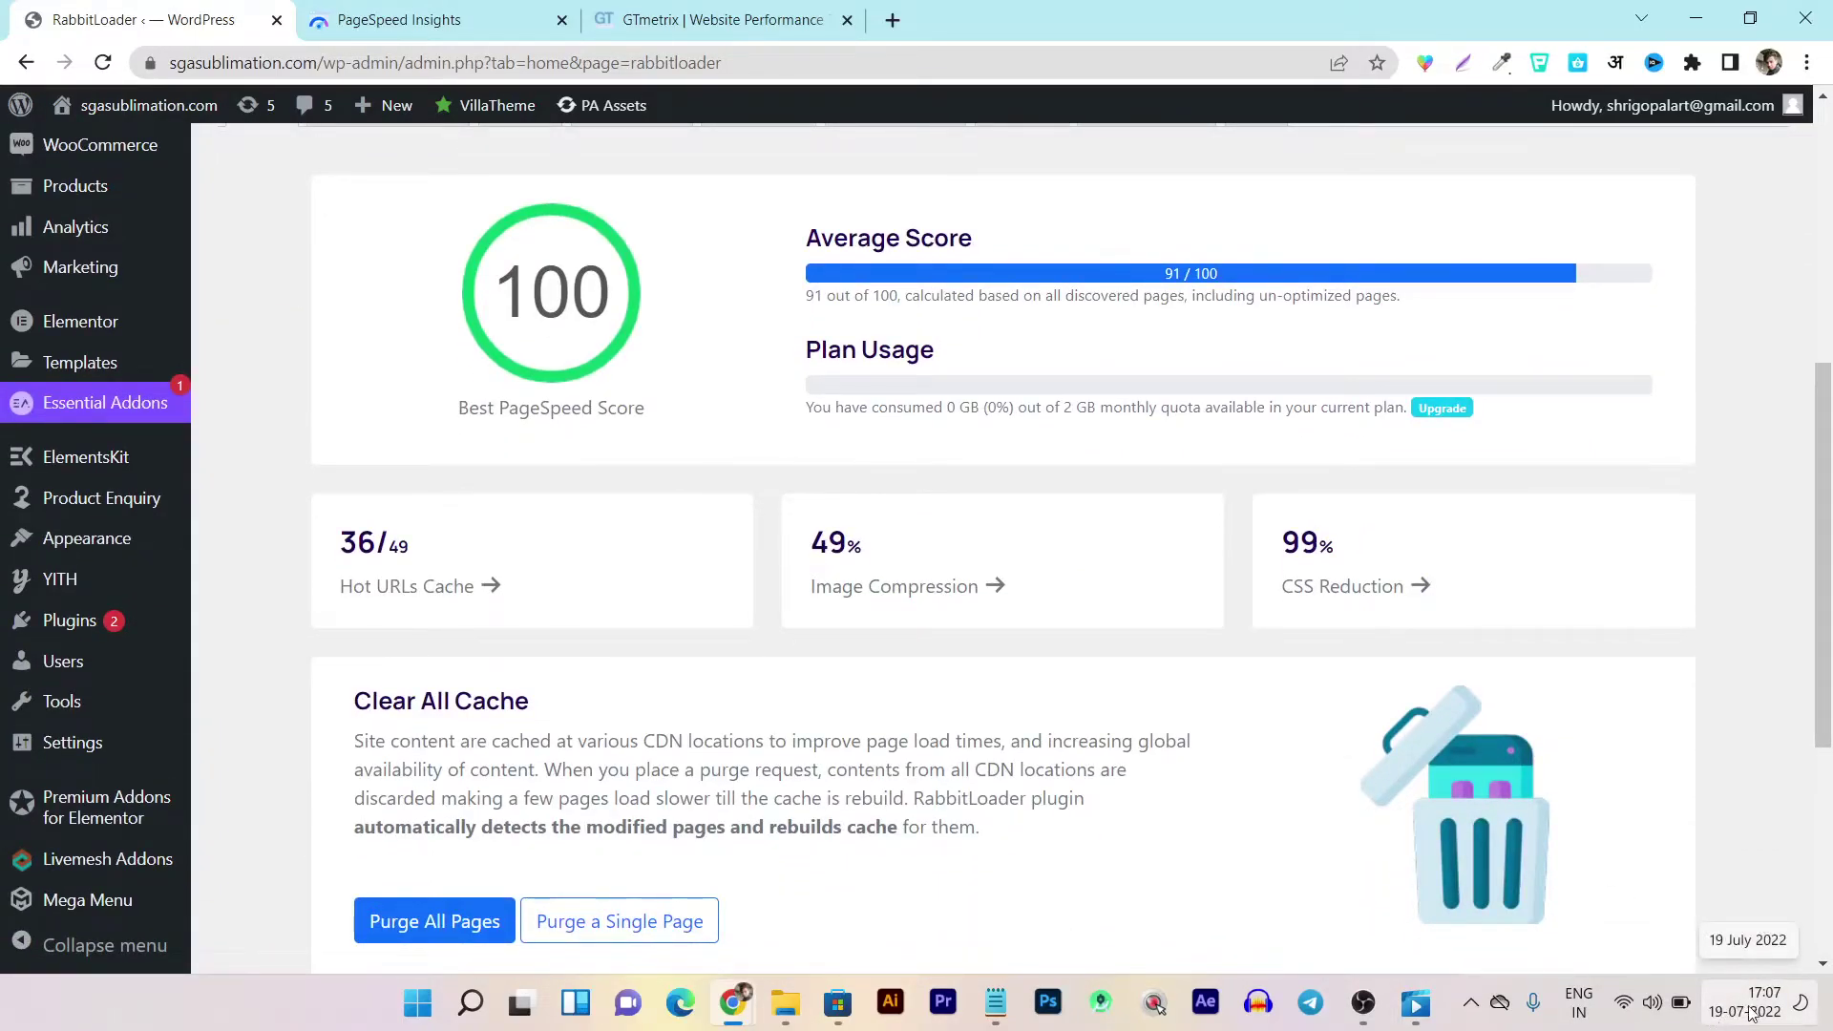
scroll(474, 693, "up", 1)
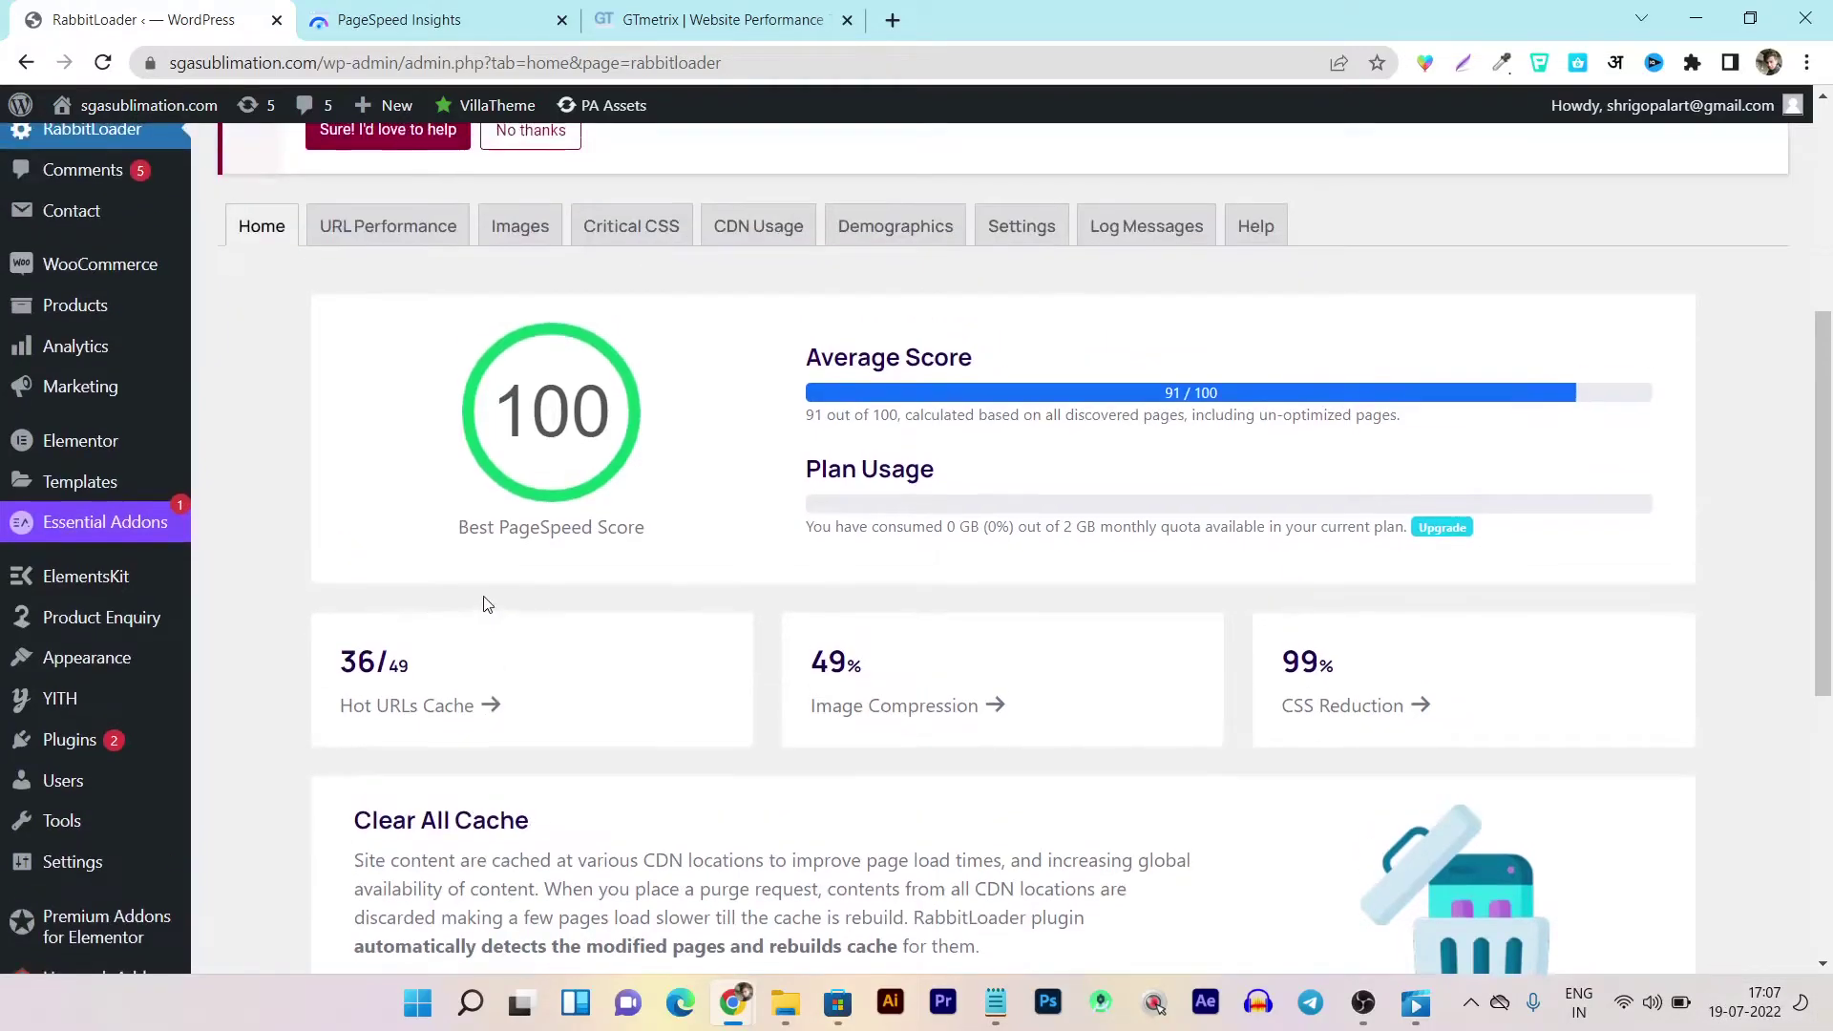
Open the live sgasublimation.com site in a new browser tab from the WordPress dashboard and switch to it
scroll(355, 449, "down", 1)
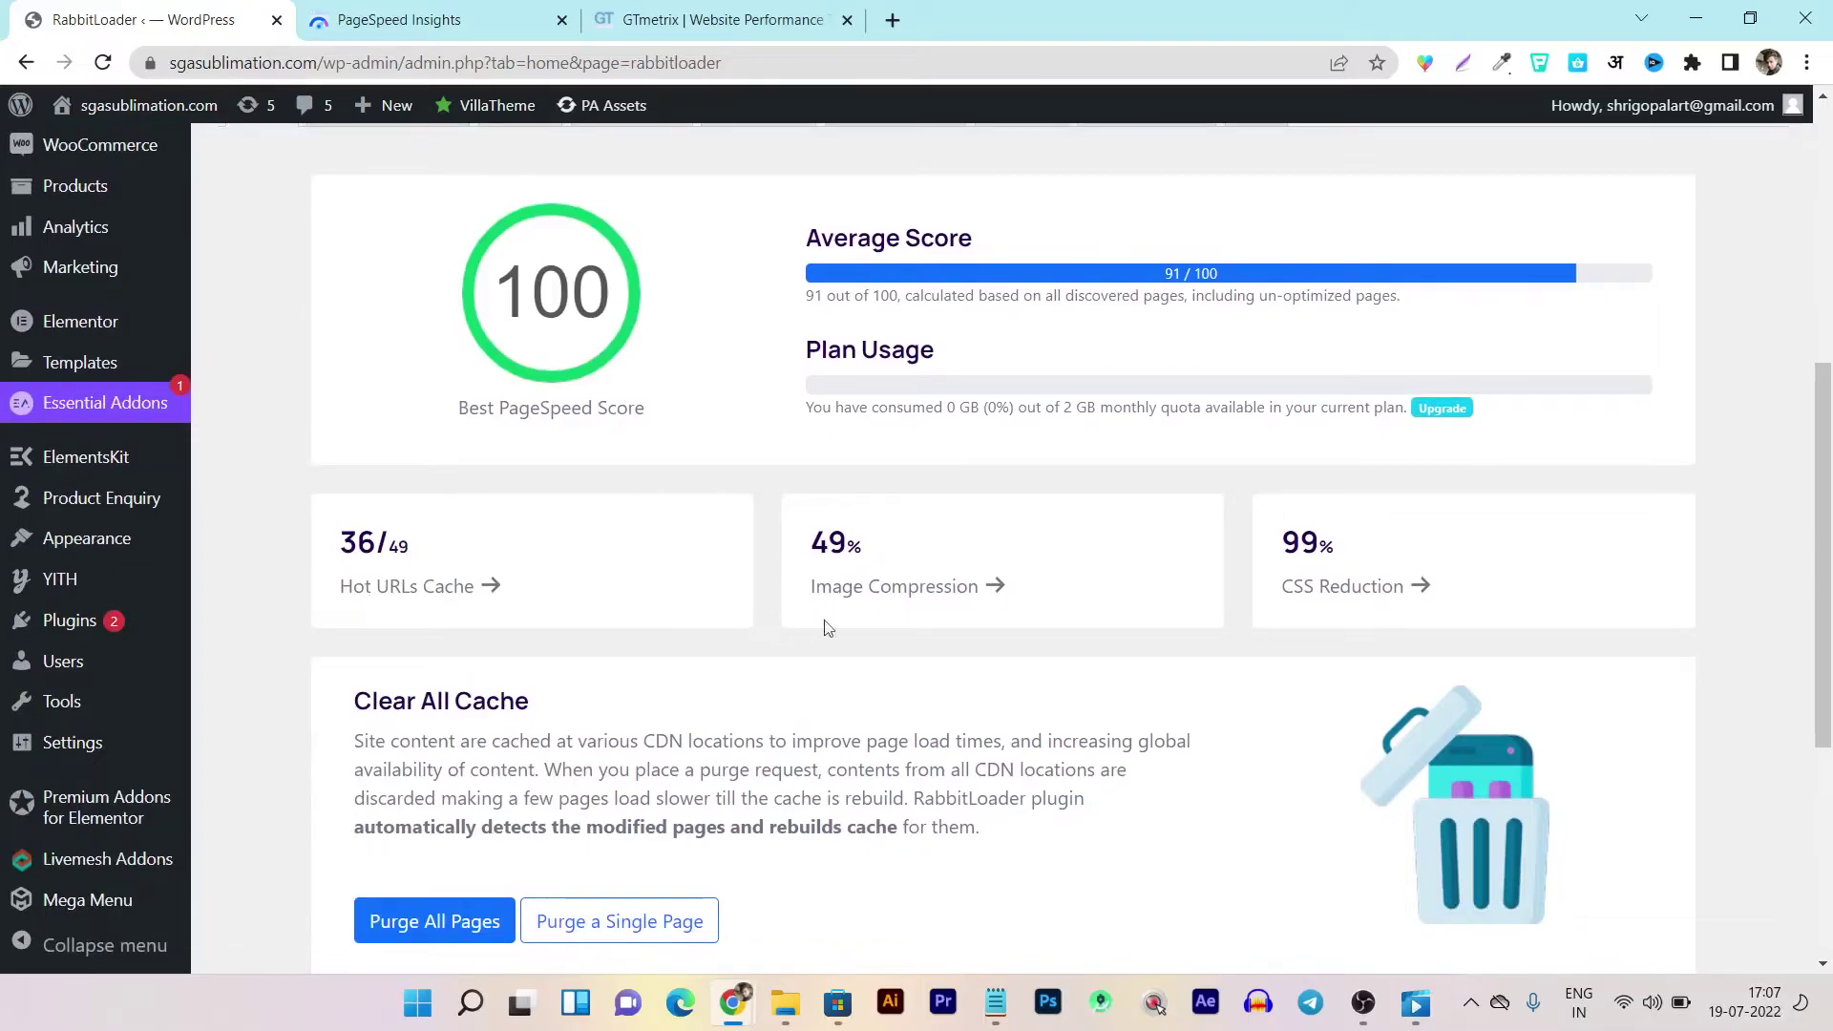
mouse_move(910, 634)
scroll(811, 493, "up", 5)
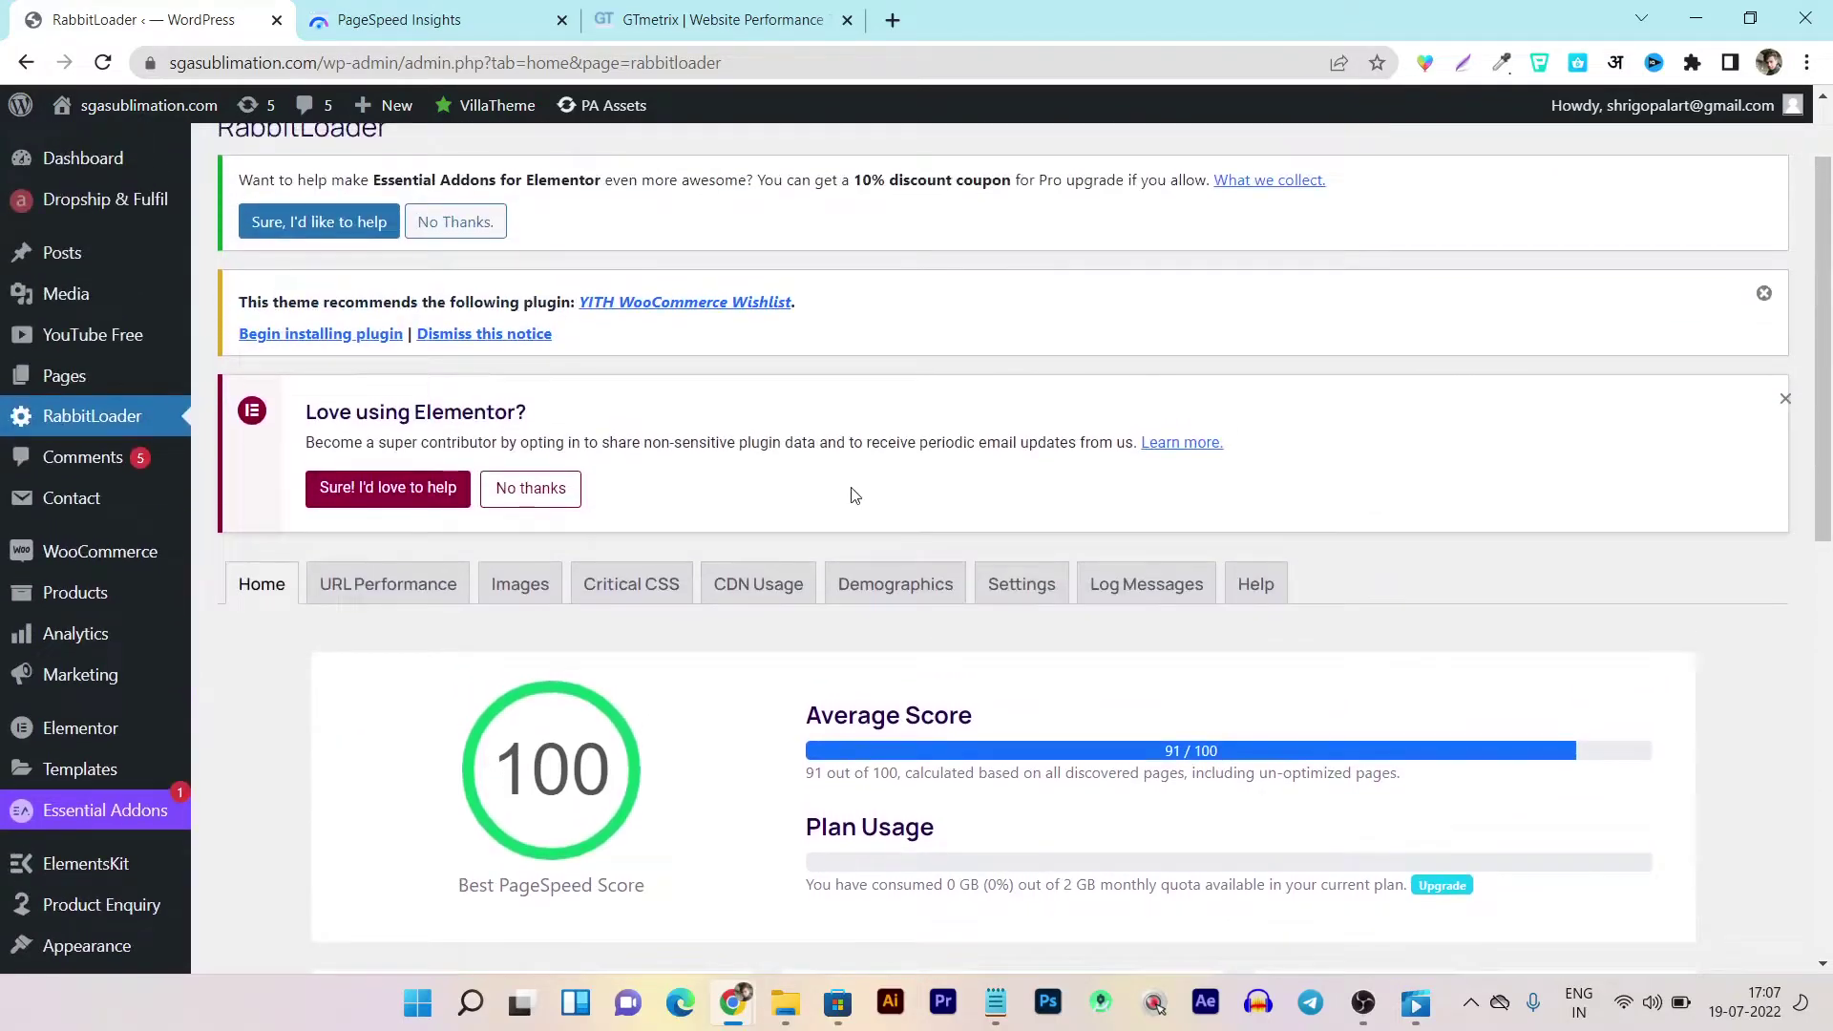
mouse_move(109, 112)
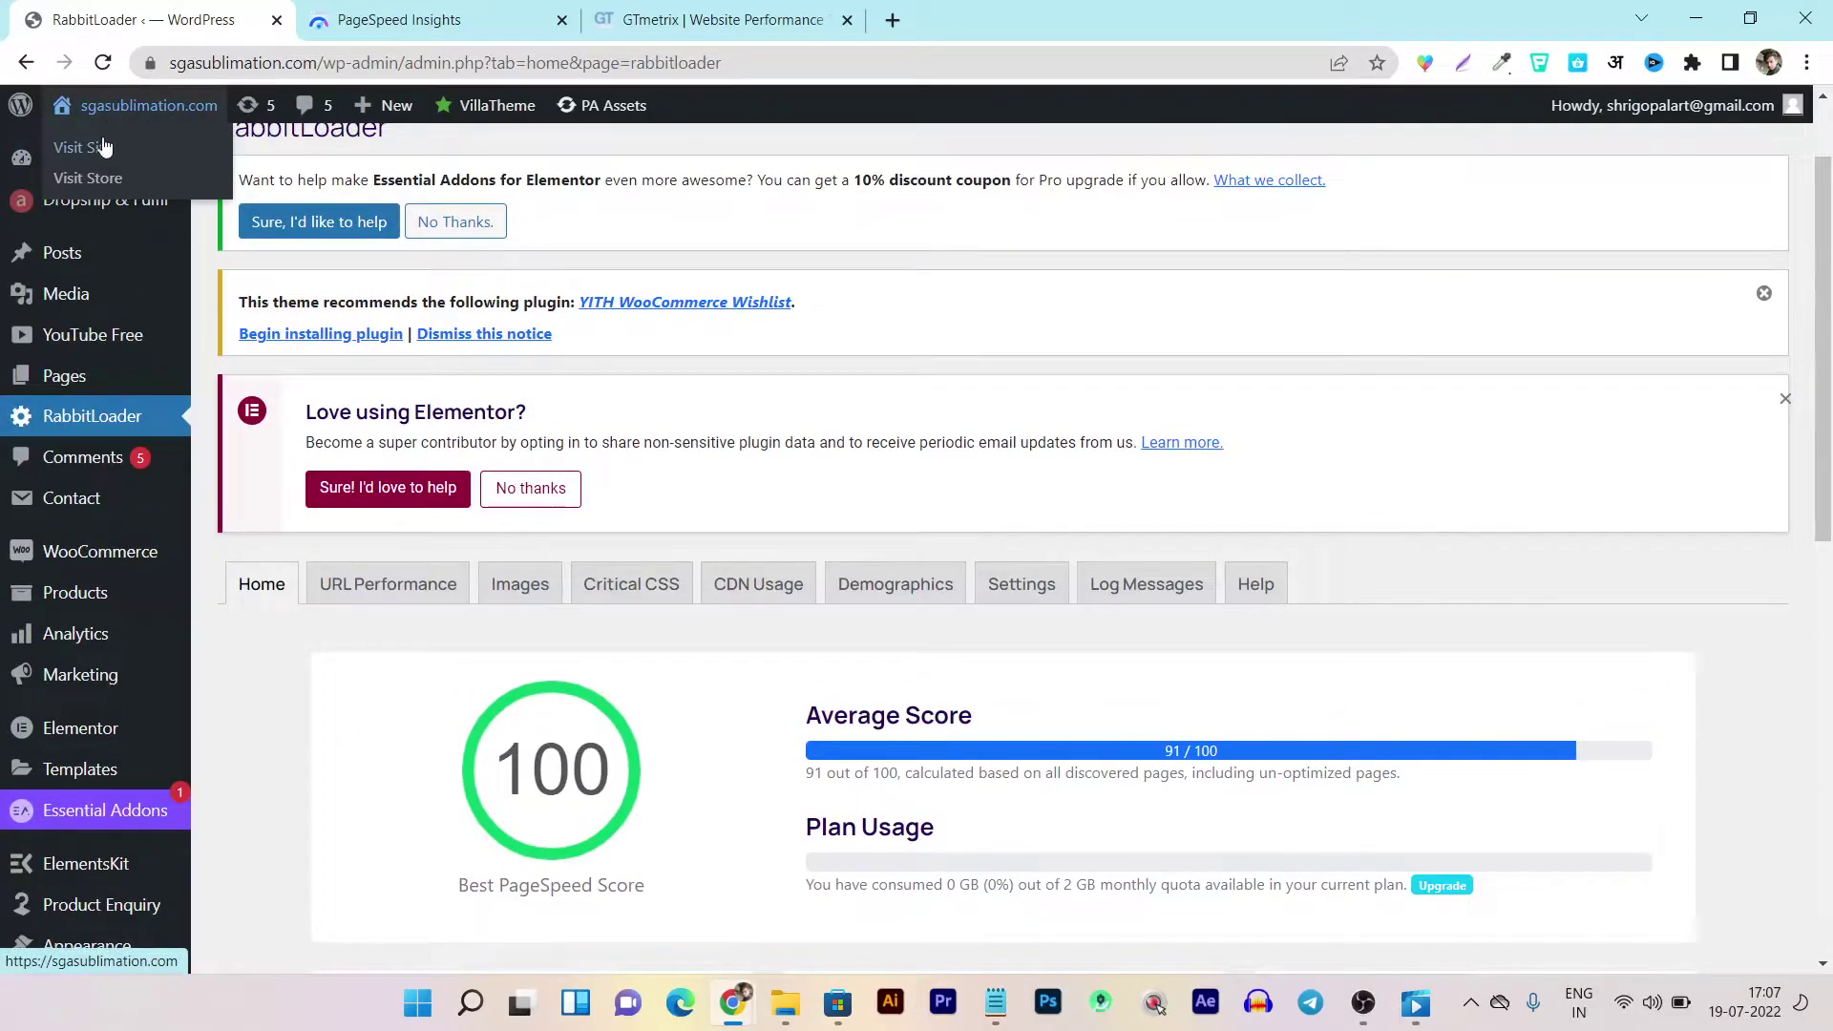
right_click(105, 146)
left_click(190, 163)
left_click(409, 32)
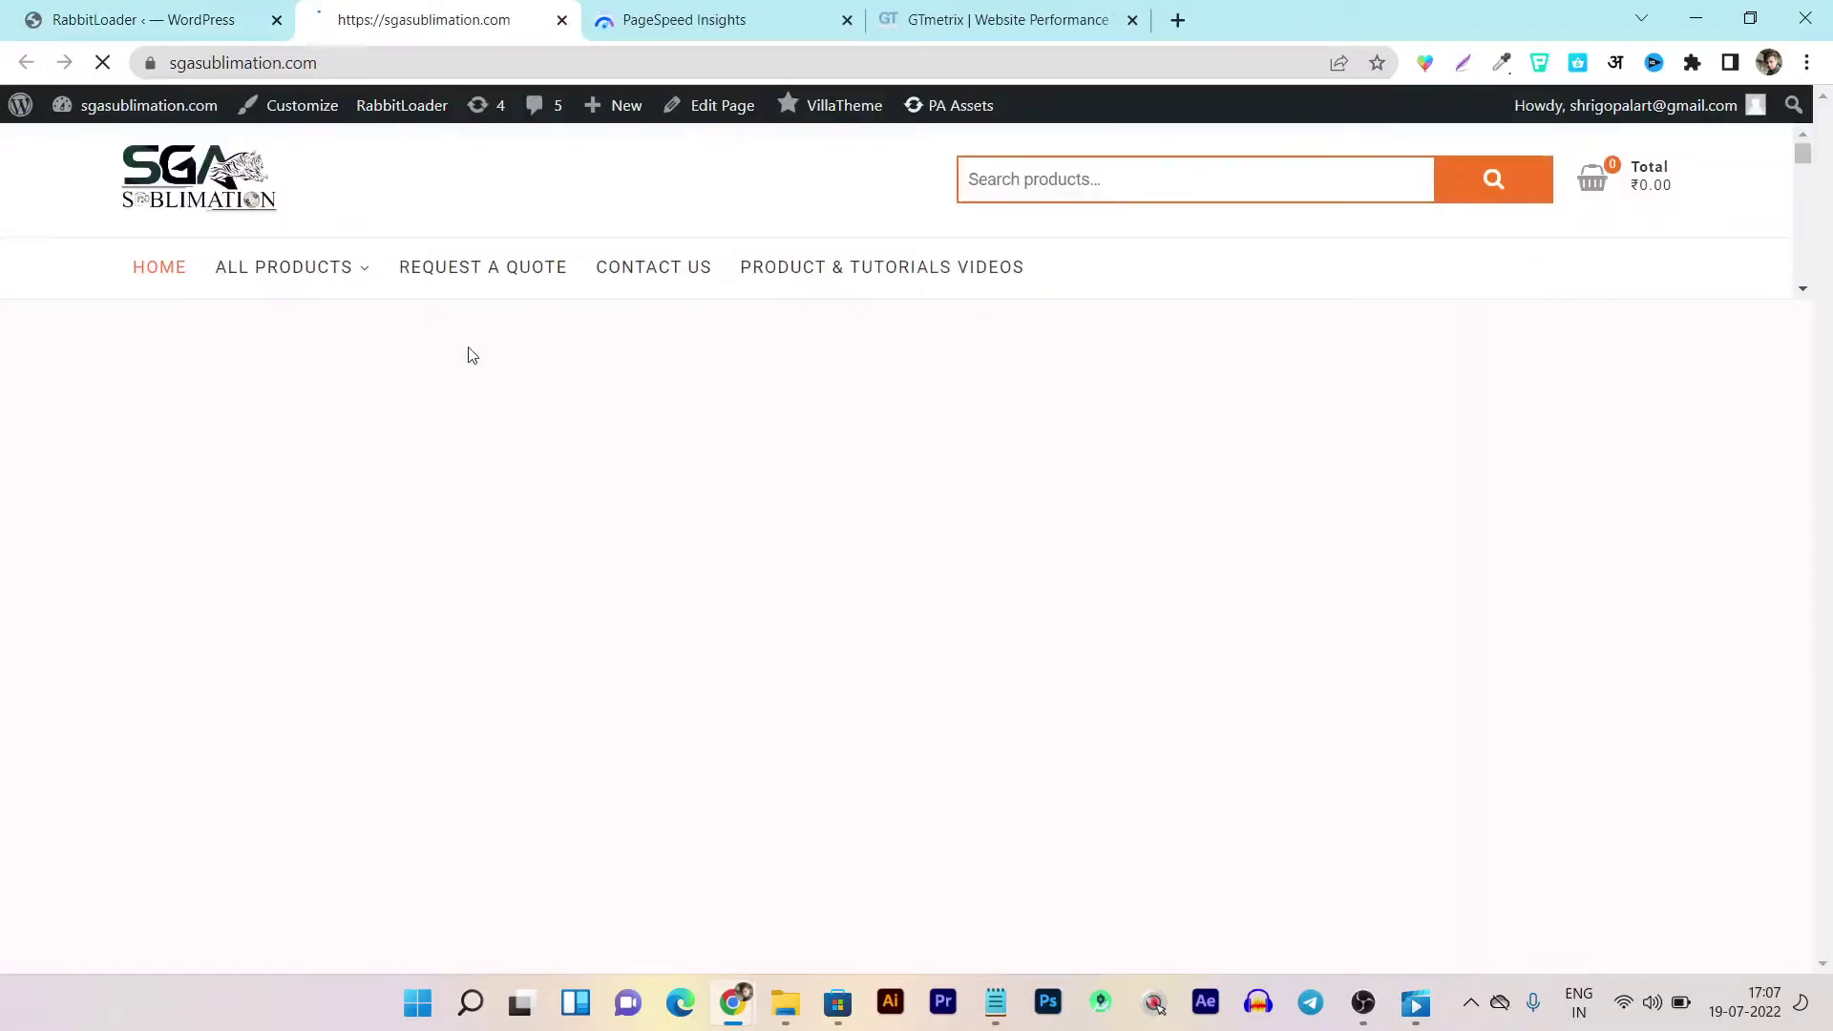
Browse the live home page from the banner to the footer to check how quickly its content loads
scroll(645, 449, "down", 7)
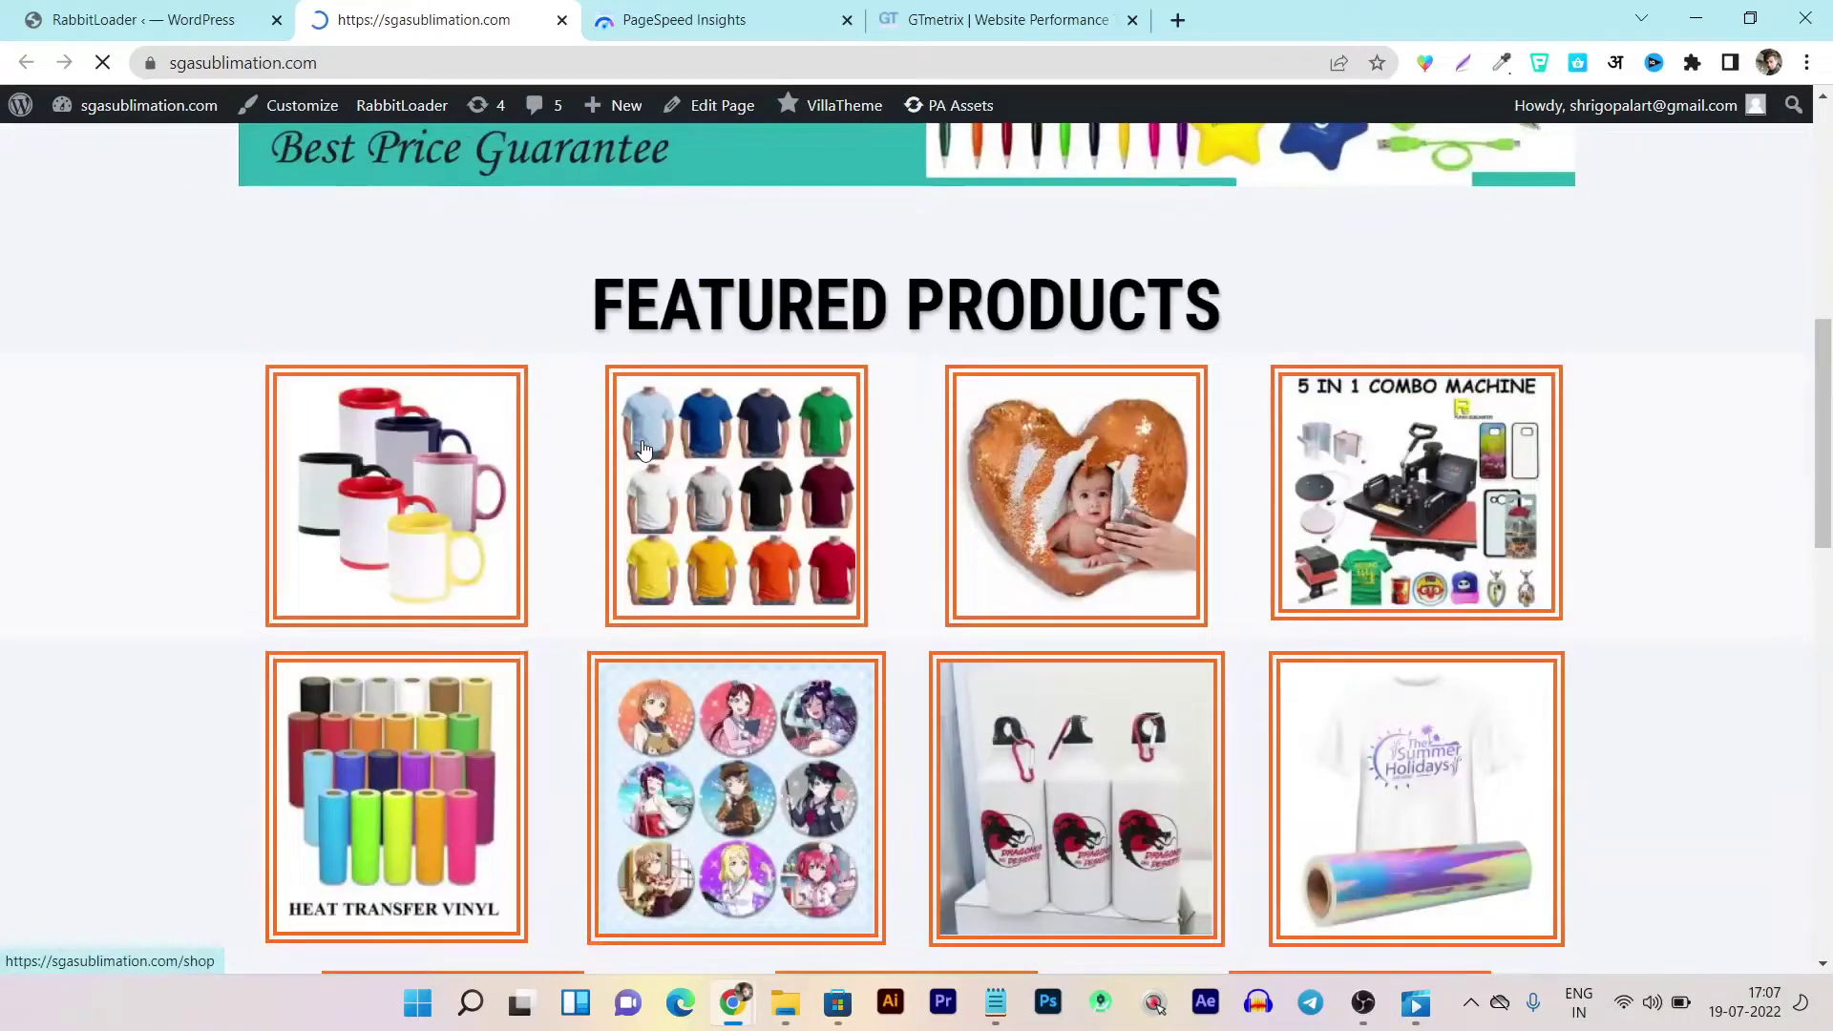
scroll(643, 449, "down", 12)
scroll(599, 576, "up", 5)
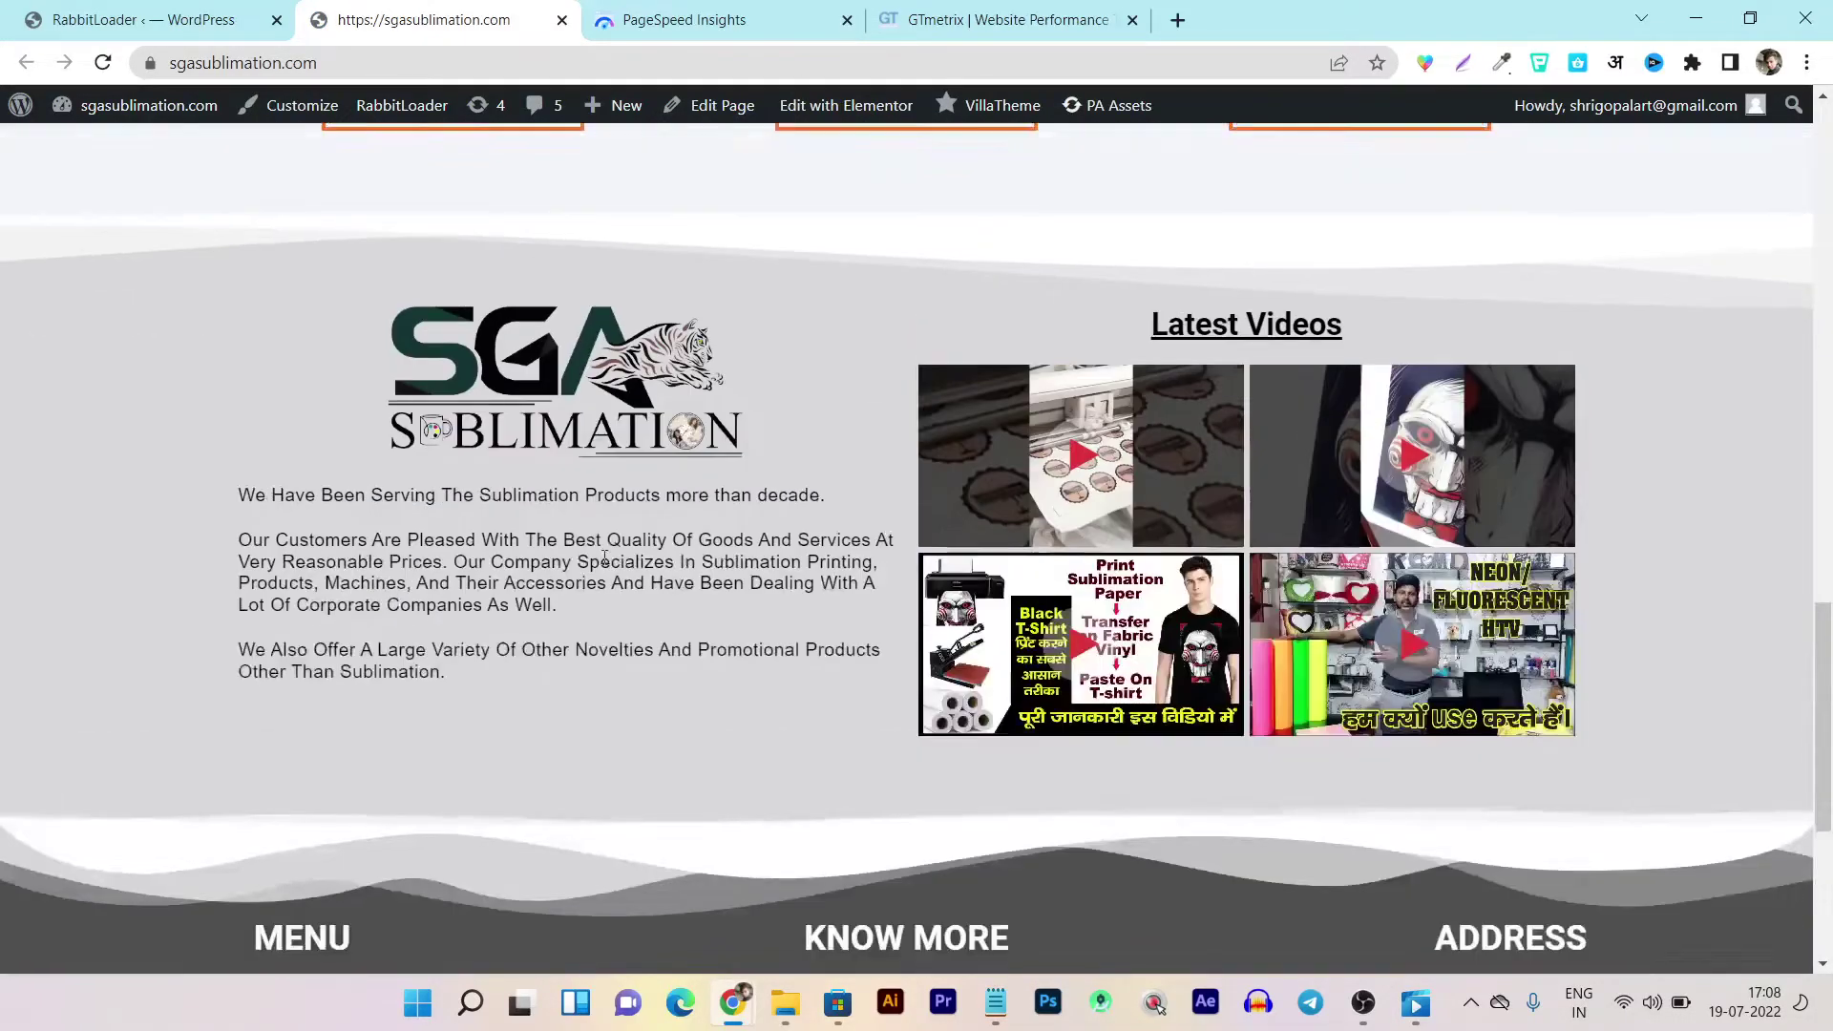
scroll(605, 519, "up", 10)
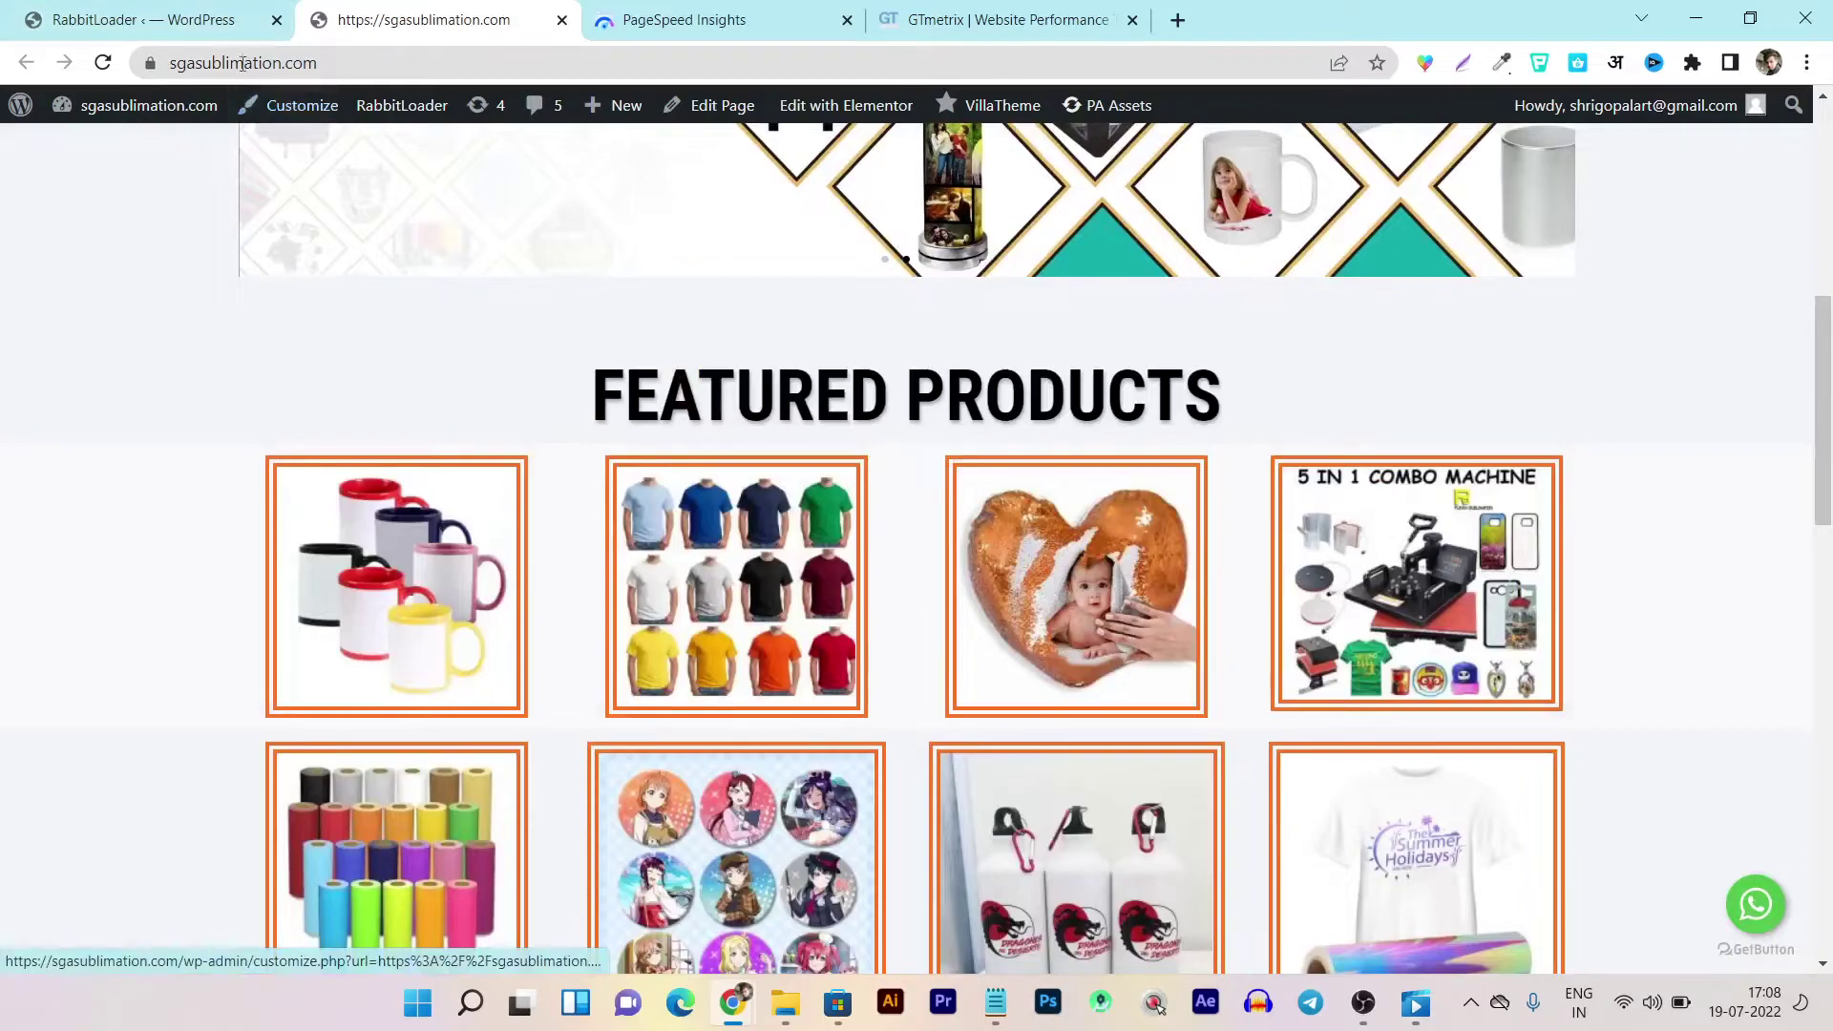
Copy the live site's URL and return PageSpeed Insights to its blank start page
left_click(241, 63)
right_click(242, 63)
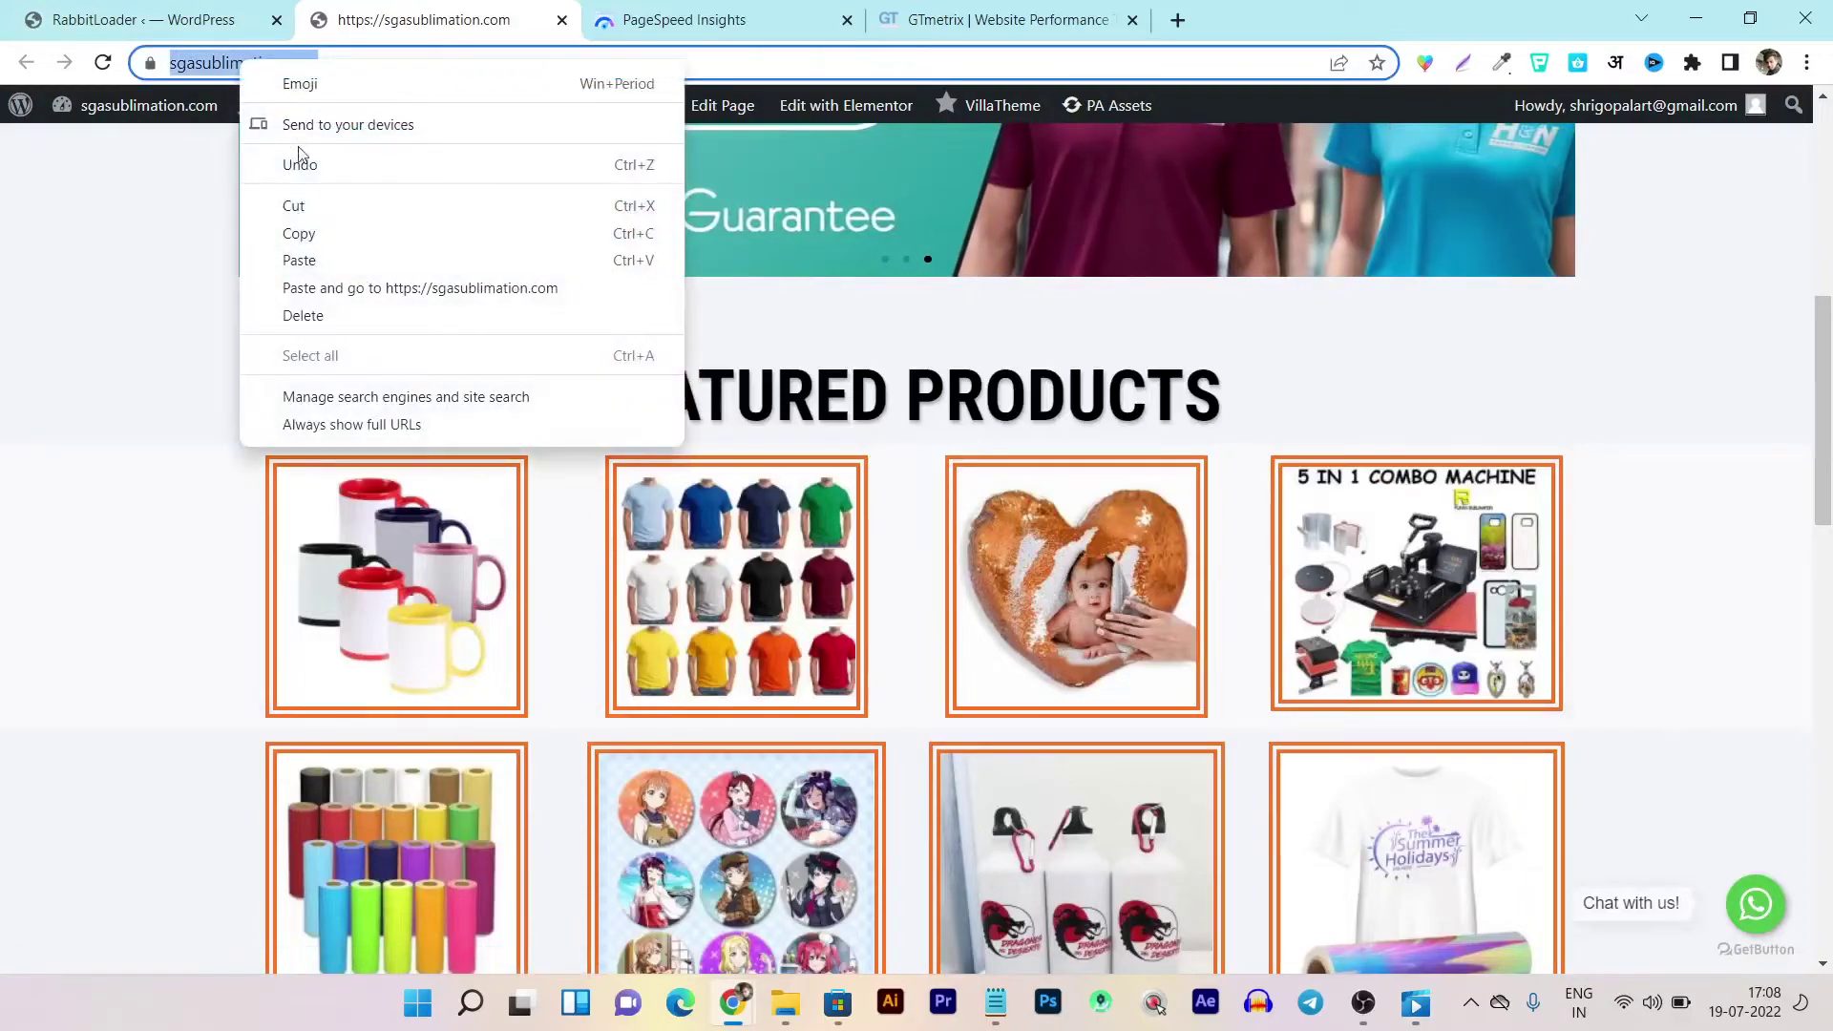
left_click(299, 236)
left_click(657, 24)
left_click(114, 142)
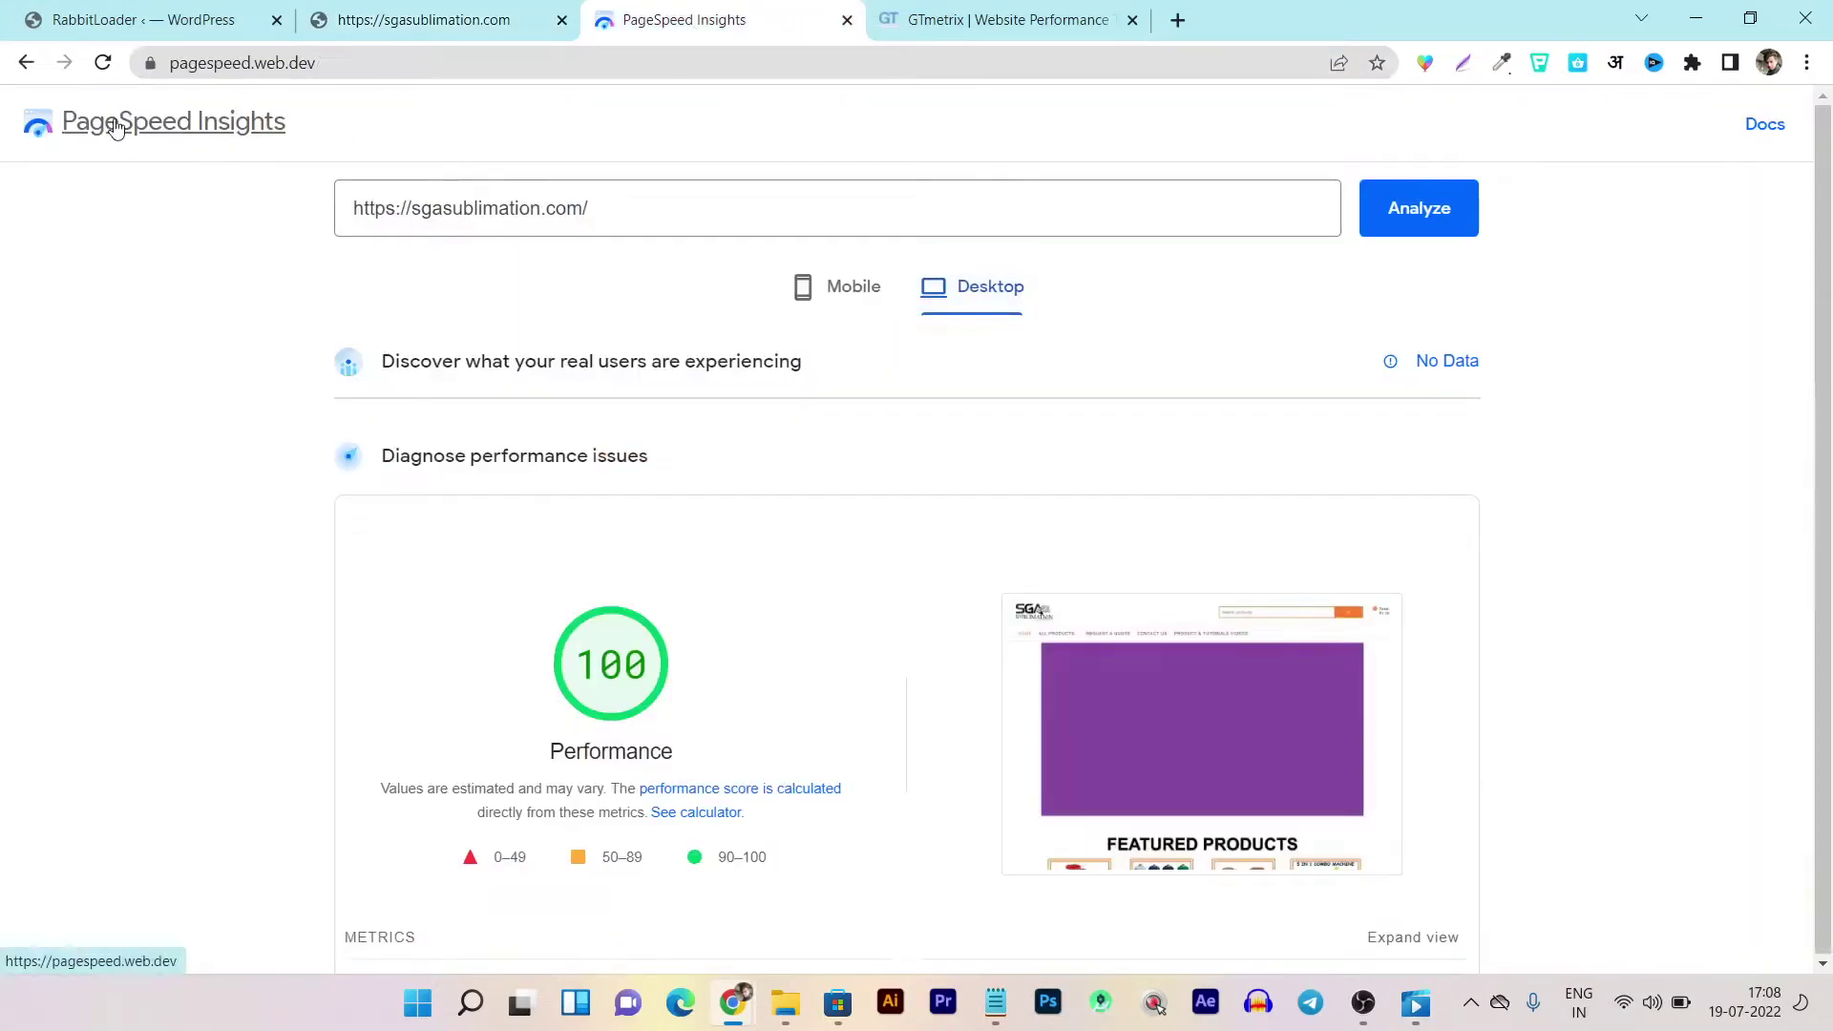
left_click(143, 19)
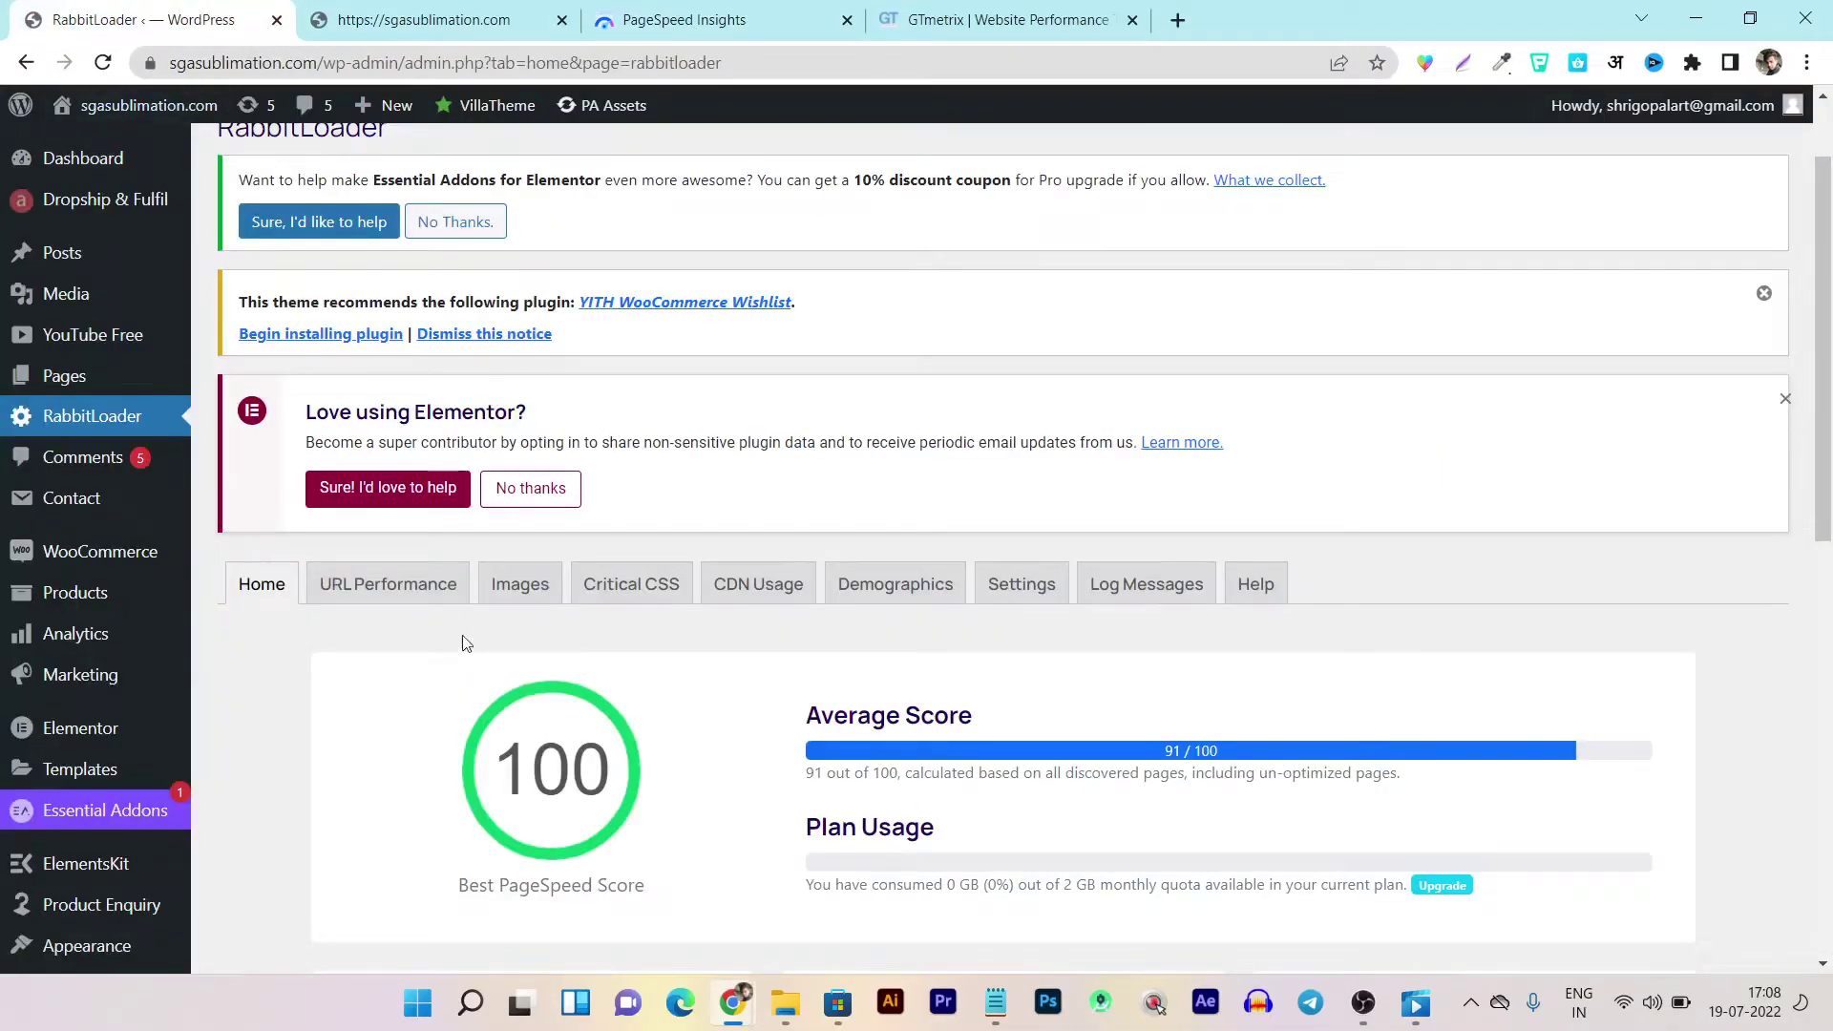
left_click(668, 21)
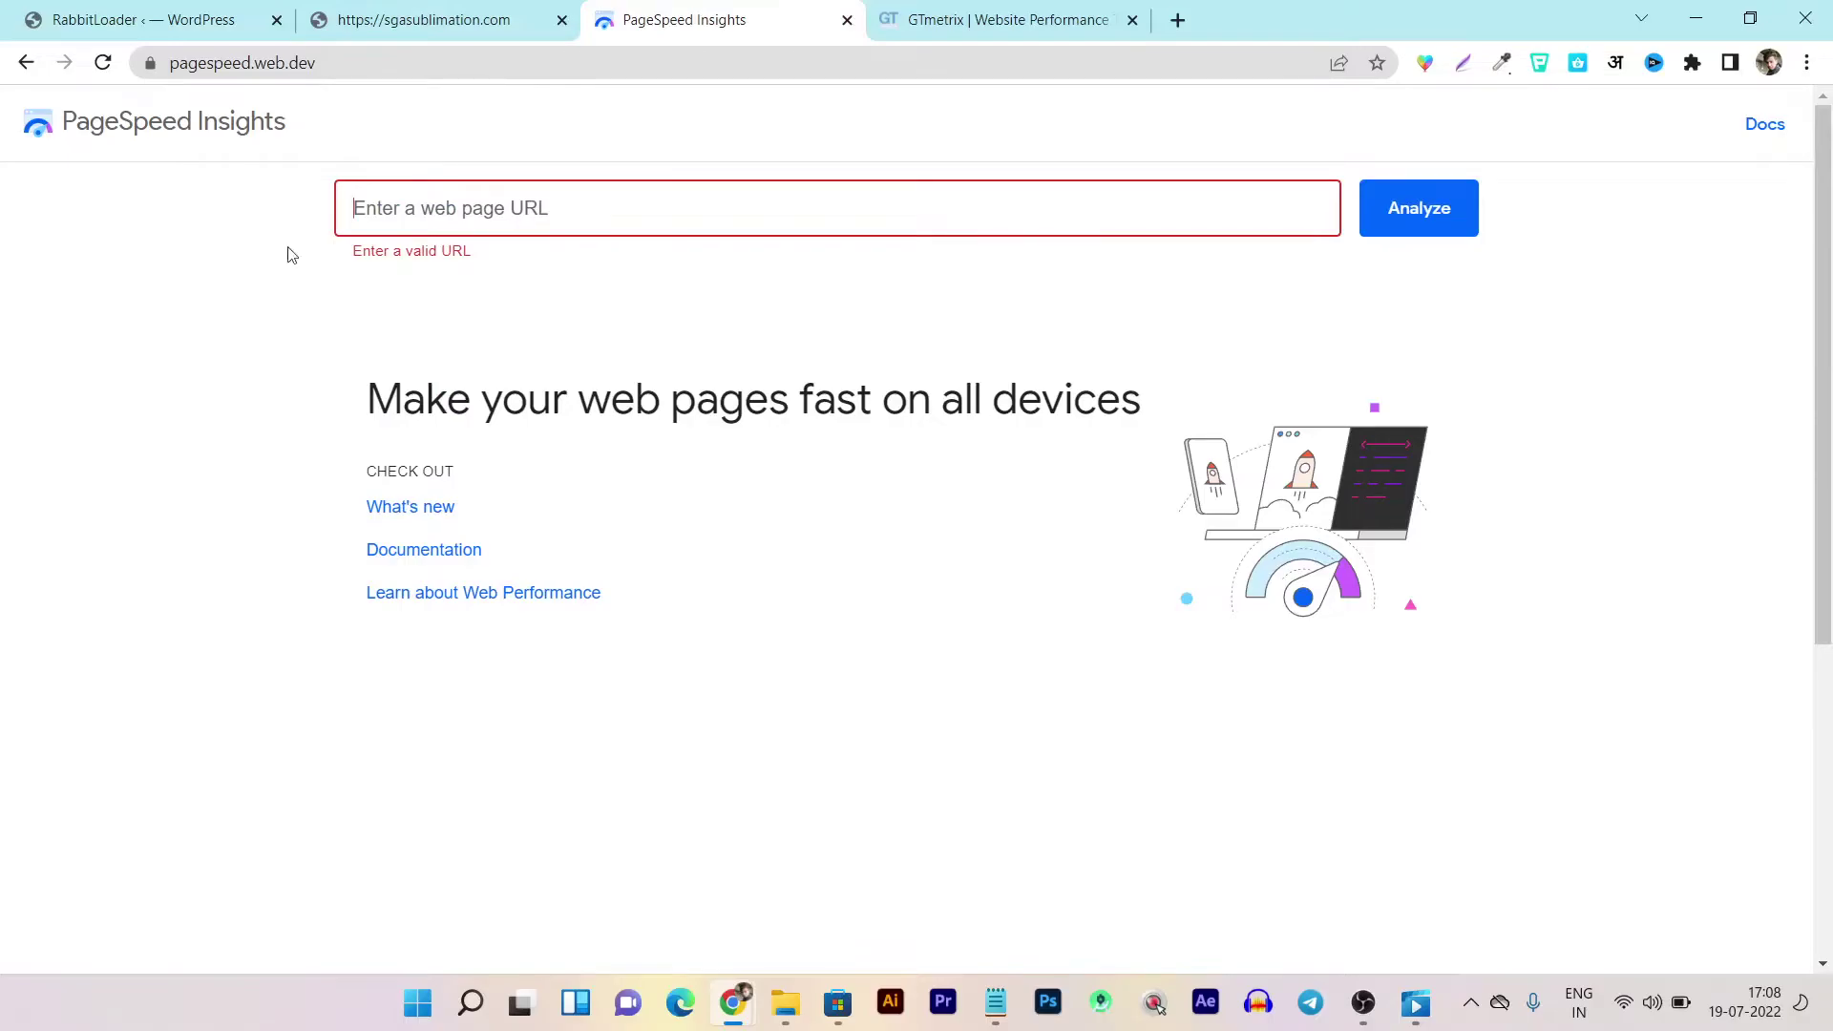
scroll(227, 642, "down", 5)
scroll(485, 666, "up", 5)
key("ctrl+v")
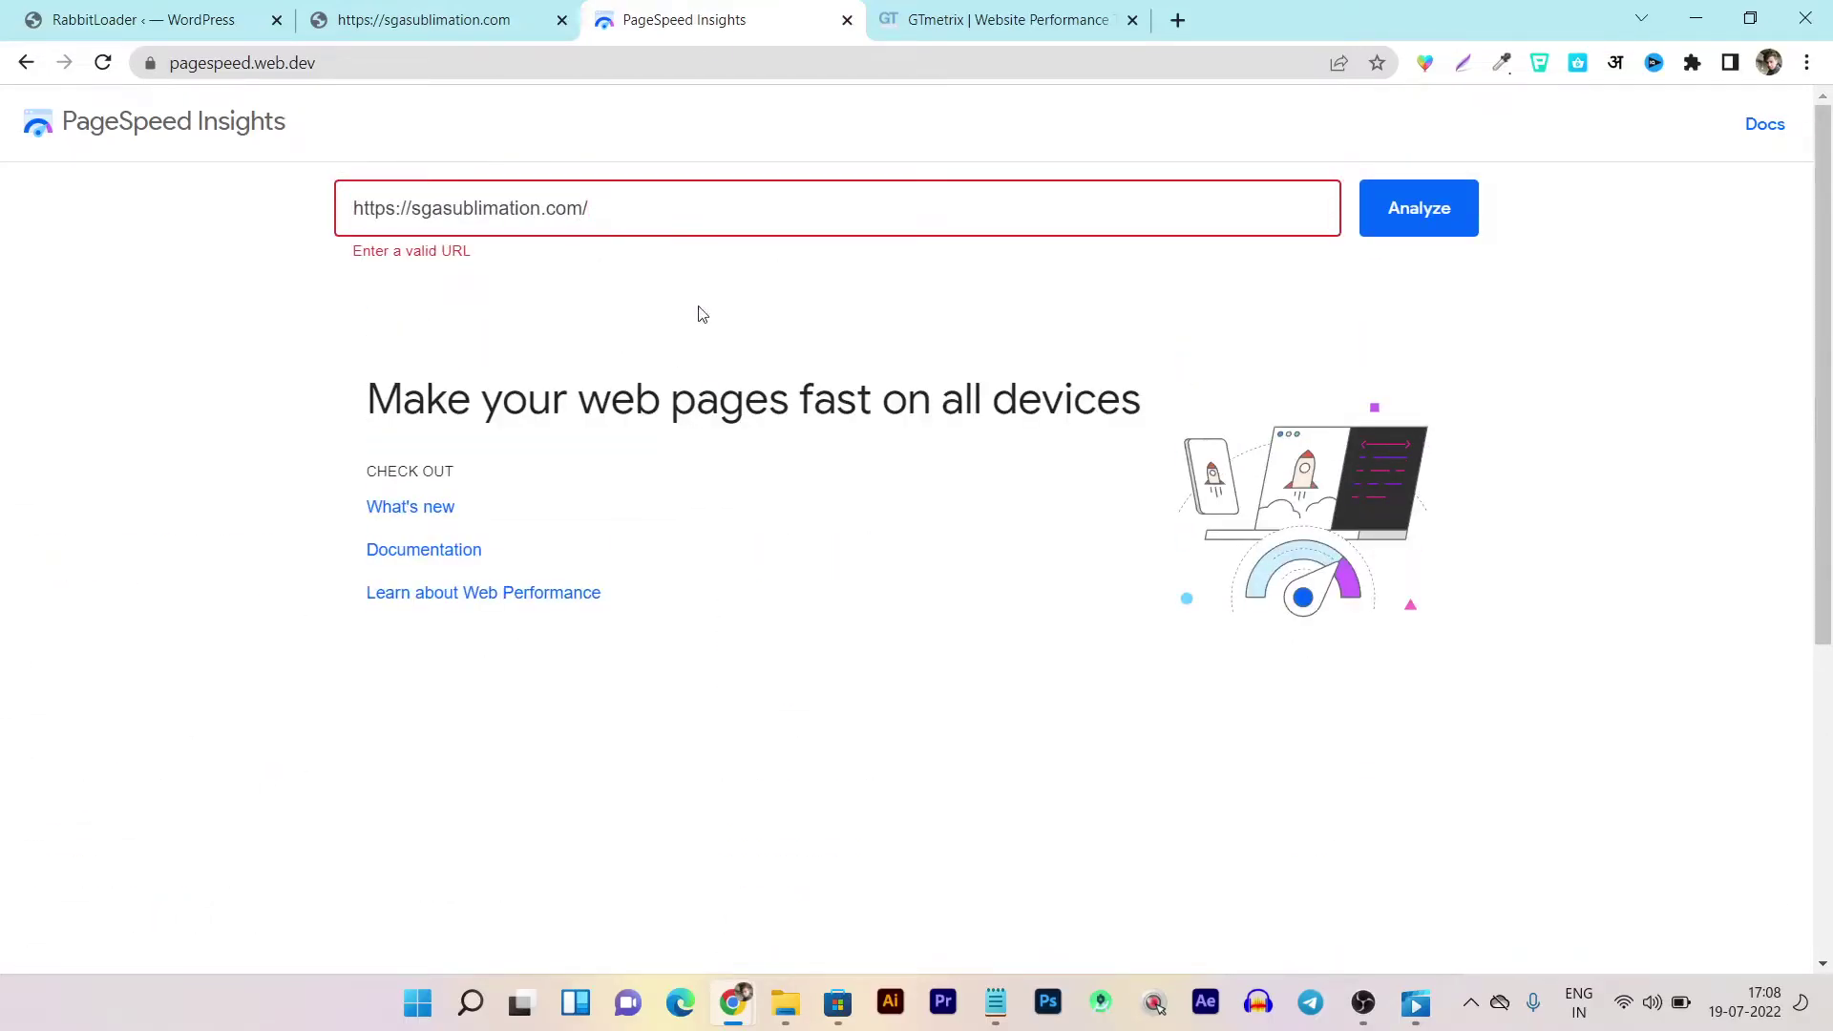
left_click(1399, 207)
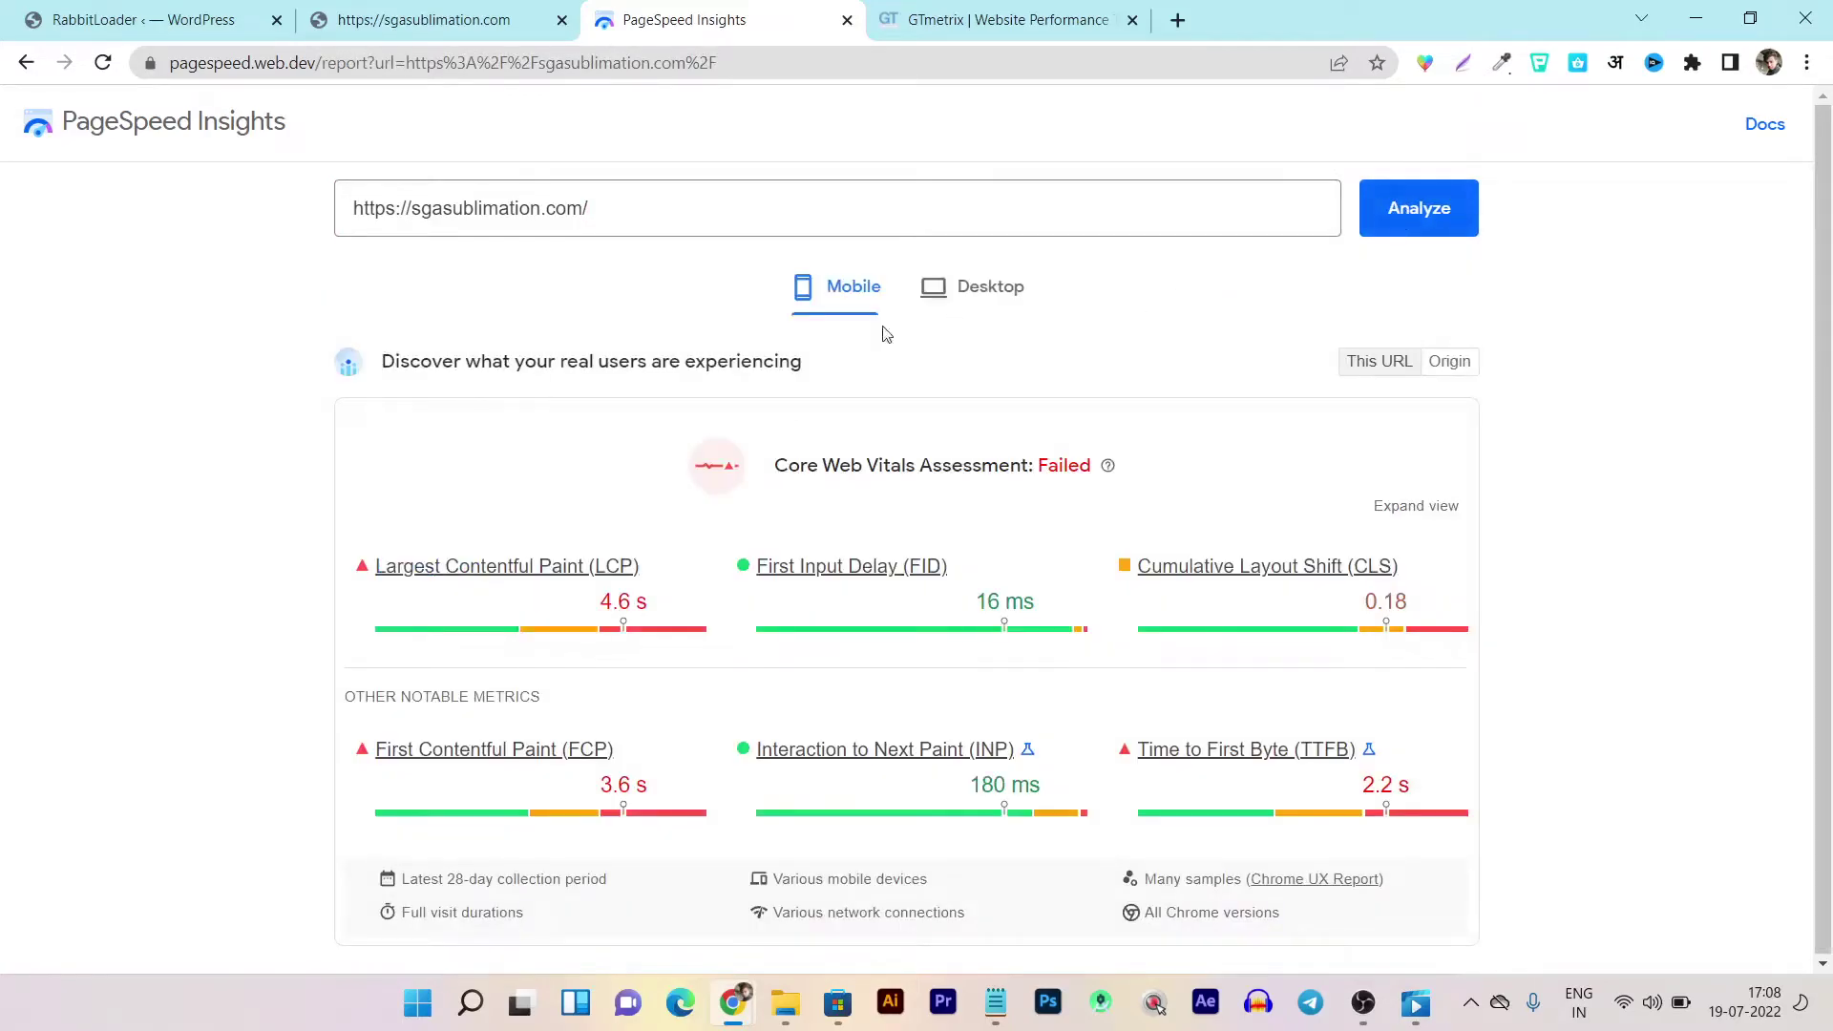
Examine the mobile PageSpeed report, covering the Core Web Vitals assessment, the performance score and its metrics
scroll(626, 478, "down", 1)
scroll(626, 479, "down", 5)
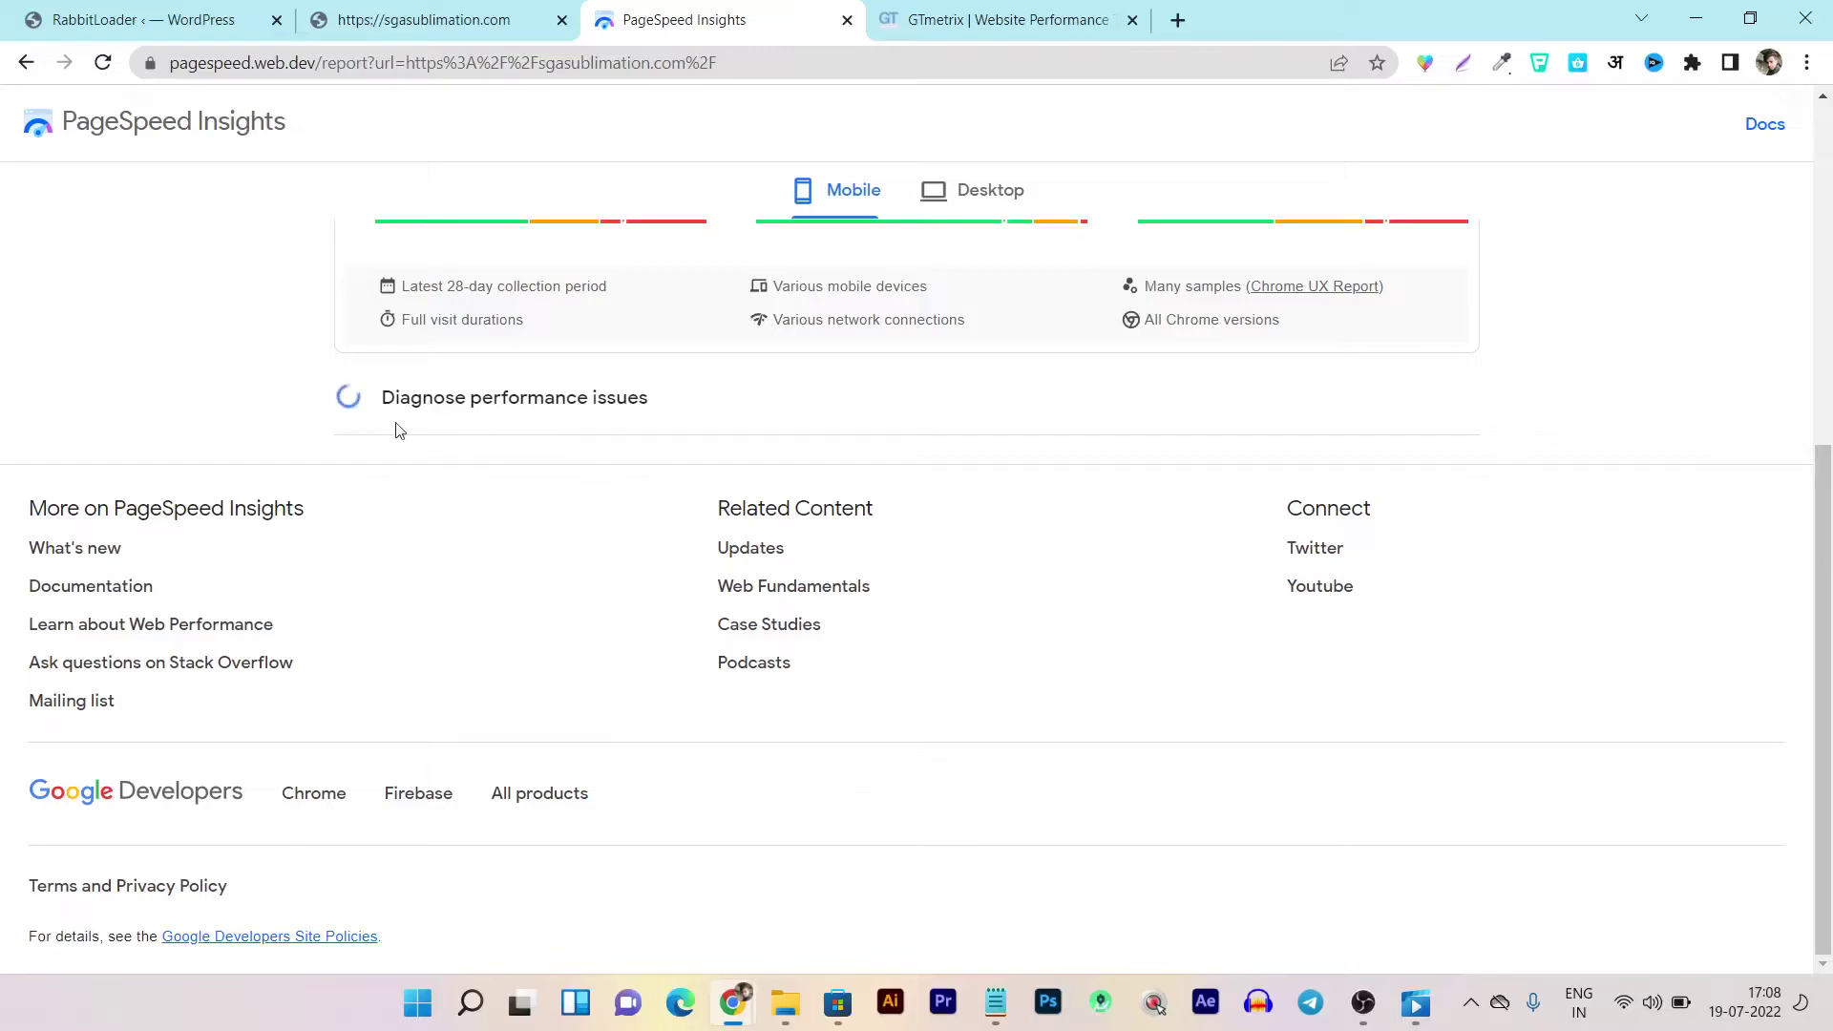
left_click(989, 188)
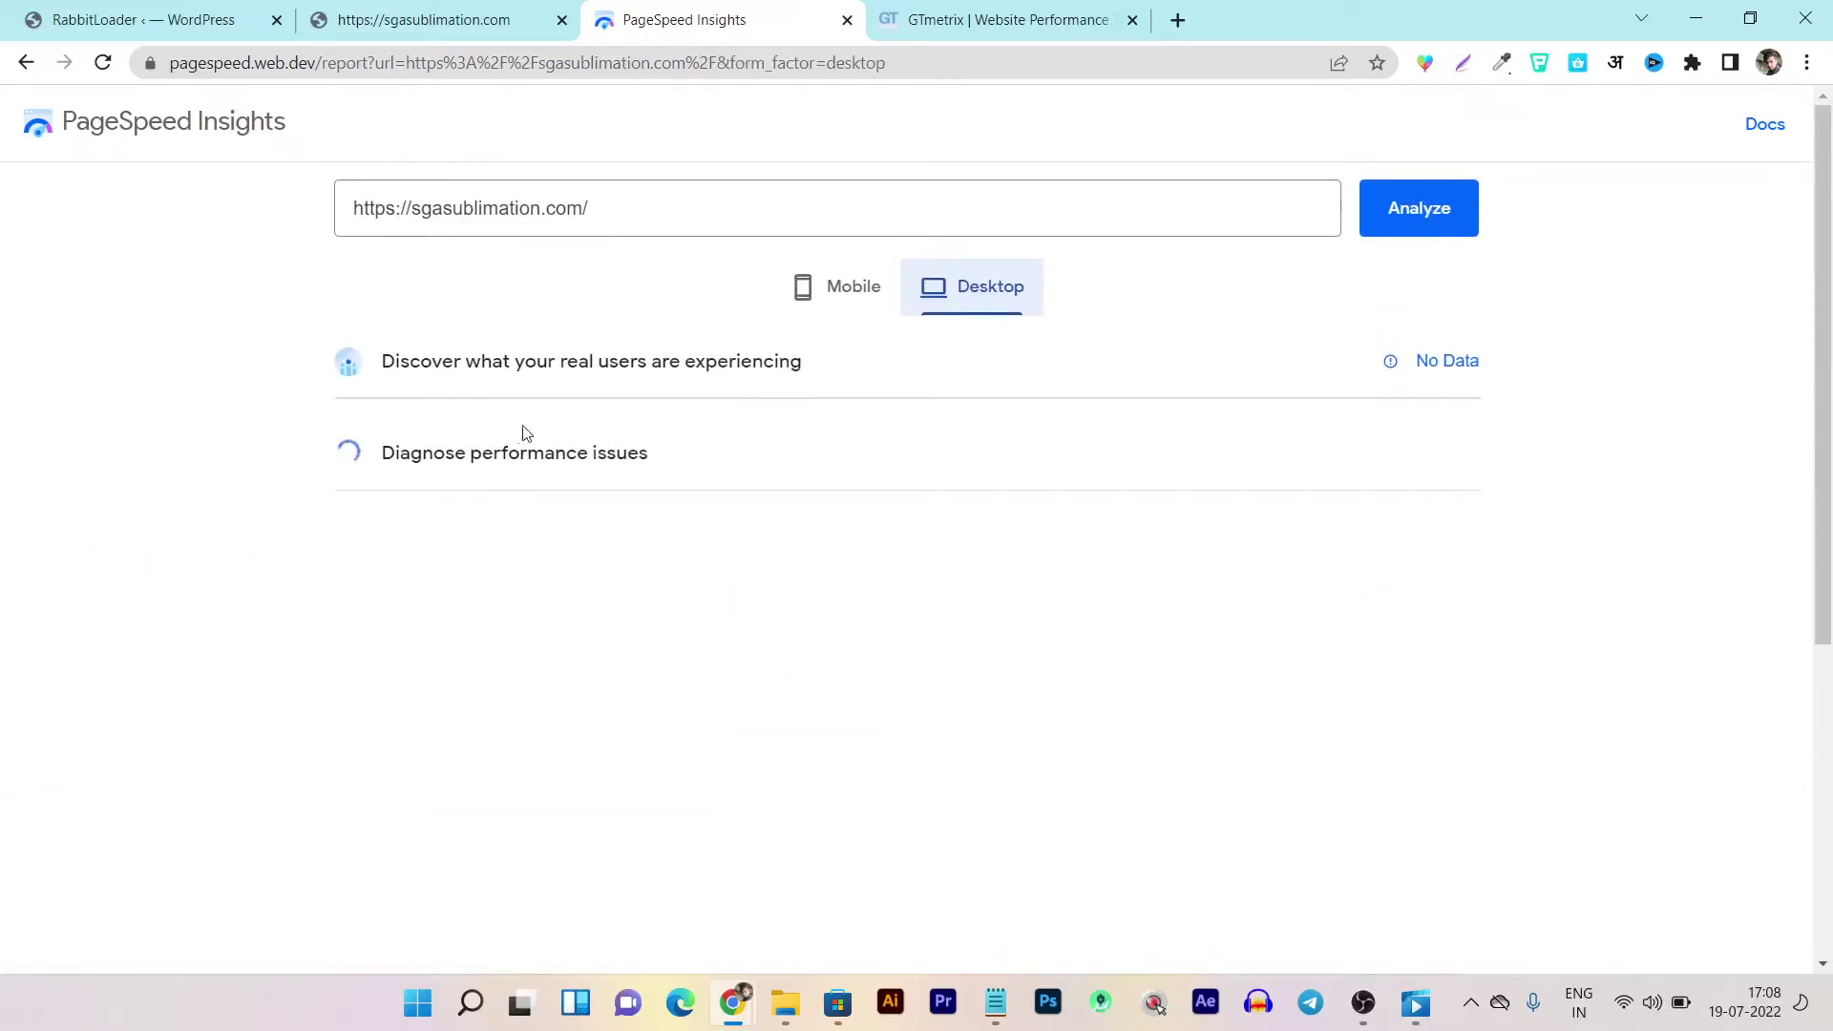
left_click(871, 302)
scroll(712, 552, "down", 5)
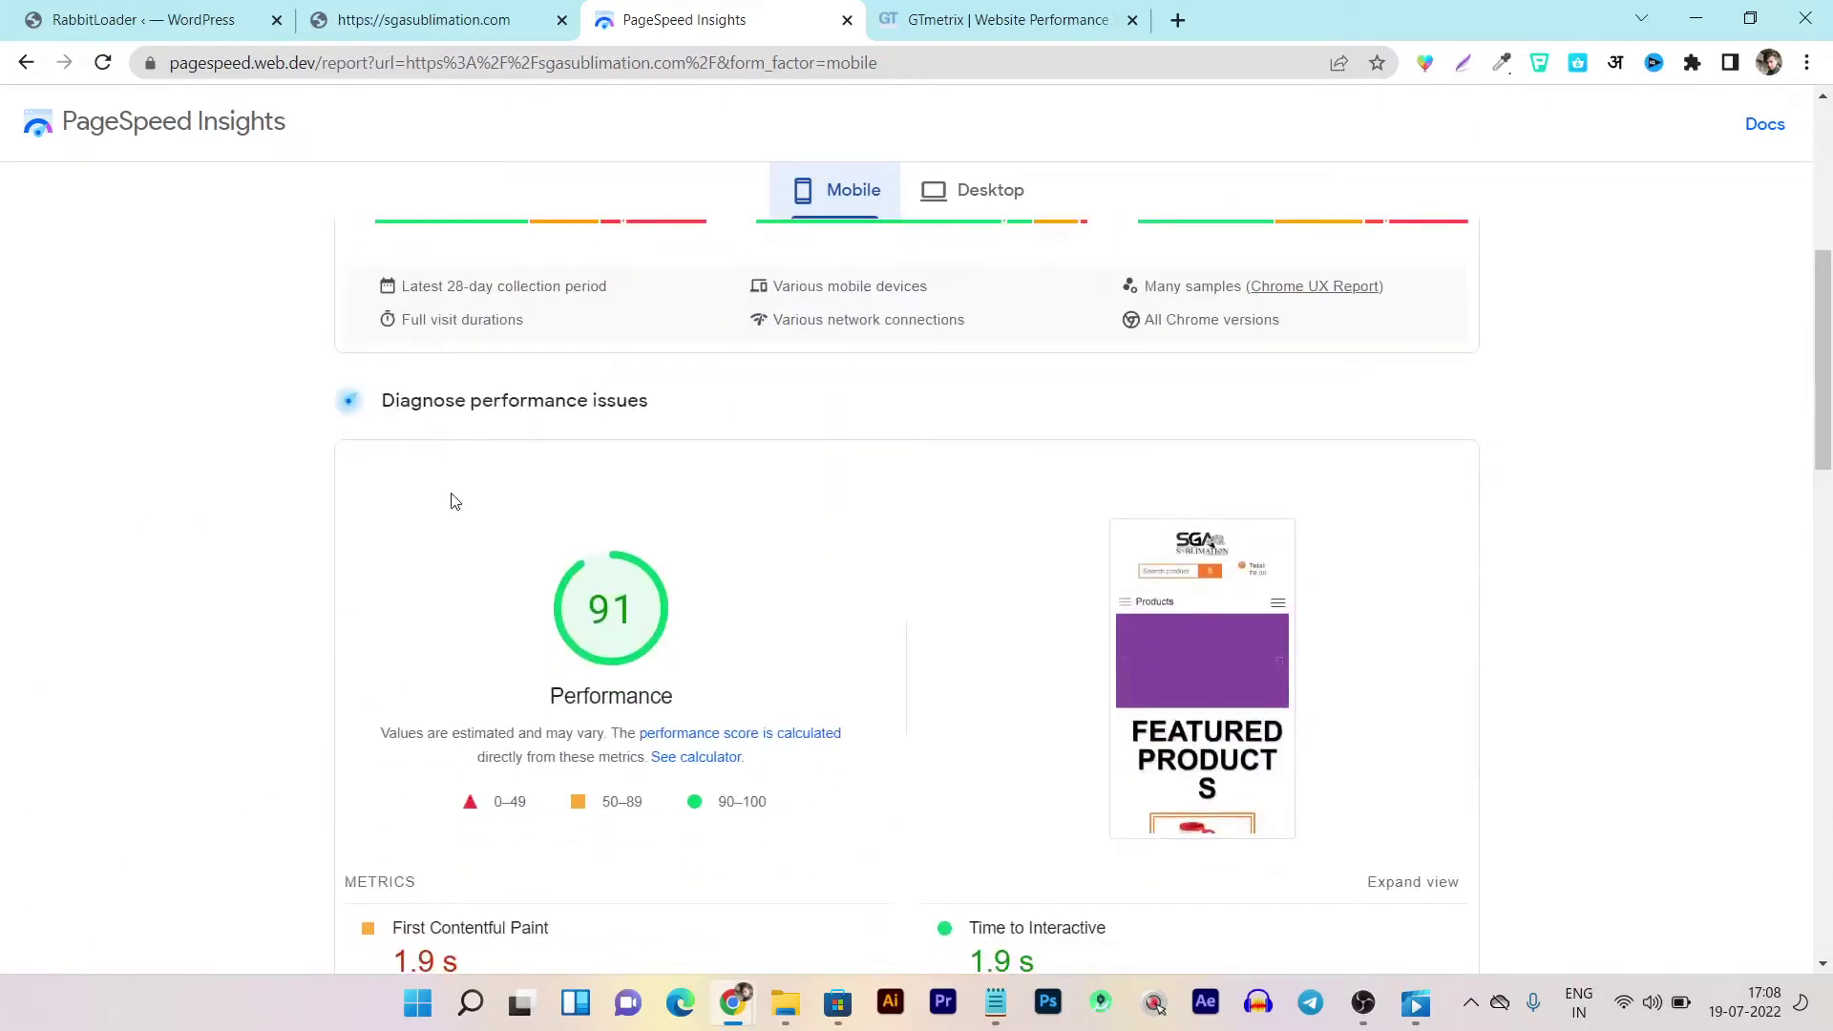
scroll(454, 552, "down", 1)
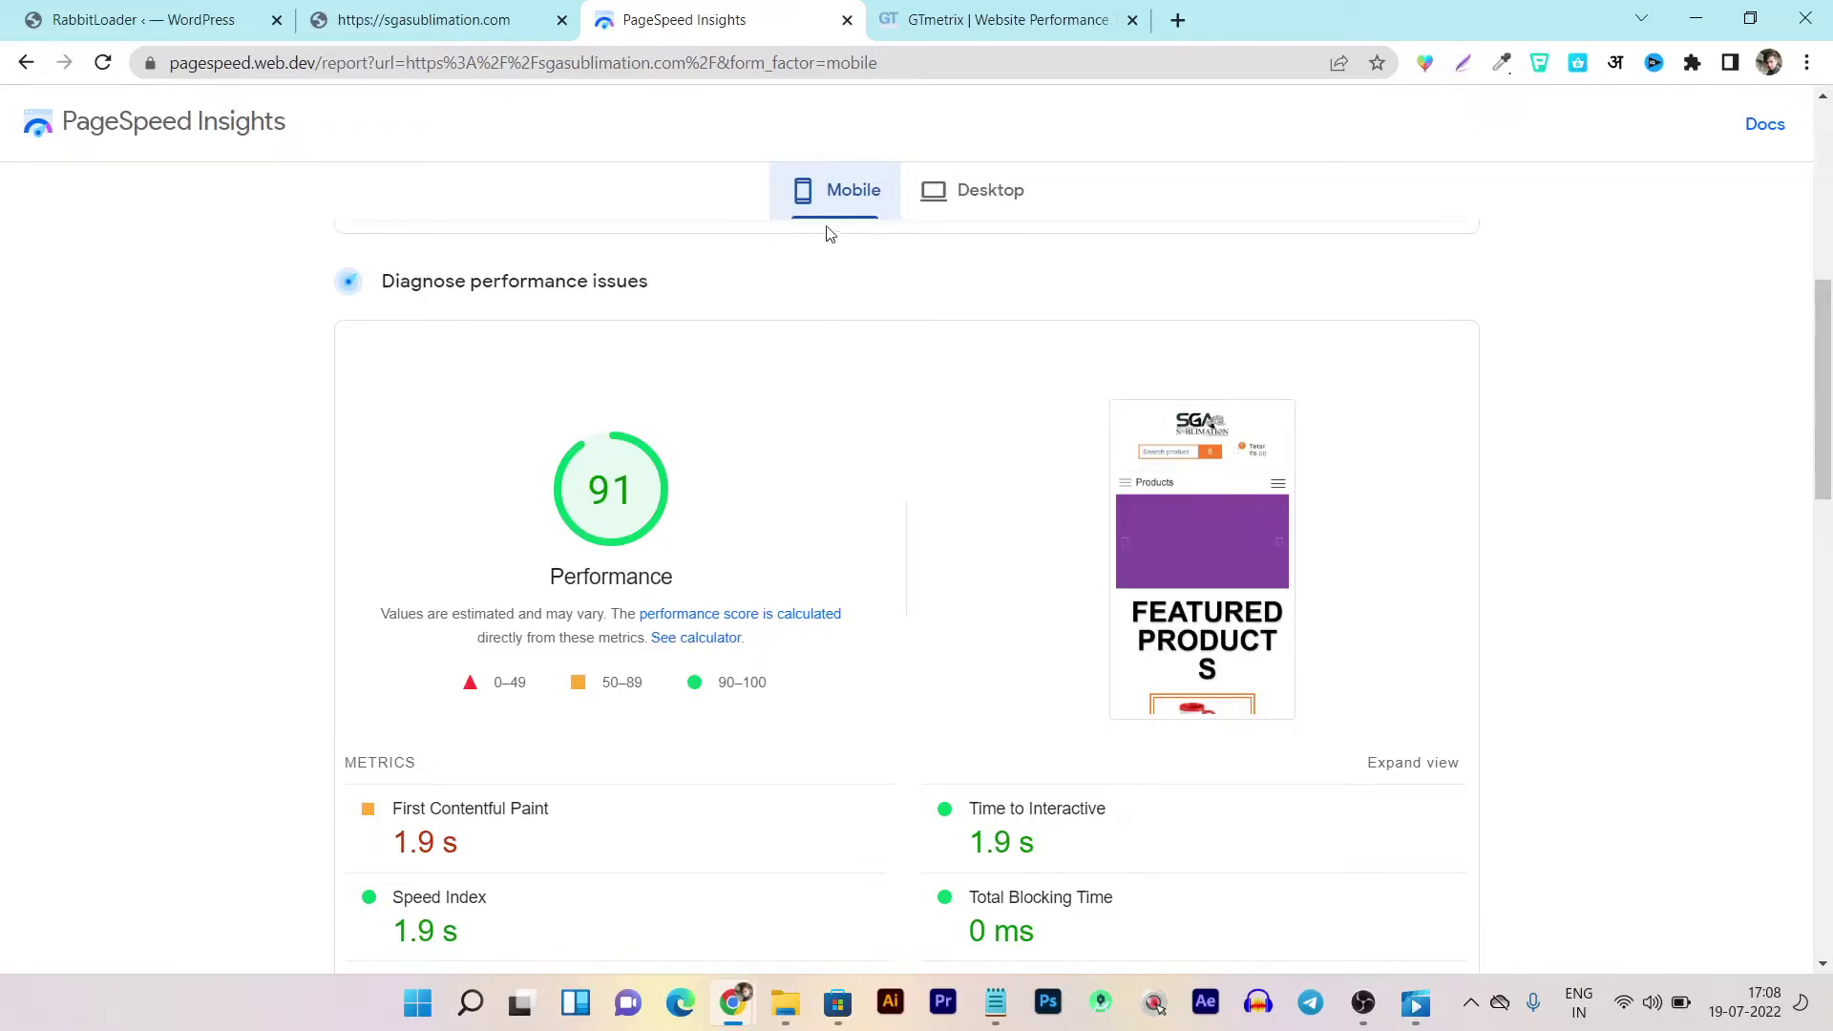
scroll(914, 283, "up", 6)
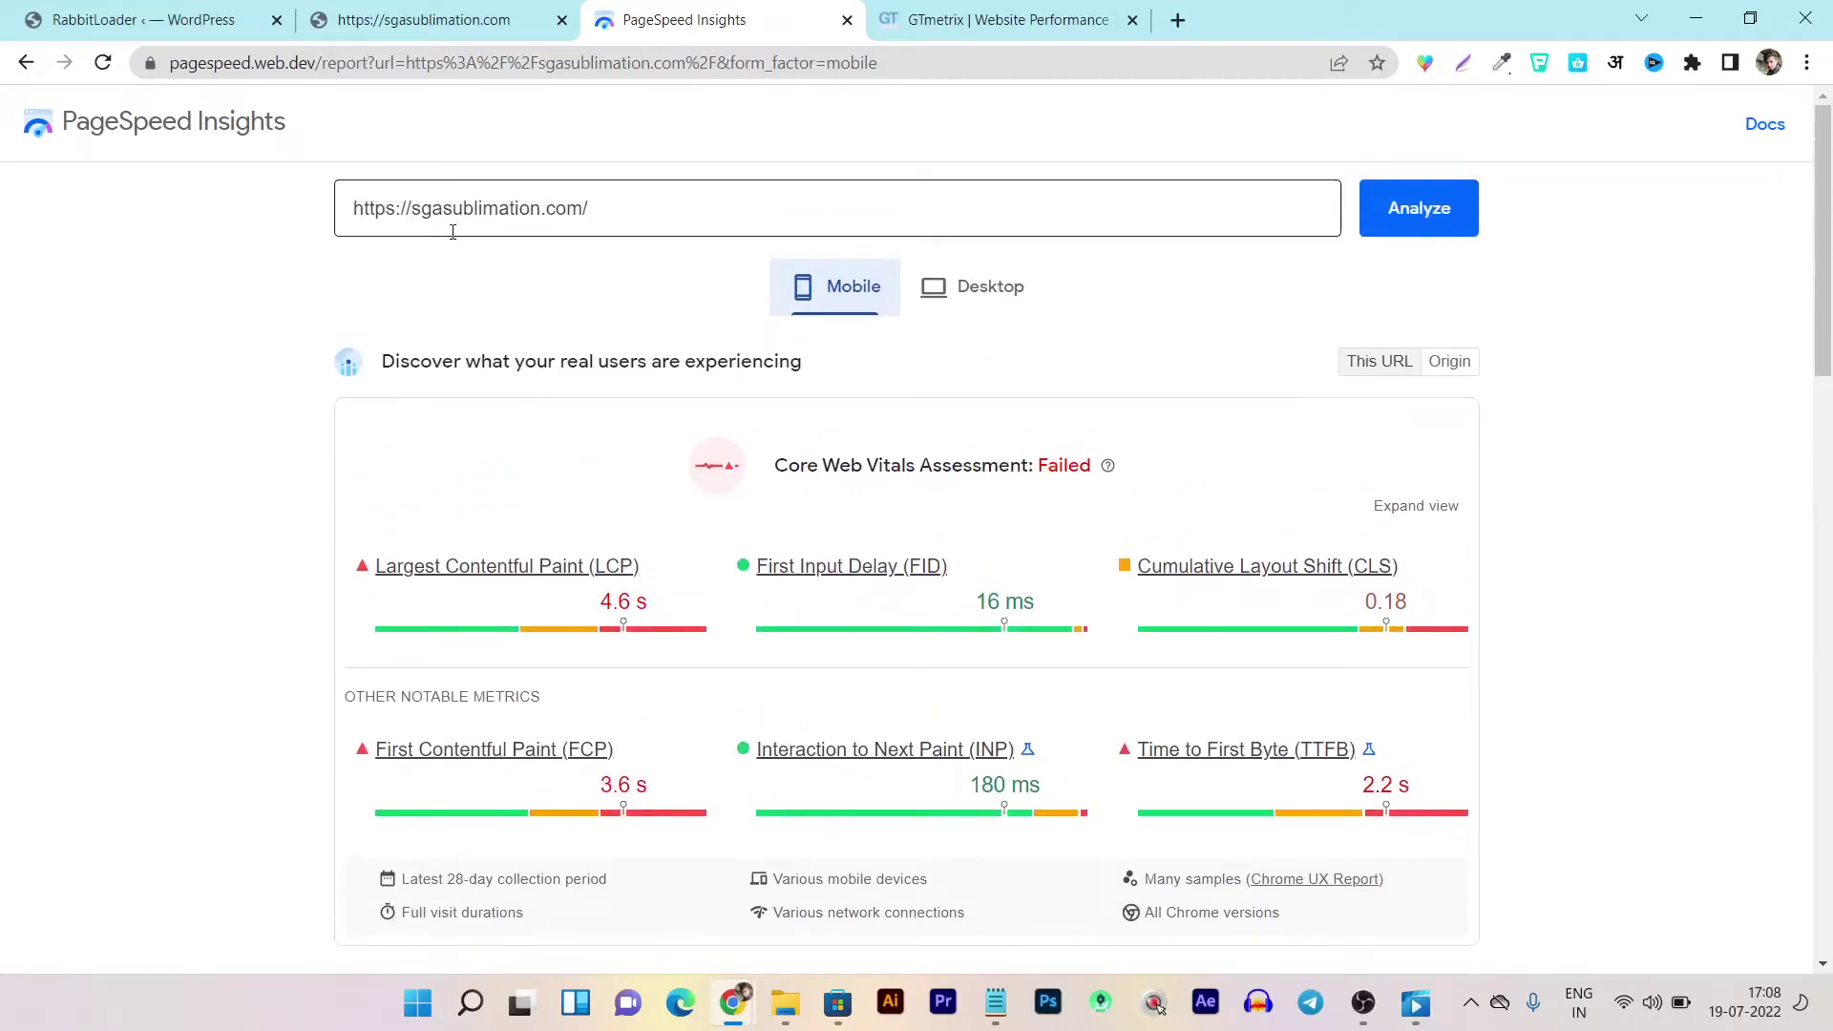
scroll(597, 422, "down", 9)
scroll(598, 421, "up", 3)
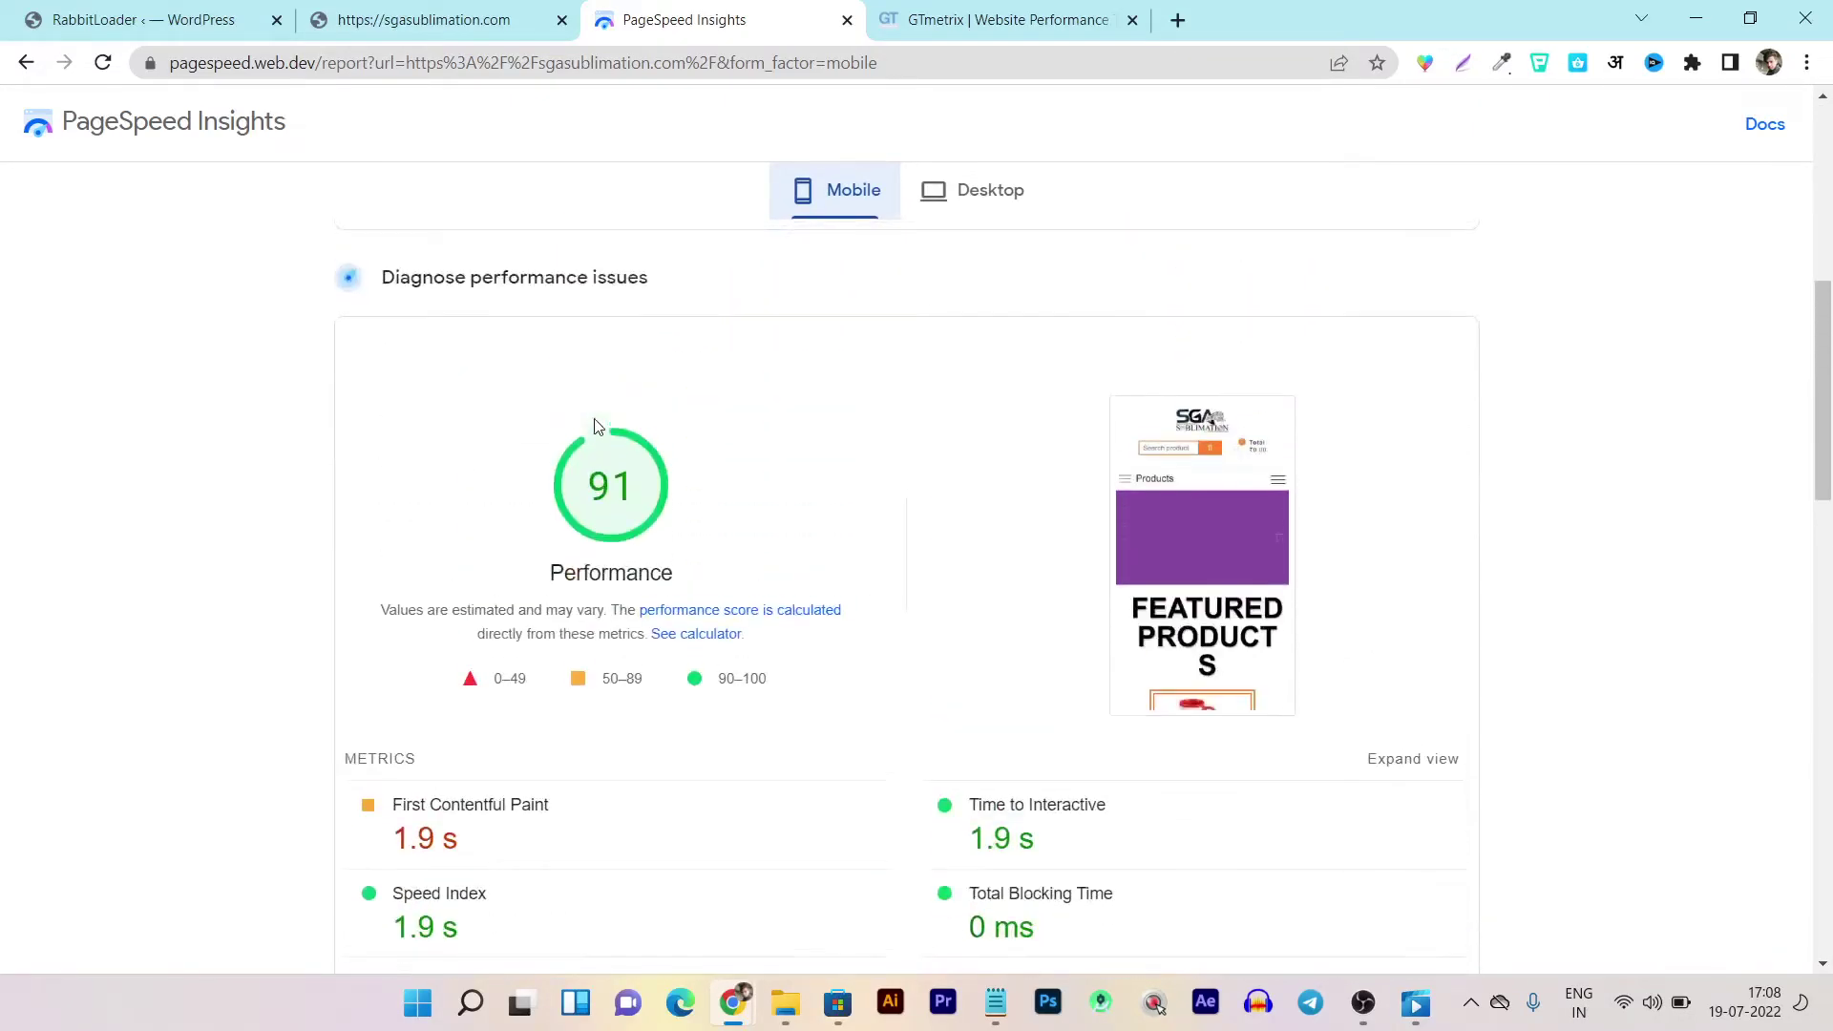
scroll(601, 571, "down", 1)
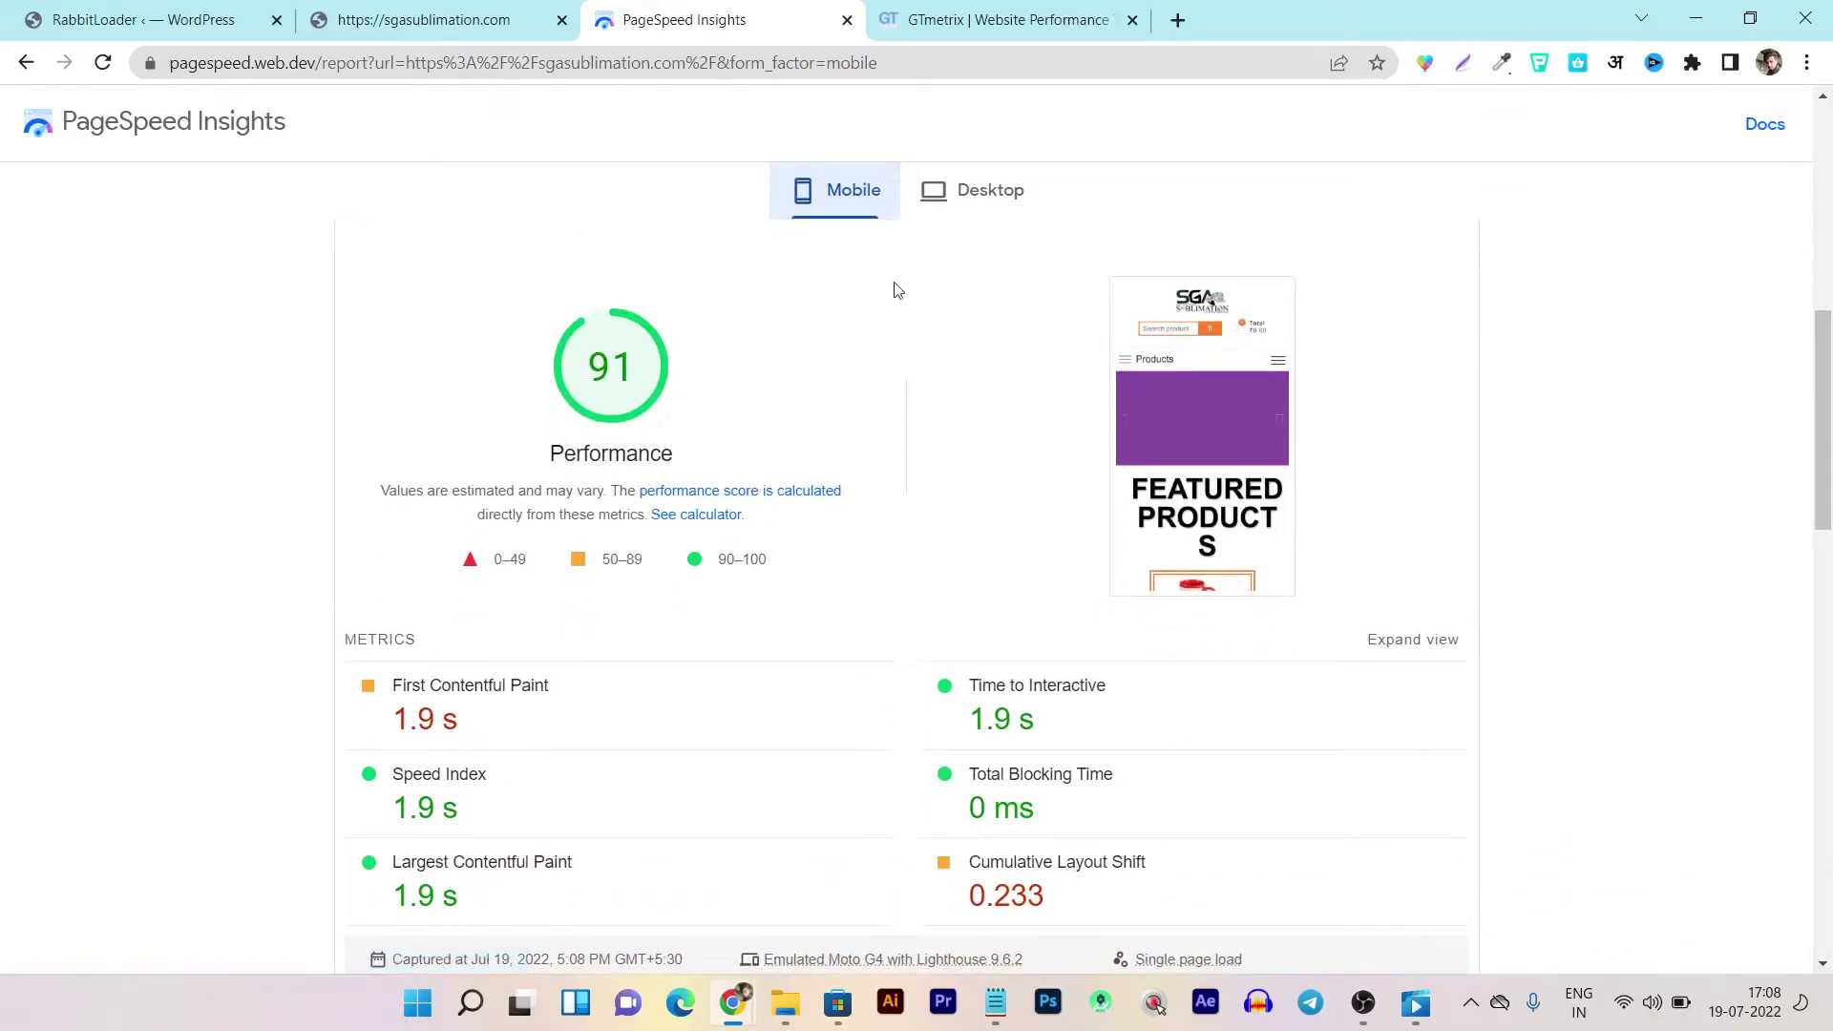
Review the desktop PageSpeed report's performance score and metrics
left_click(970, 190)
scroll(777, 397, "down", 7)
scroll(601, 528, "up", 6)
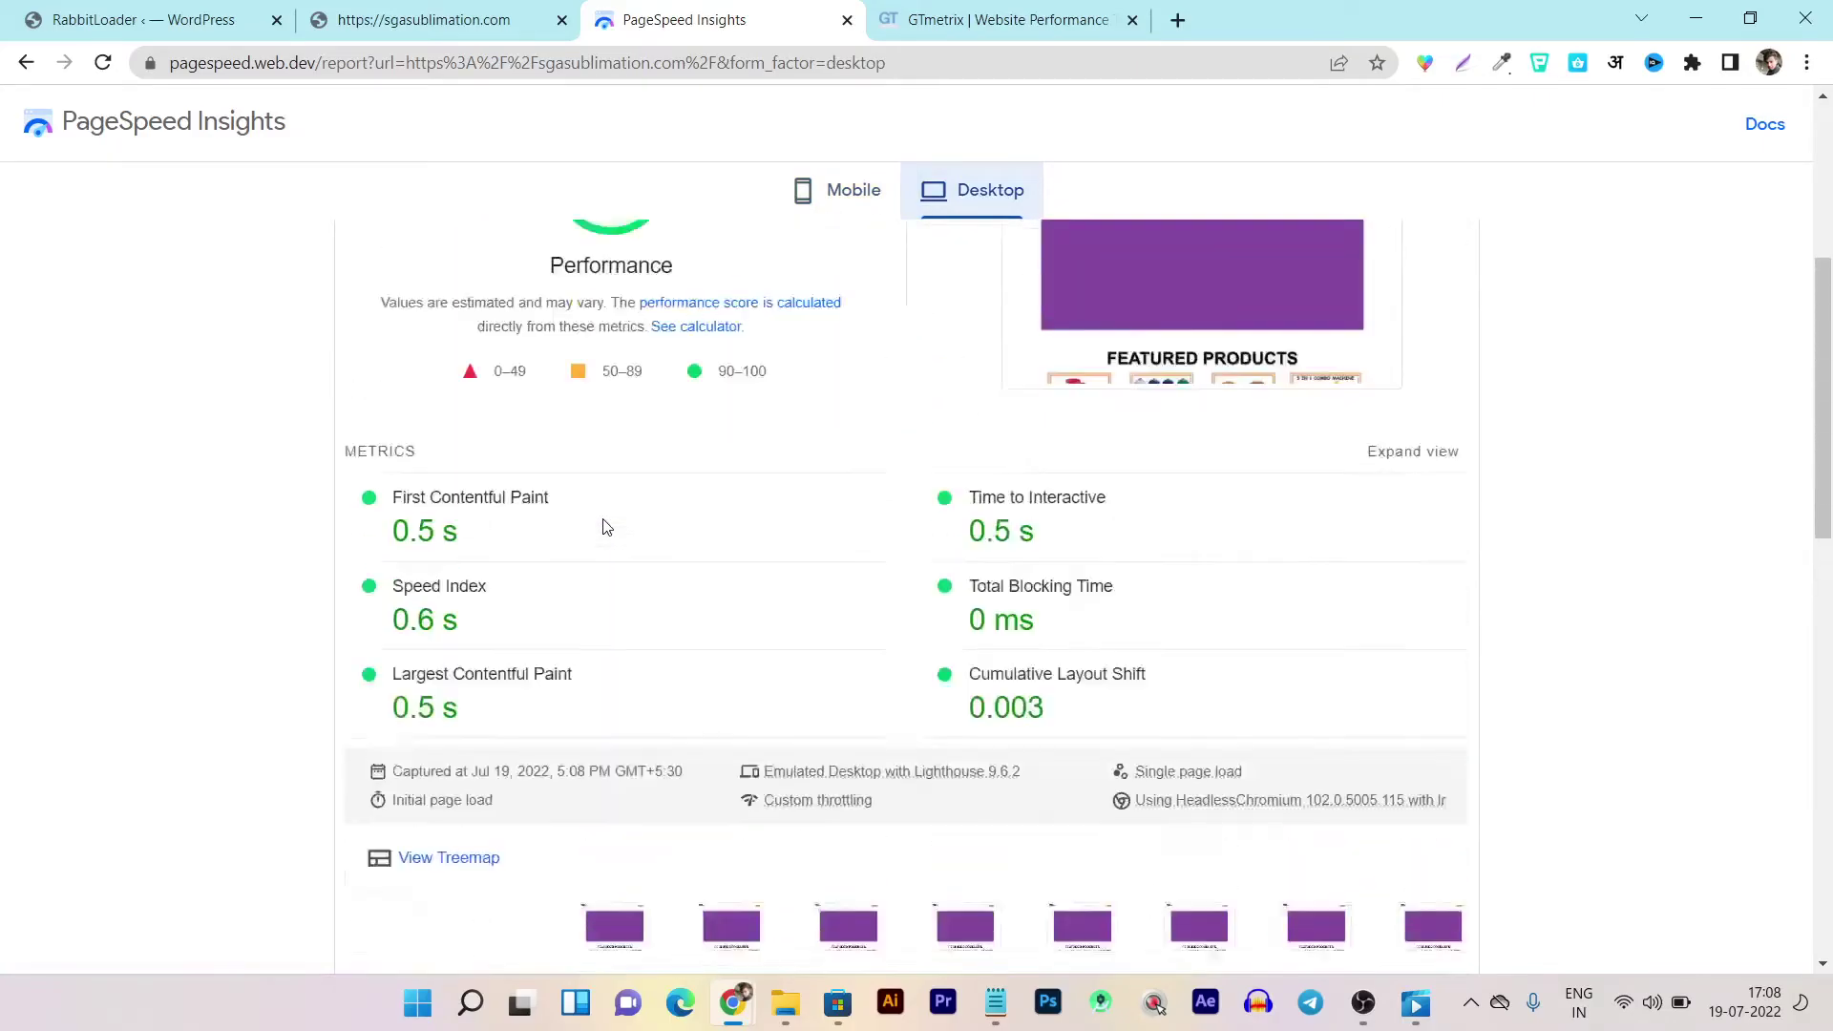
scroll(603, 527, "up", 2)
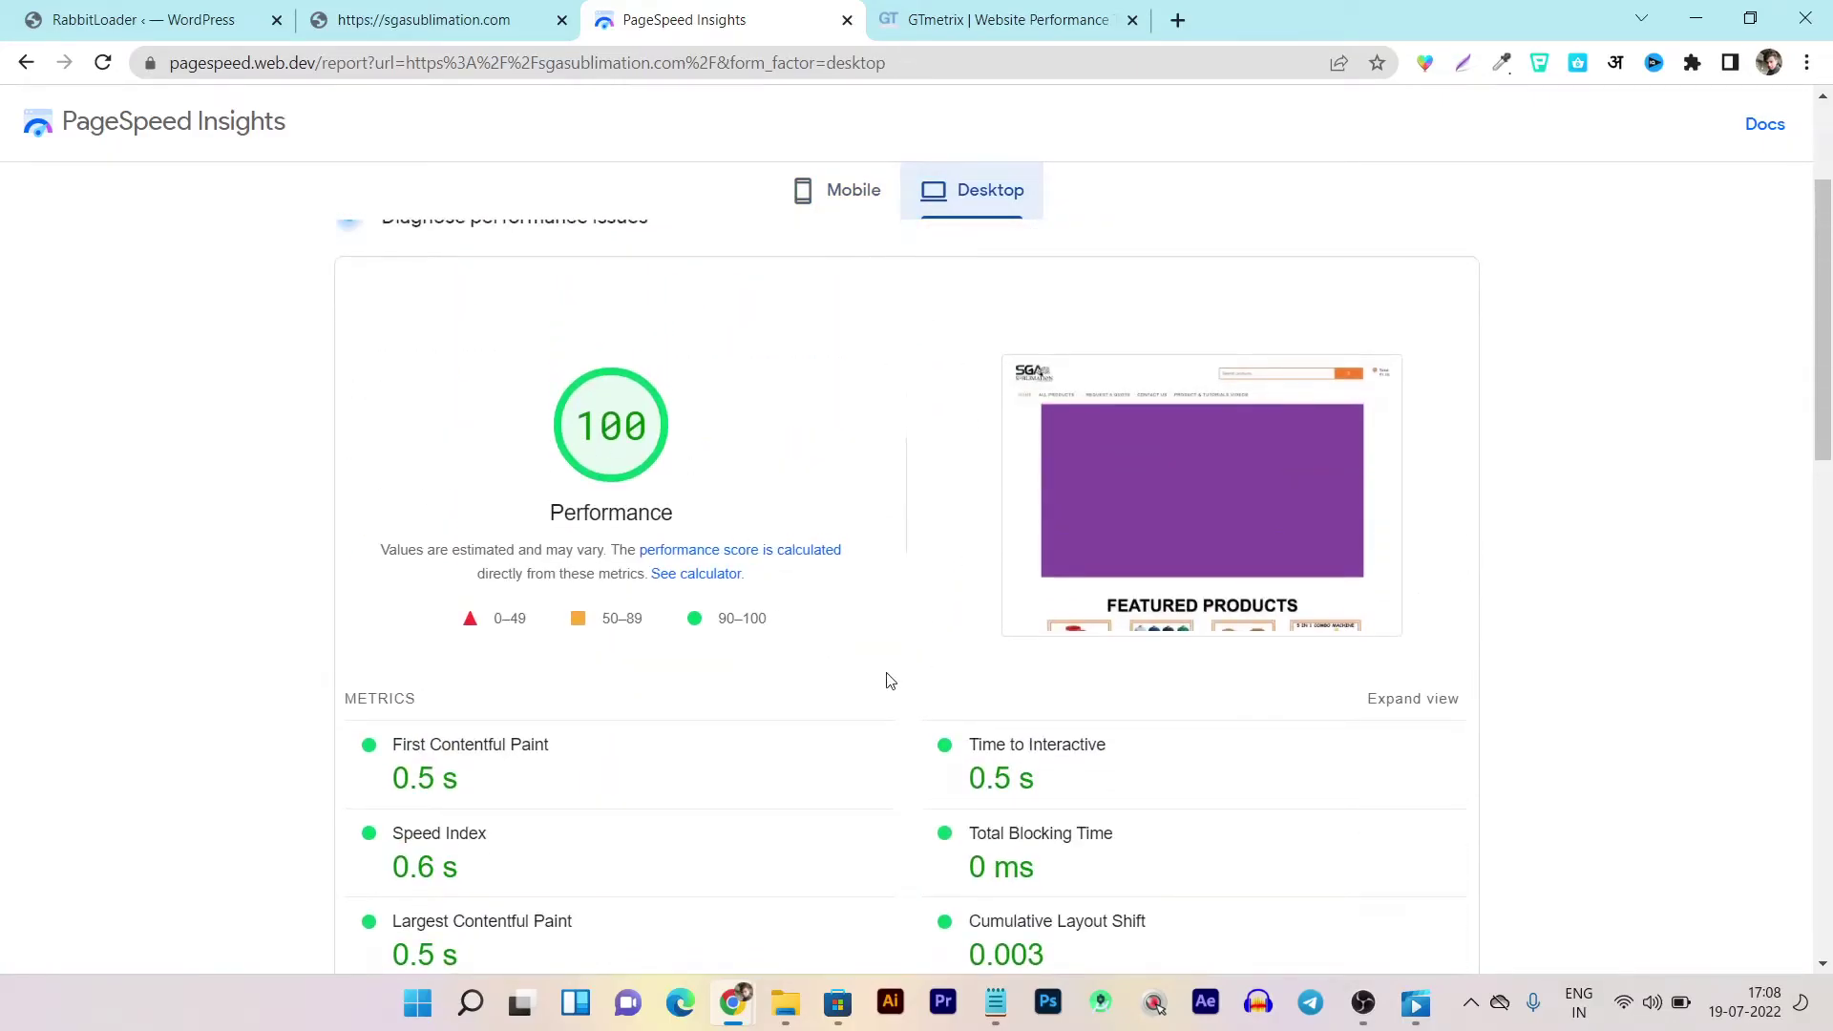
scroll(889, 679, "down", 2)
scroll(891, 695, "up", 2)
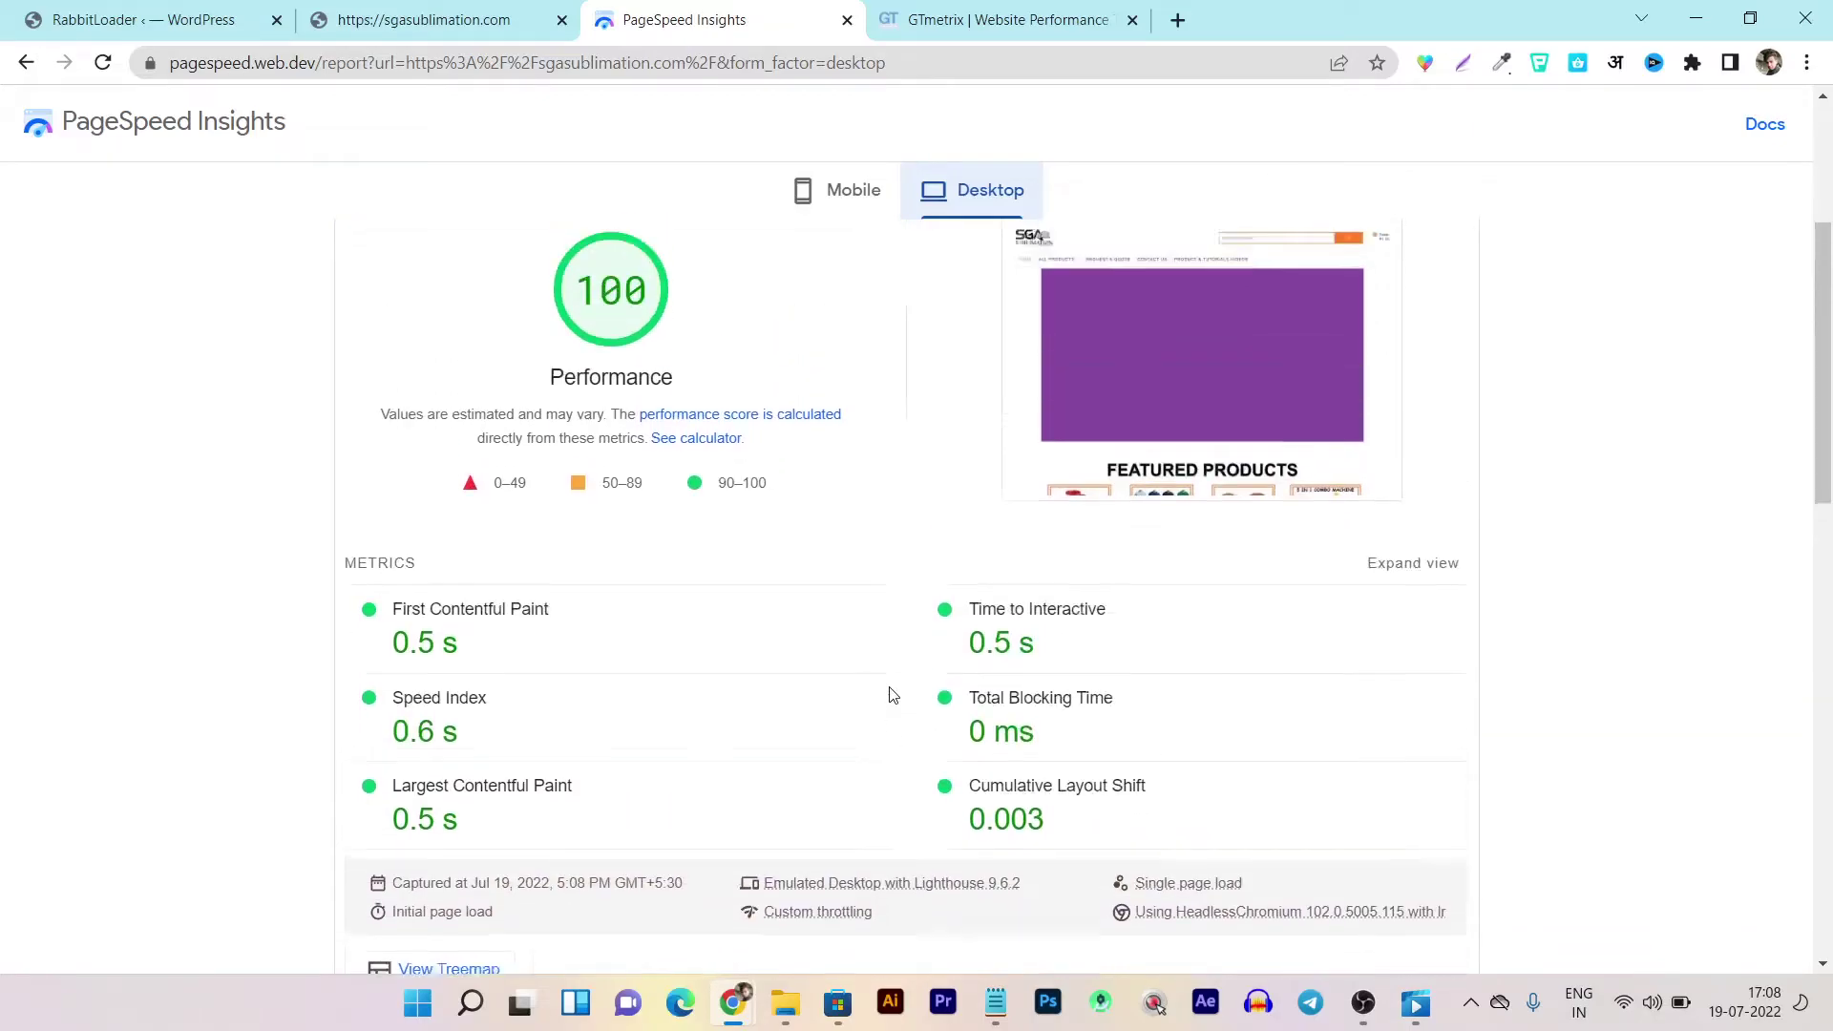
Compare the new desktop and mobile PageSpeed scores with the earlier ones noted in Notepad
left_click(994, 1020)
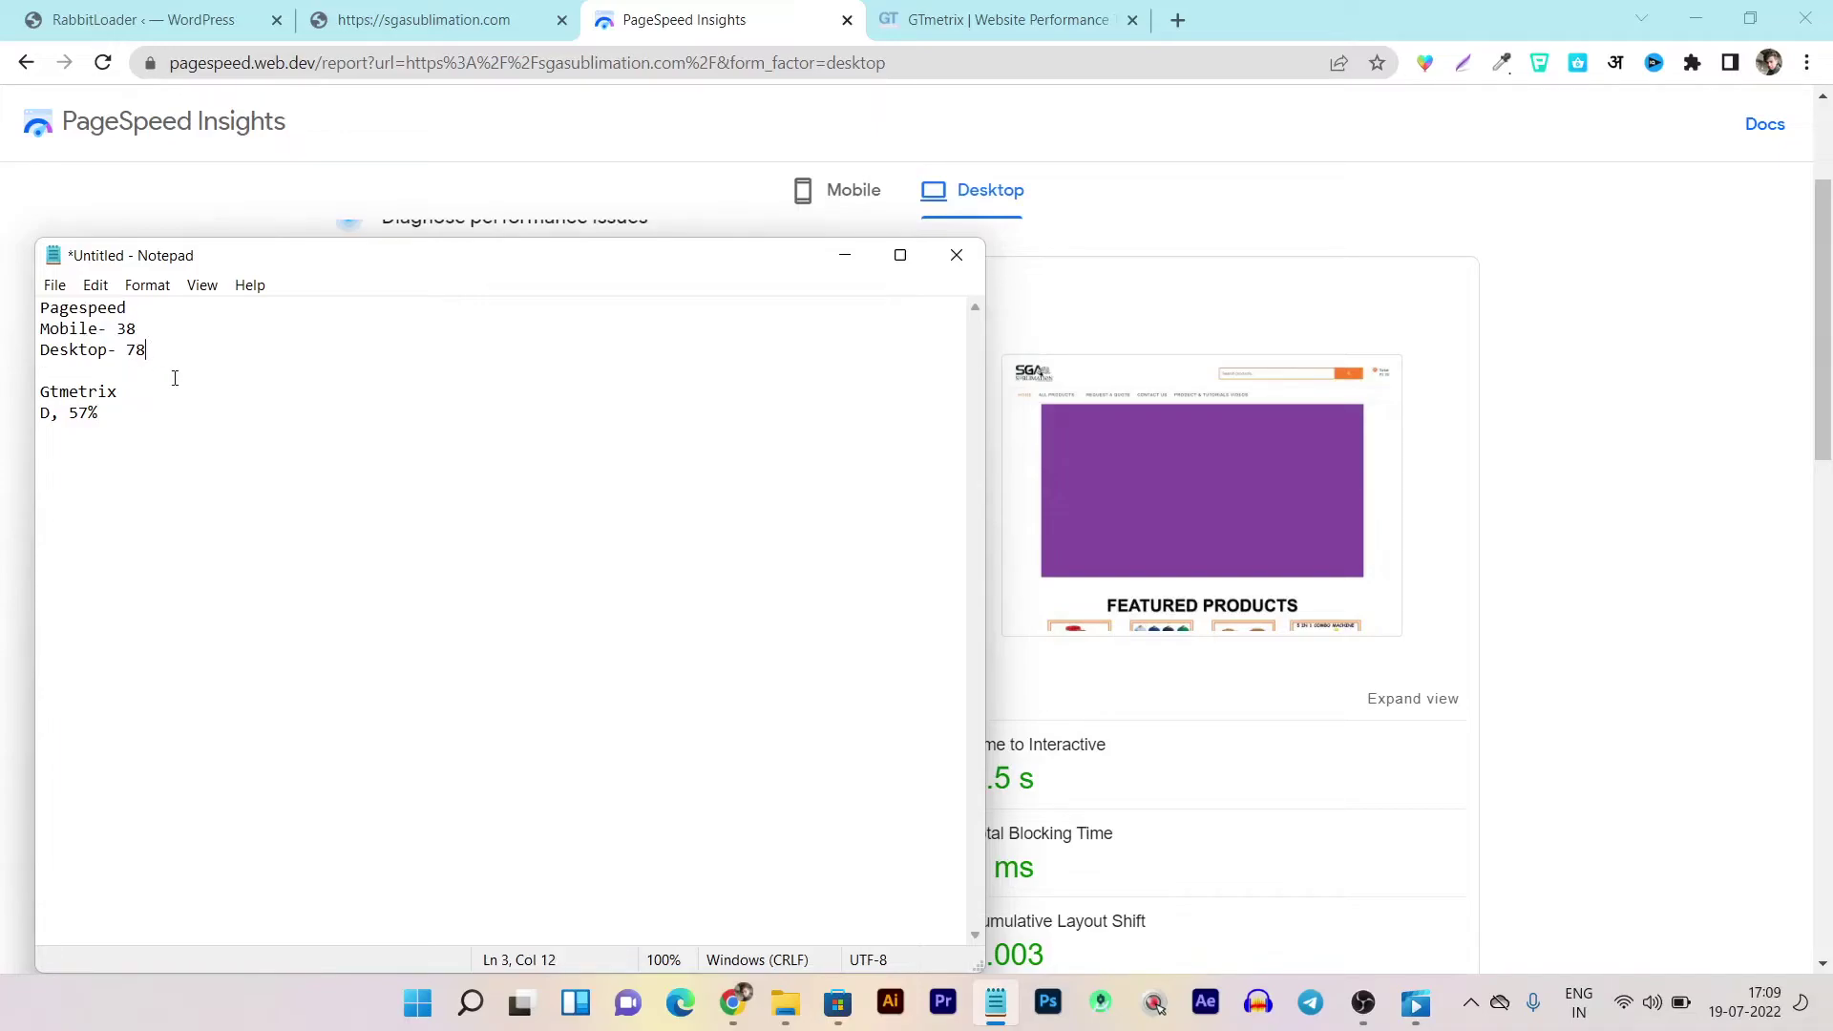
left_click(844, 255)
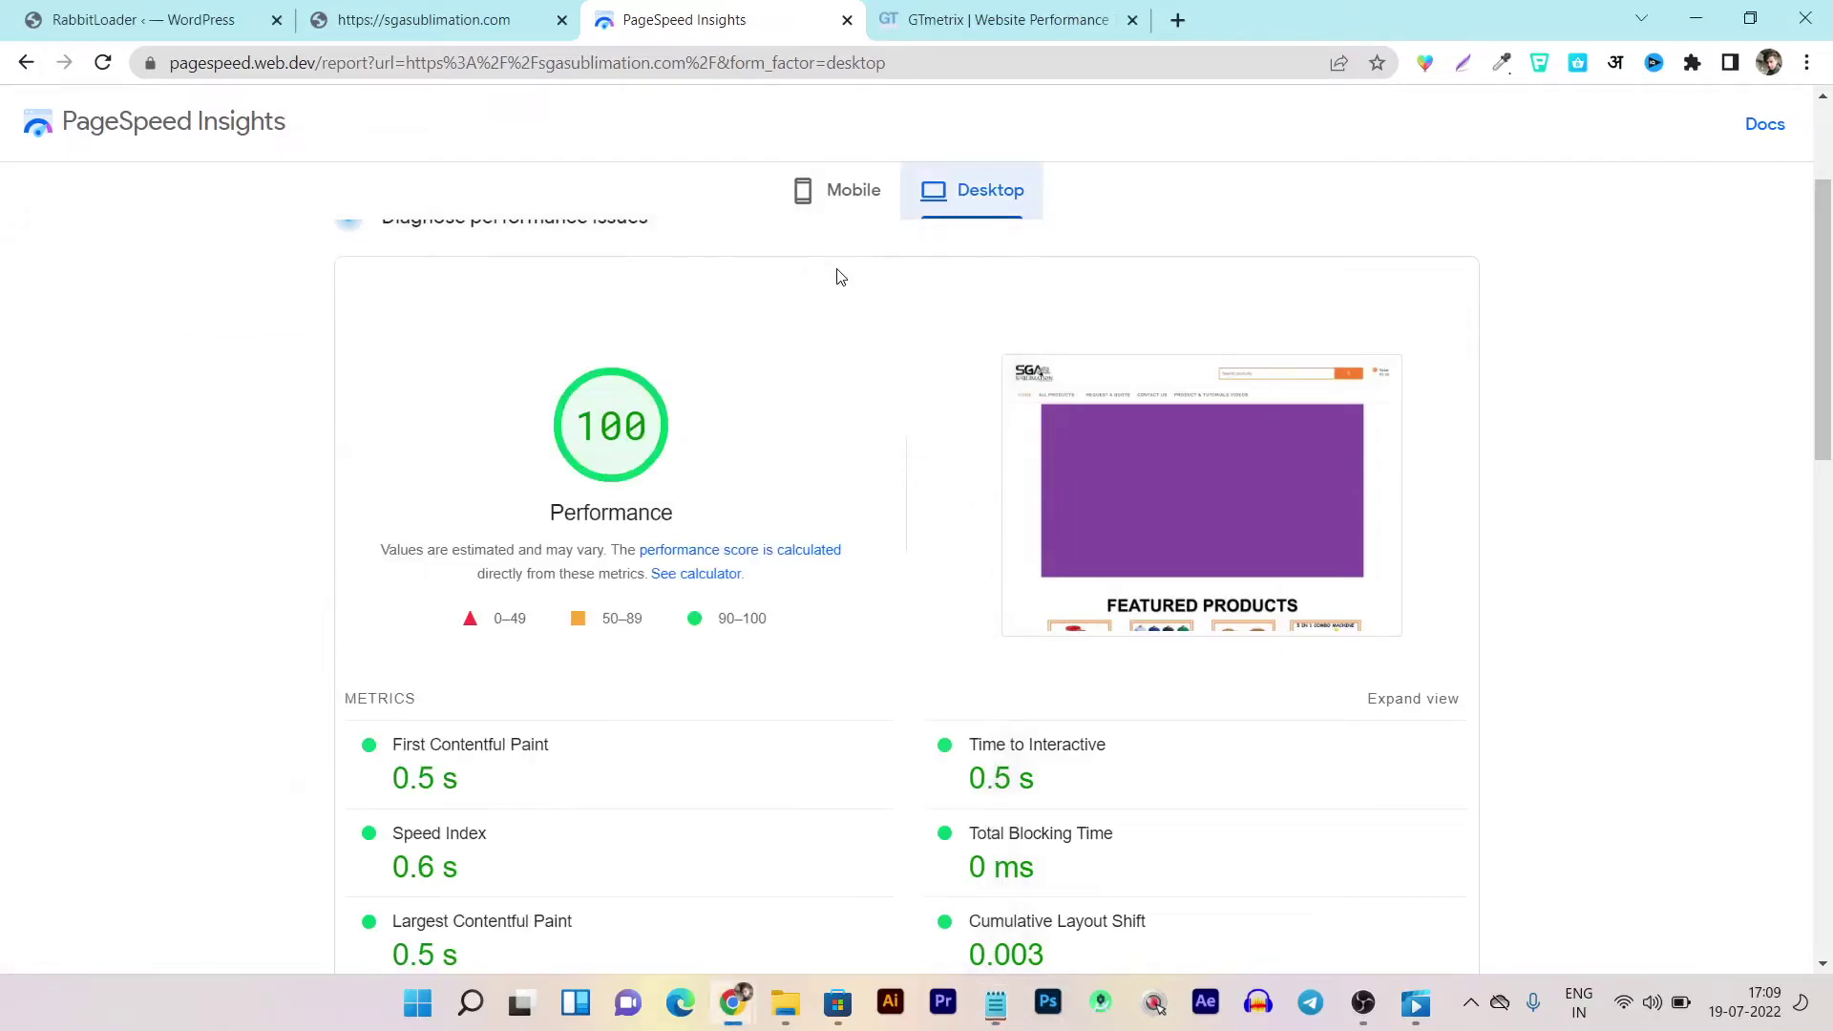
left_click(853, 192)
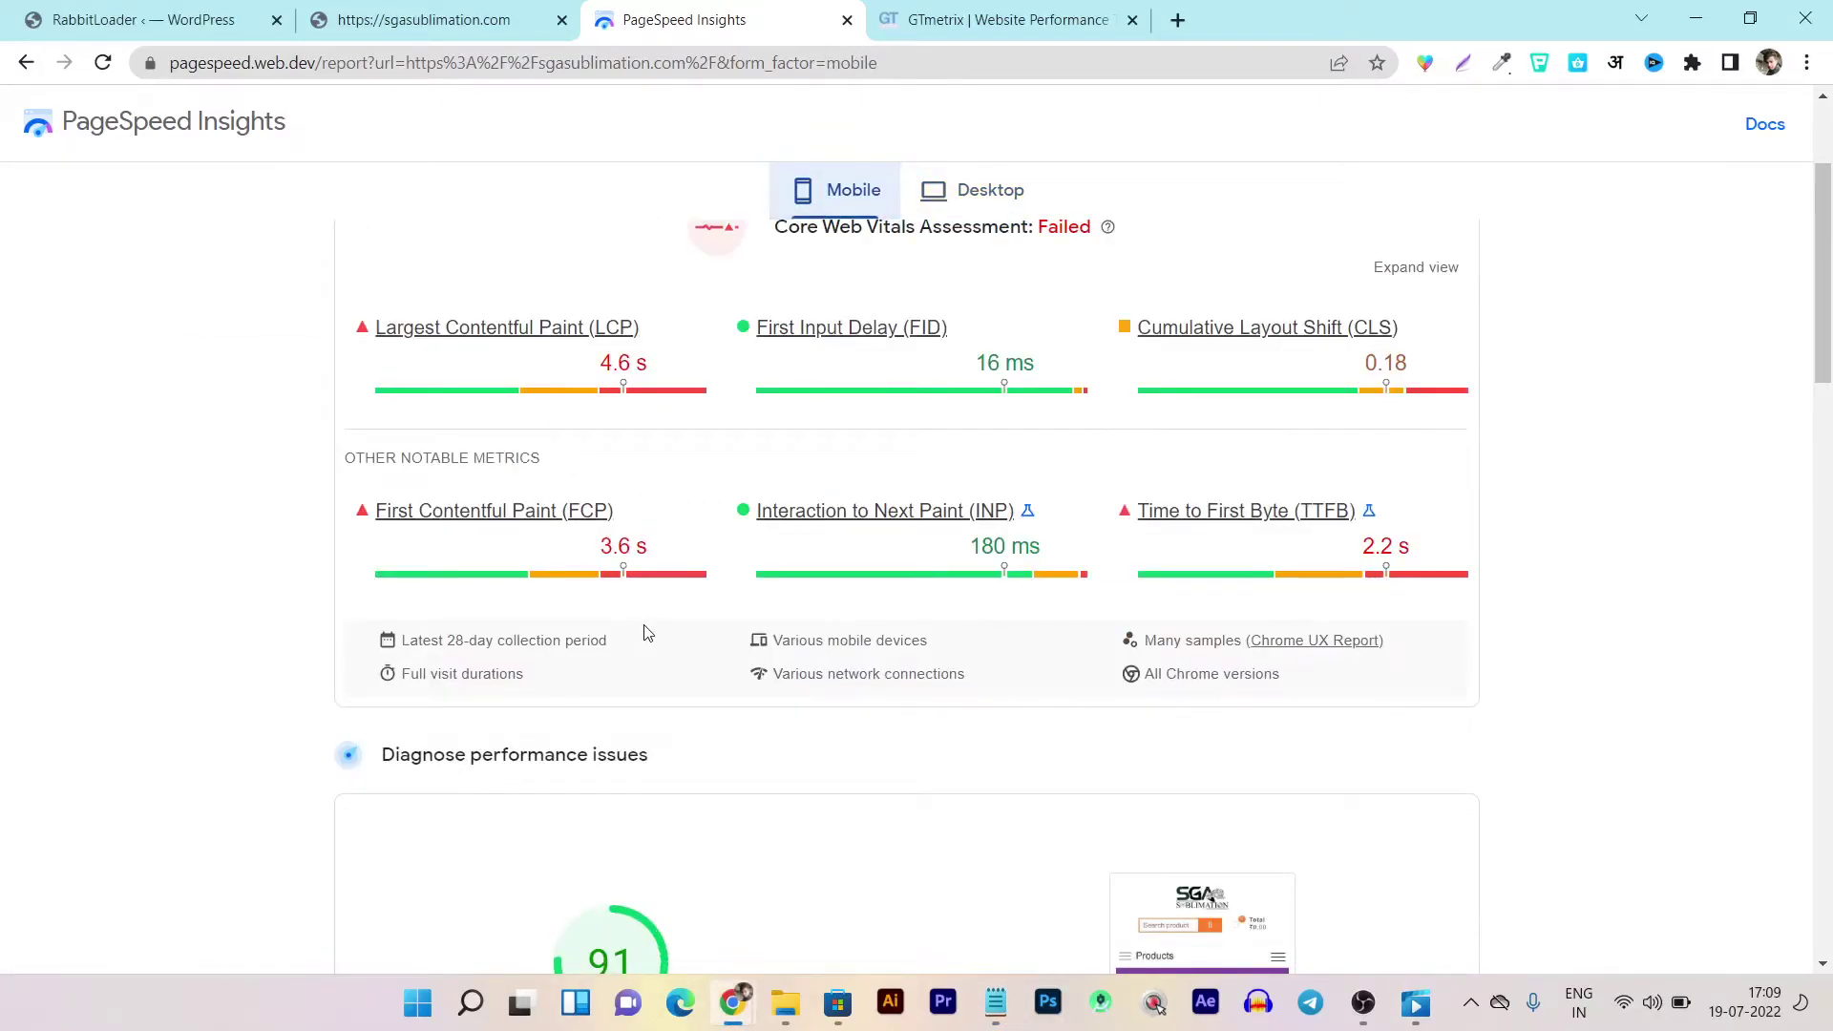
scroll(644, 630, "down", 5)
scroll(644, 650, "up", 4)
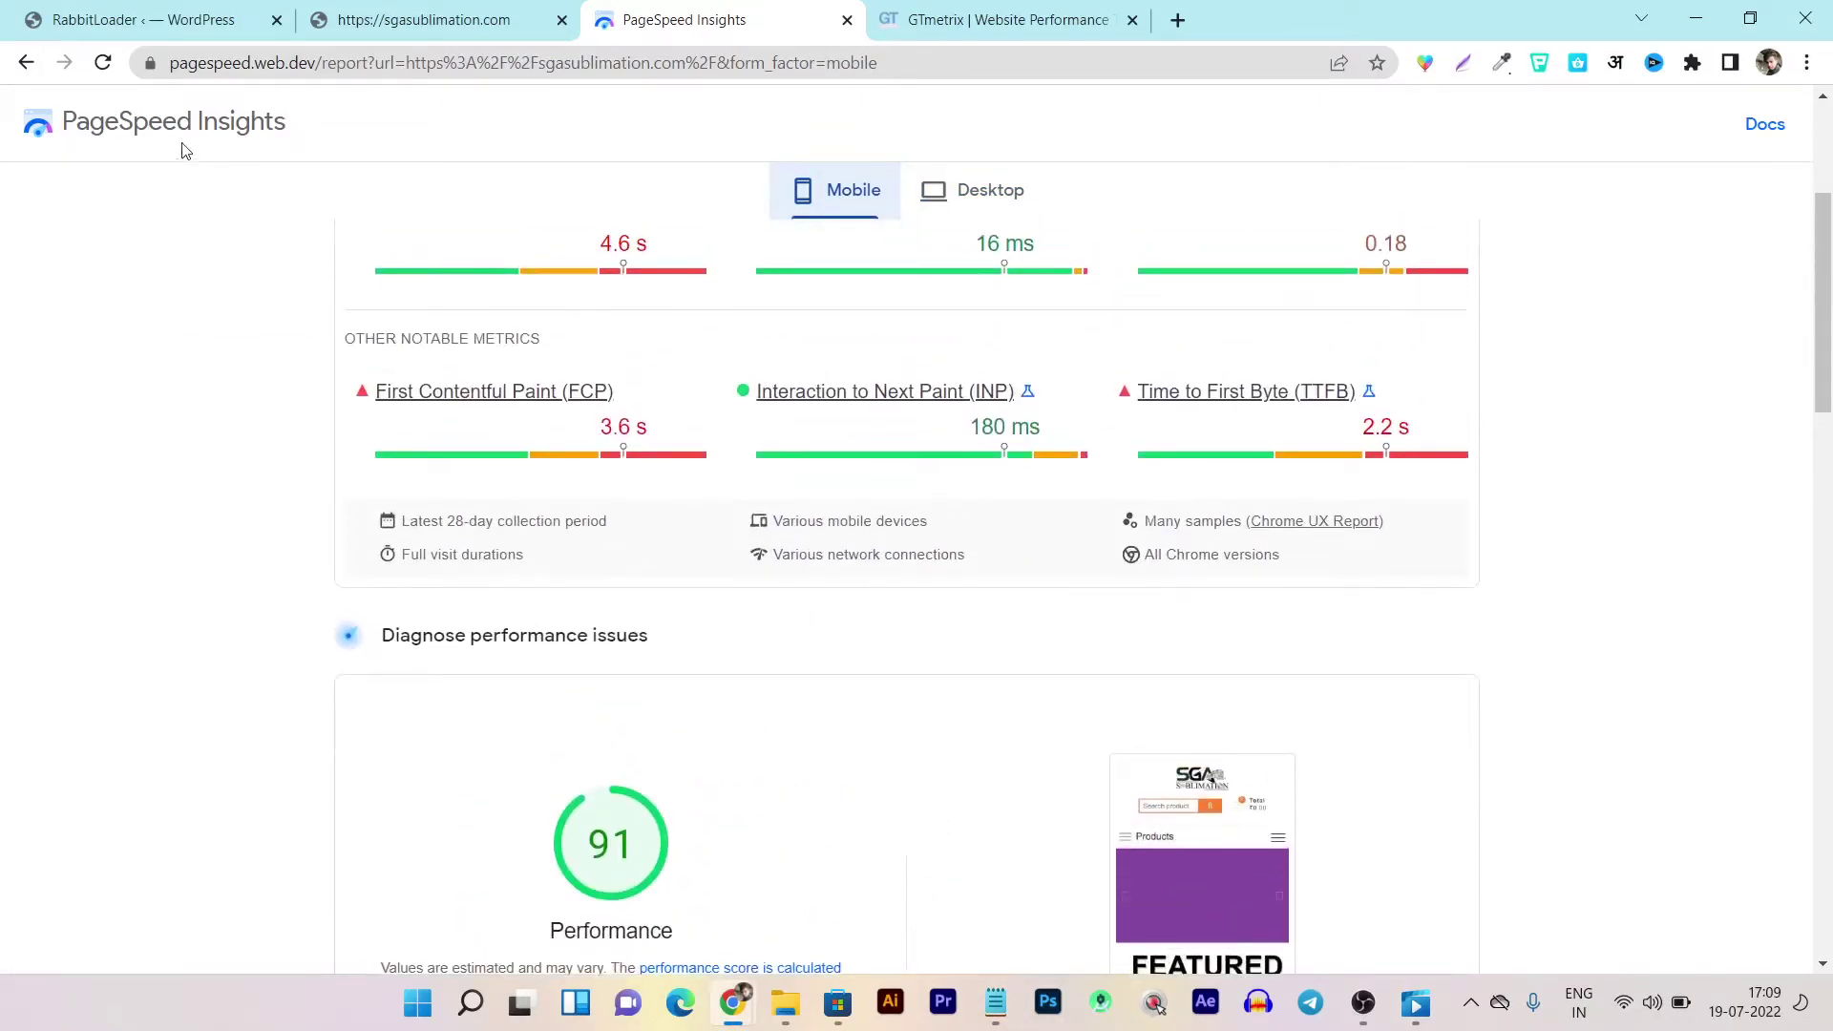
left_click(362, 14)
left_click(998, 19)
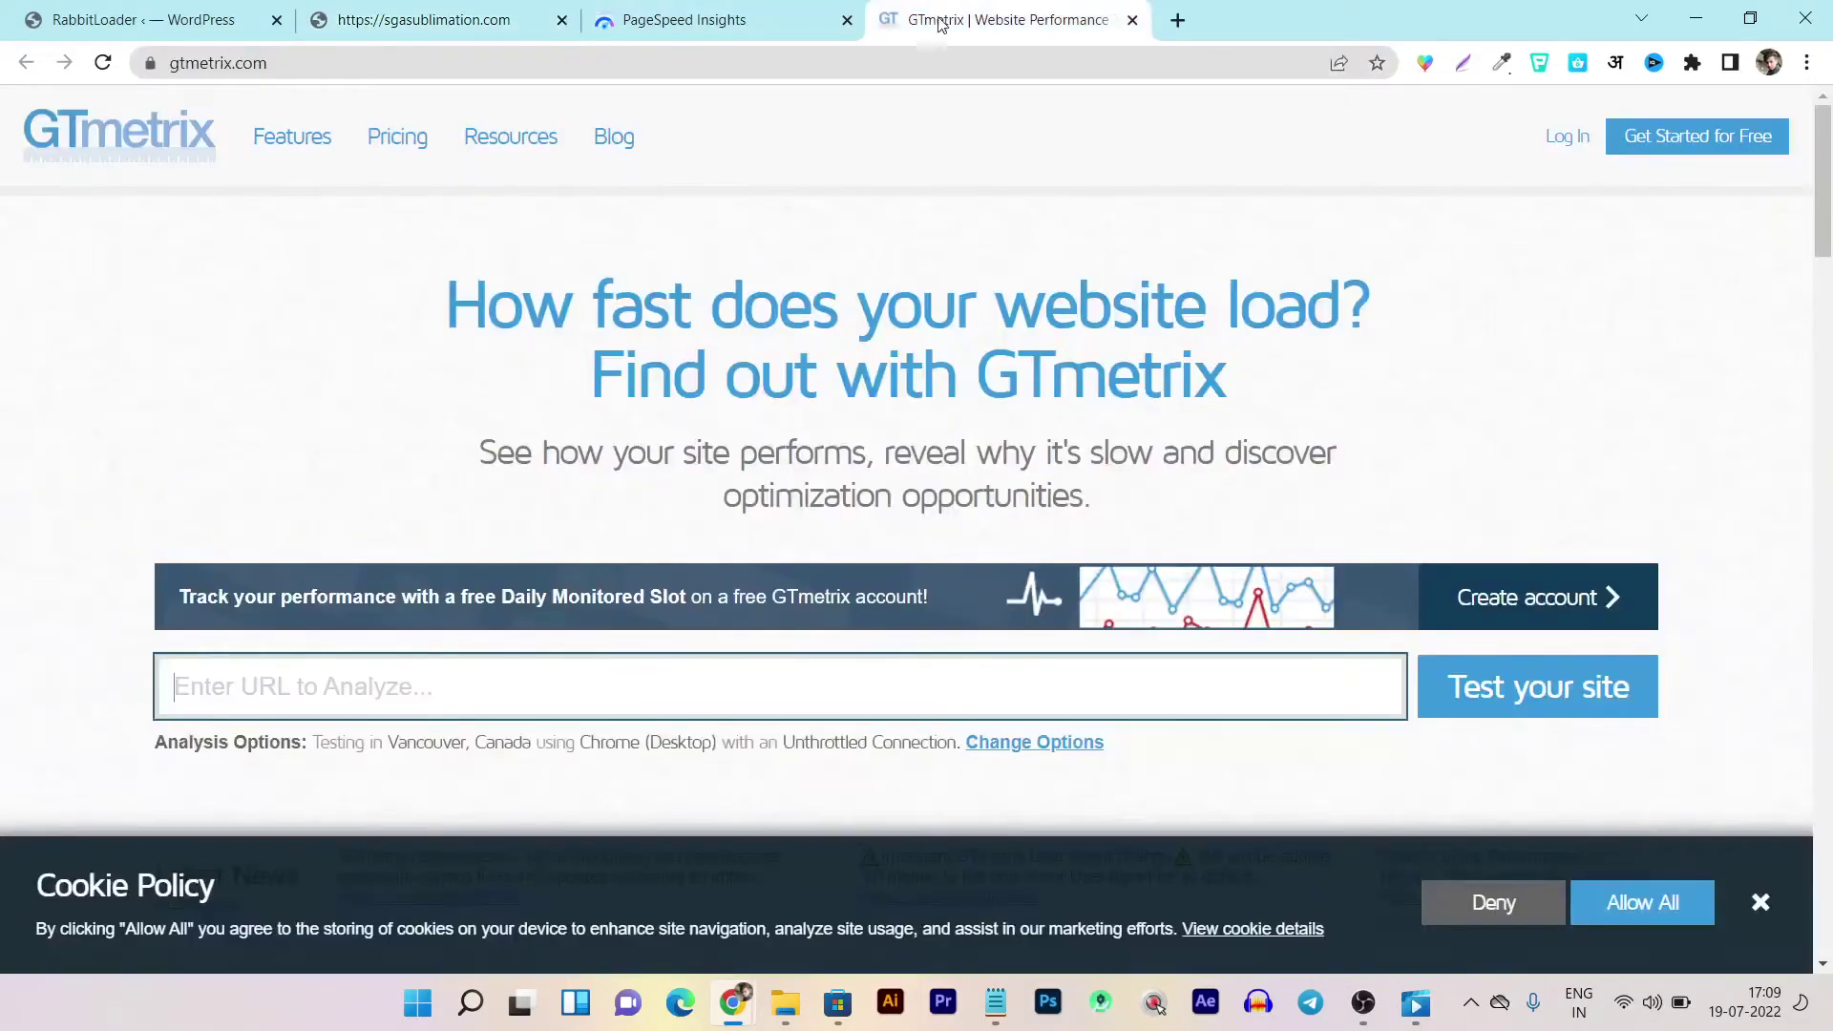
type("https://sgasublimation.com/")
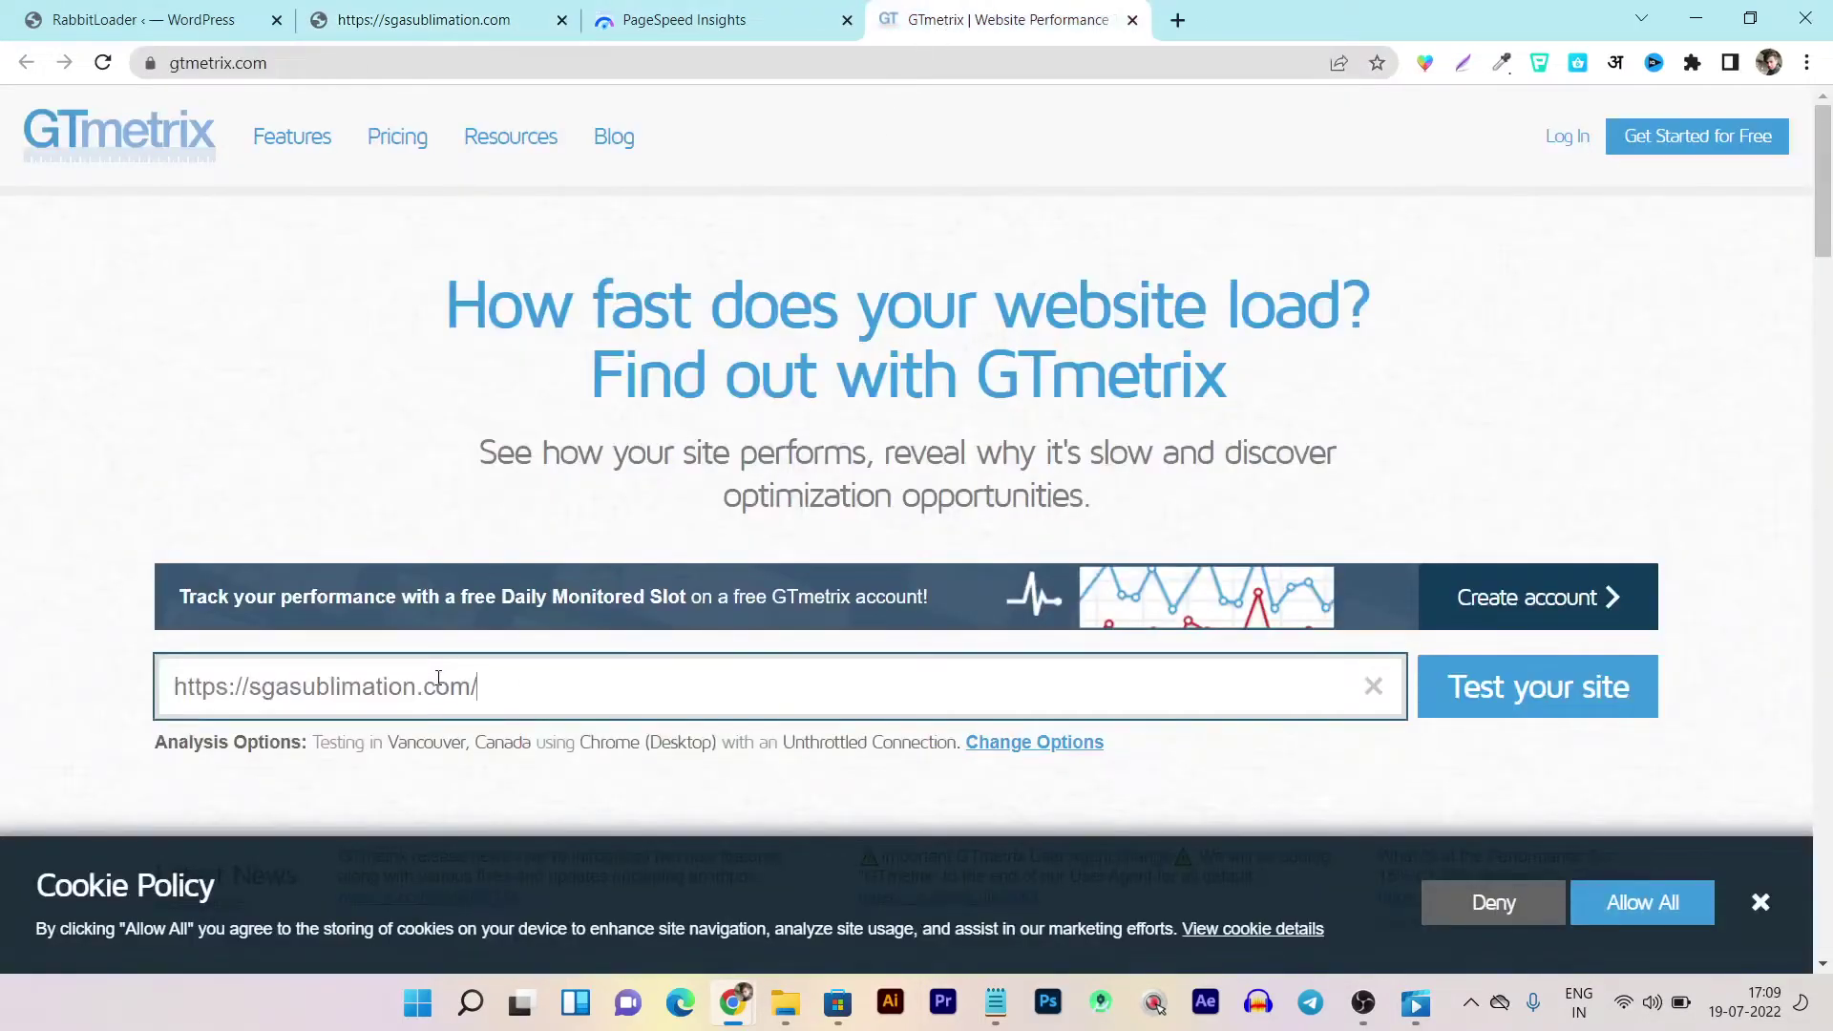
left_click(1534, 686)
scroll(867, 657, "down", 2)
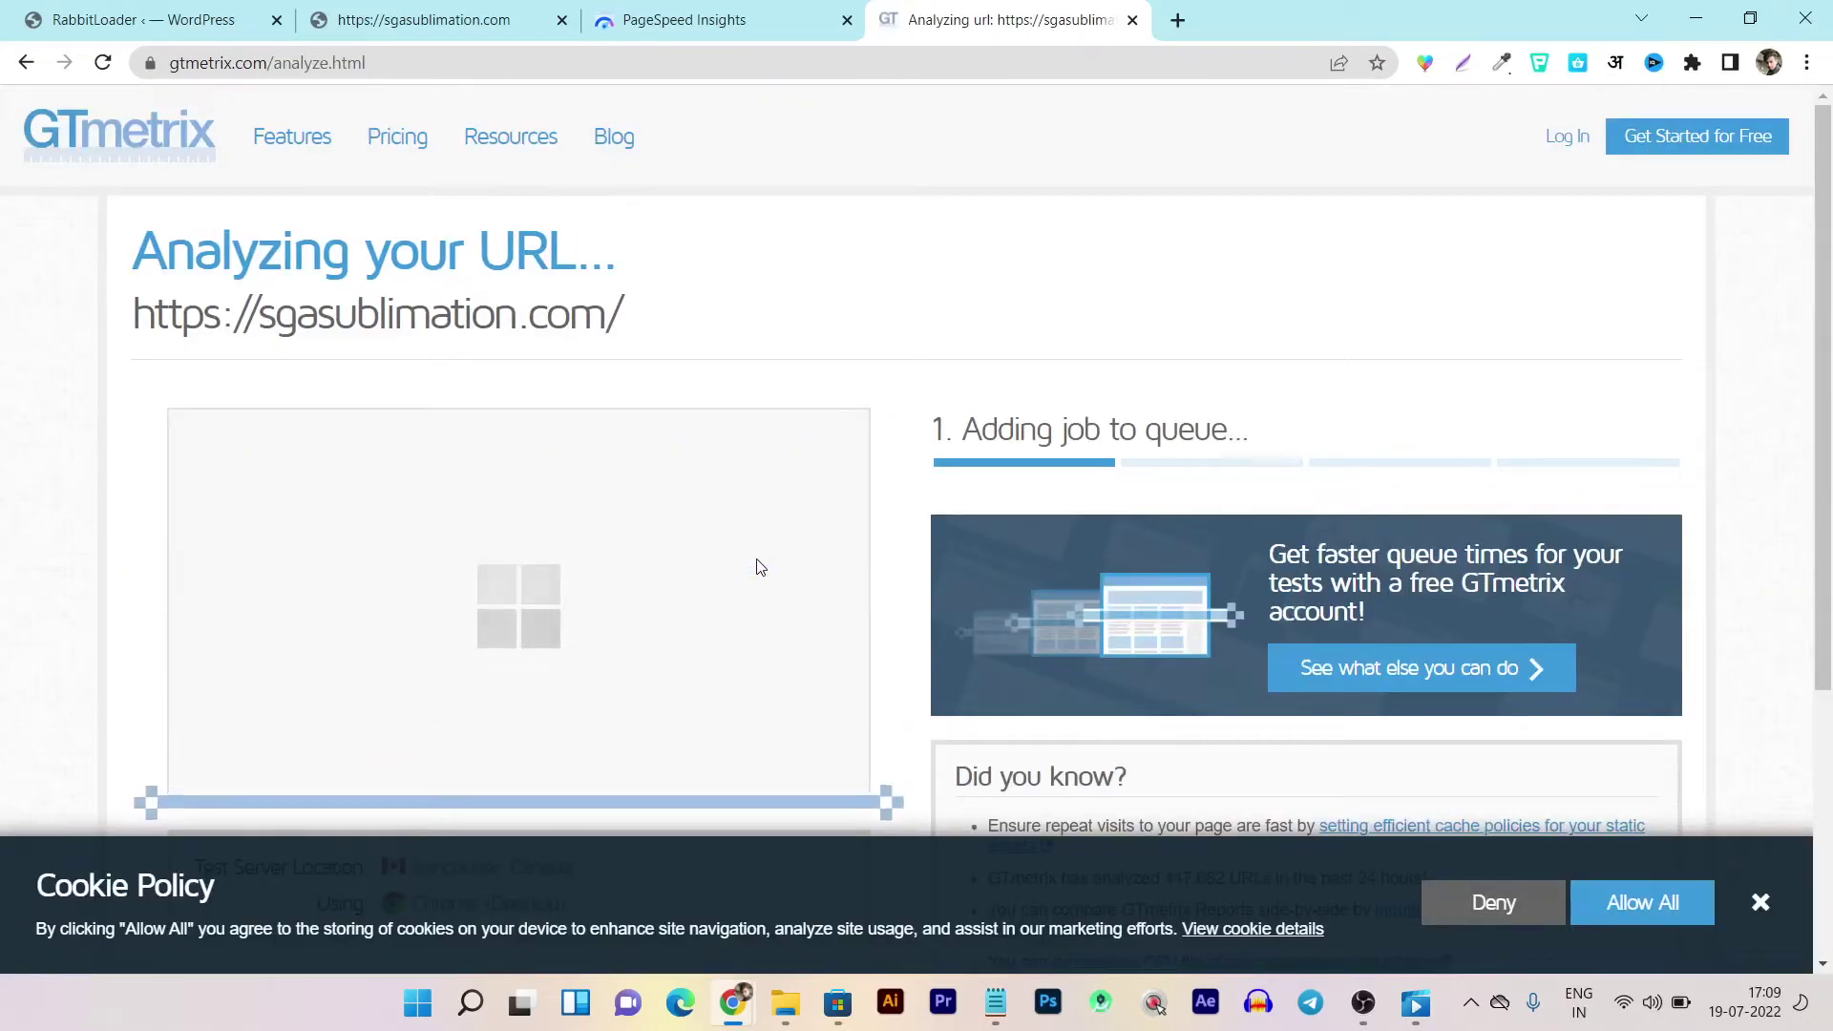
scroll(904, 535, "down", 1)
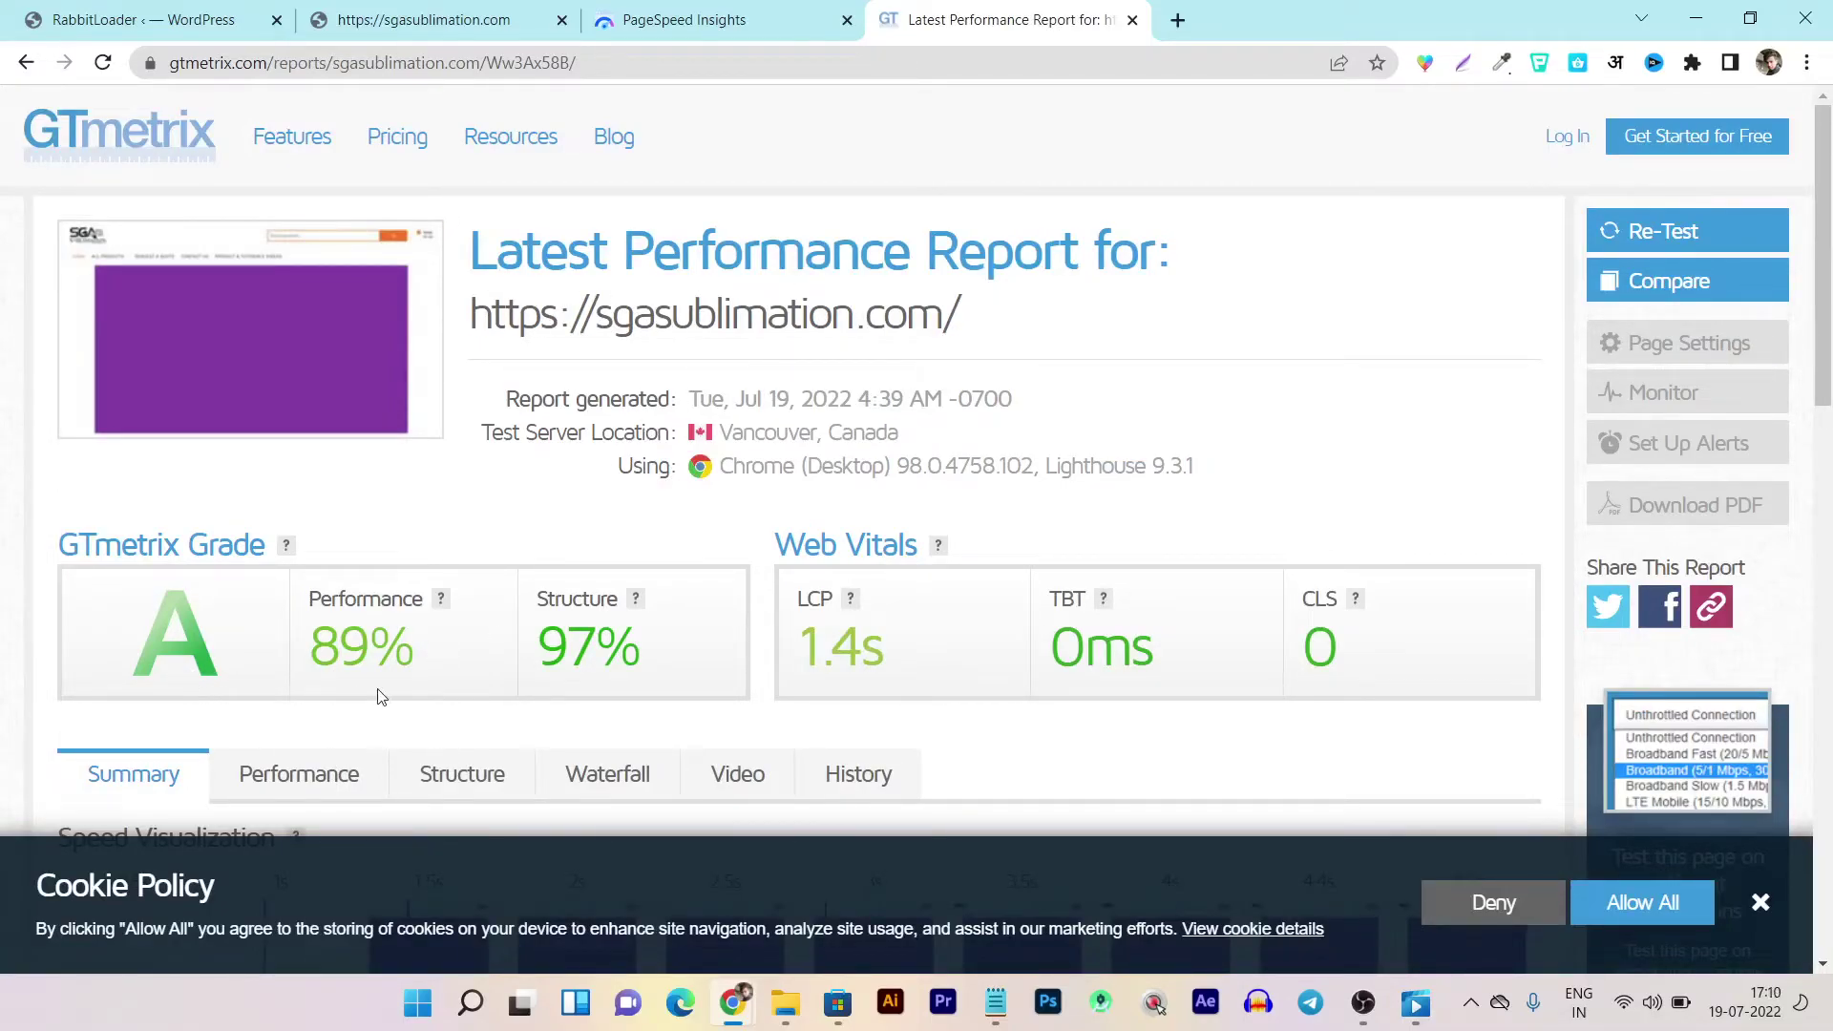
Read the GTmetrix grade, Web Vitals and speed visualization, and compare them with the earlier grade noted in Notepad
scroll(380, 696, "down", 4)
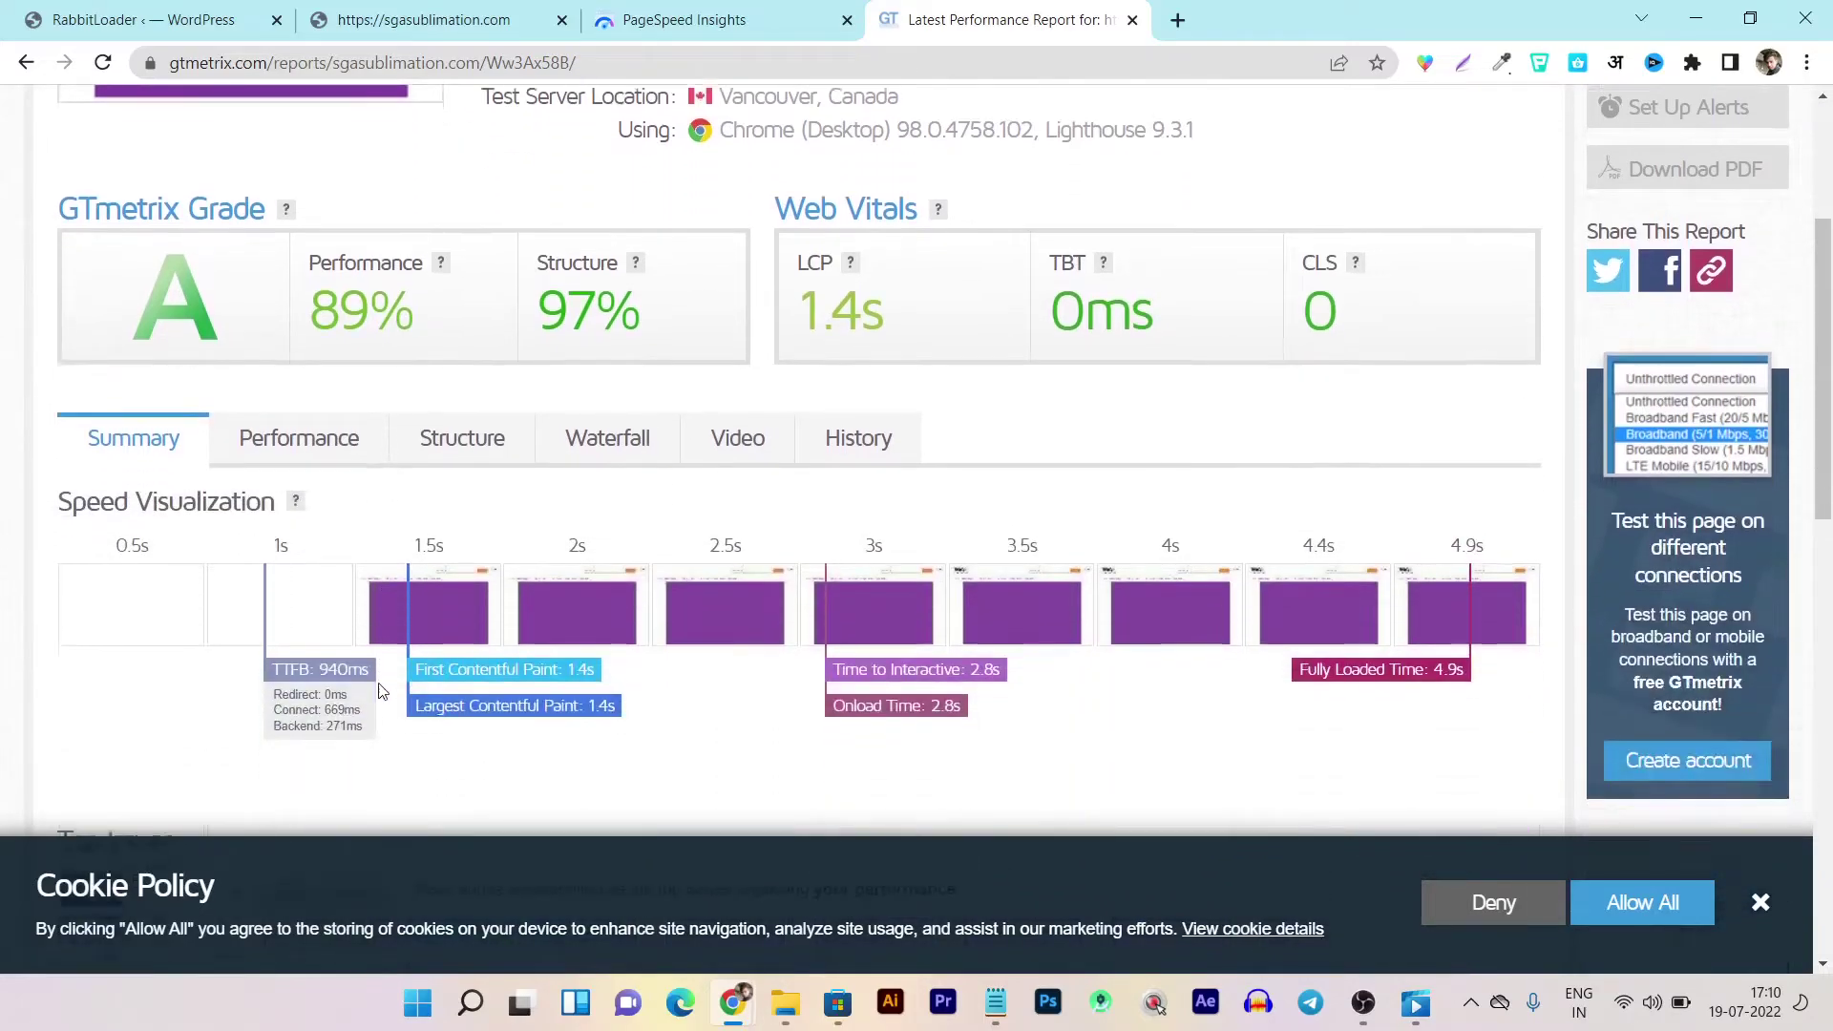
scroll(380, 691, "up", 4)
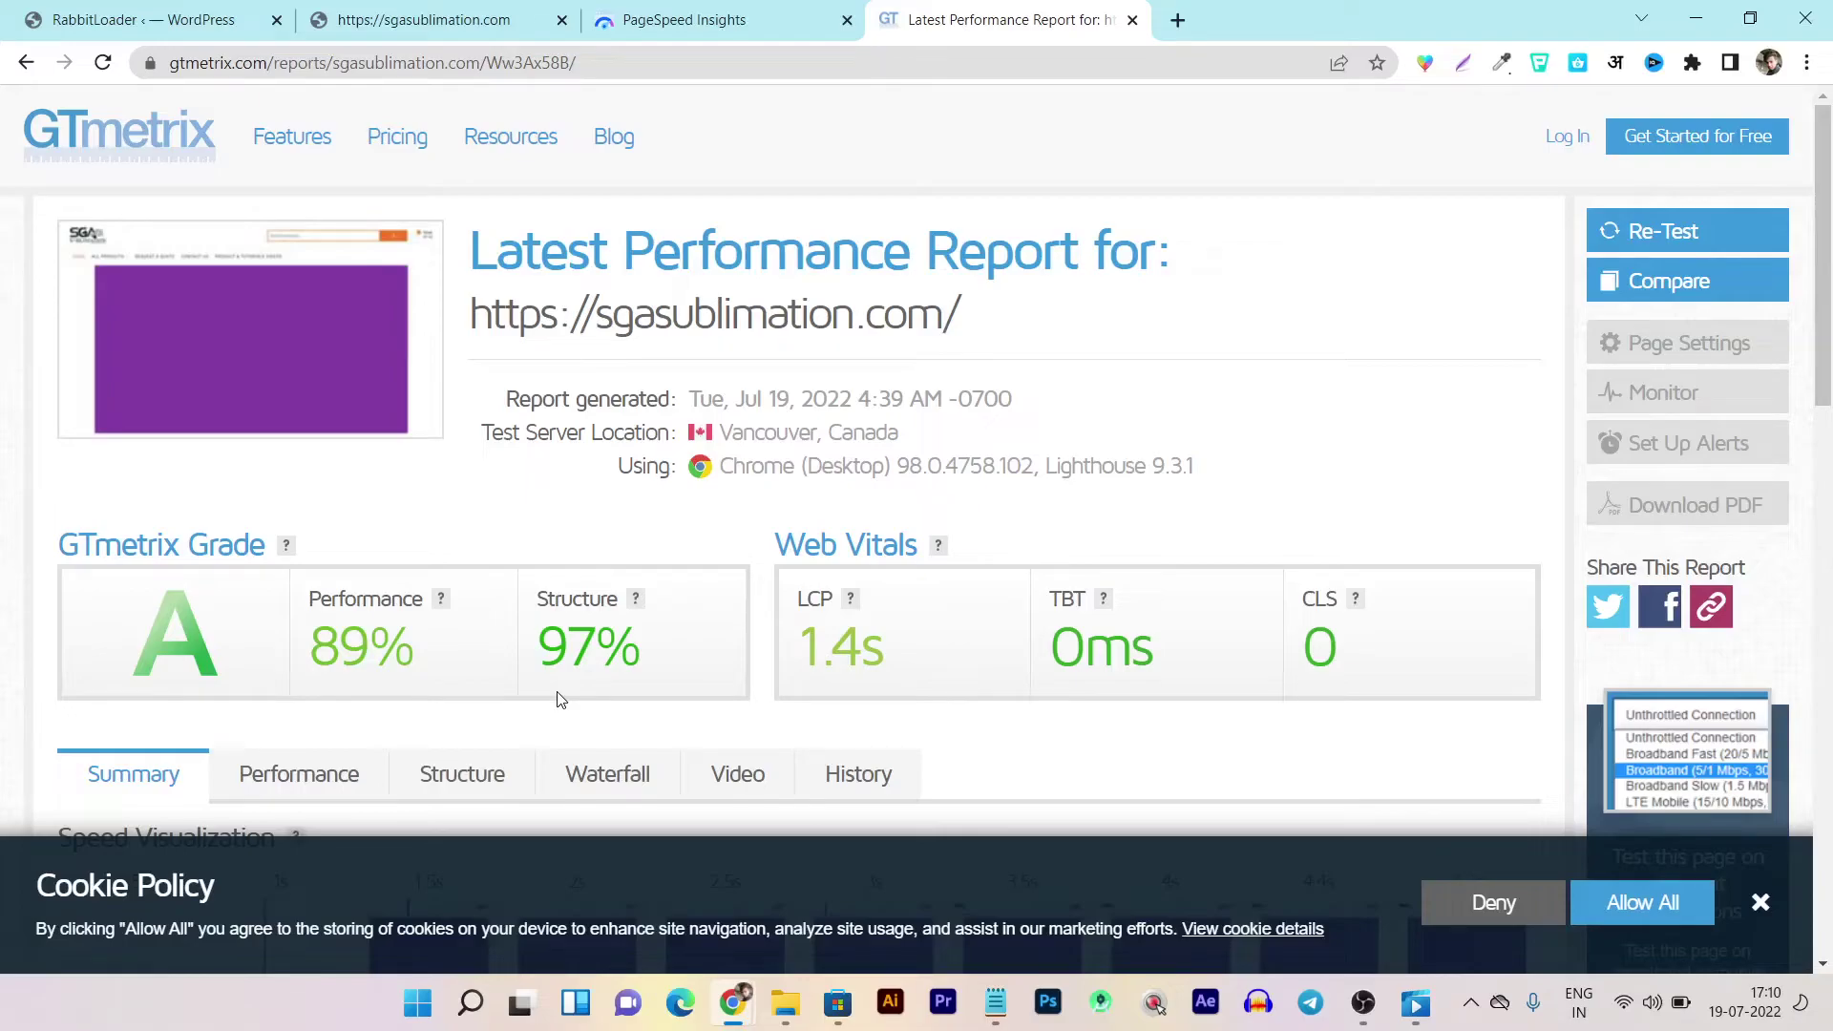
left_click(996, 1003)
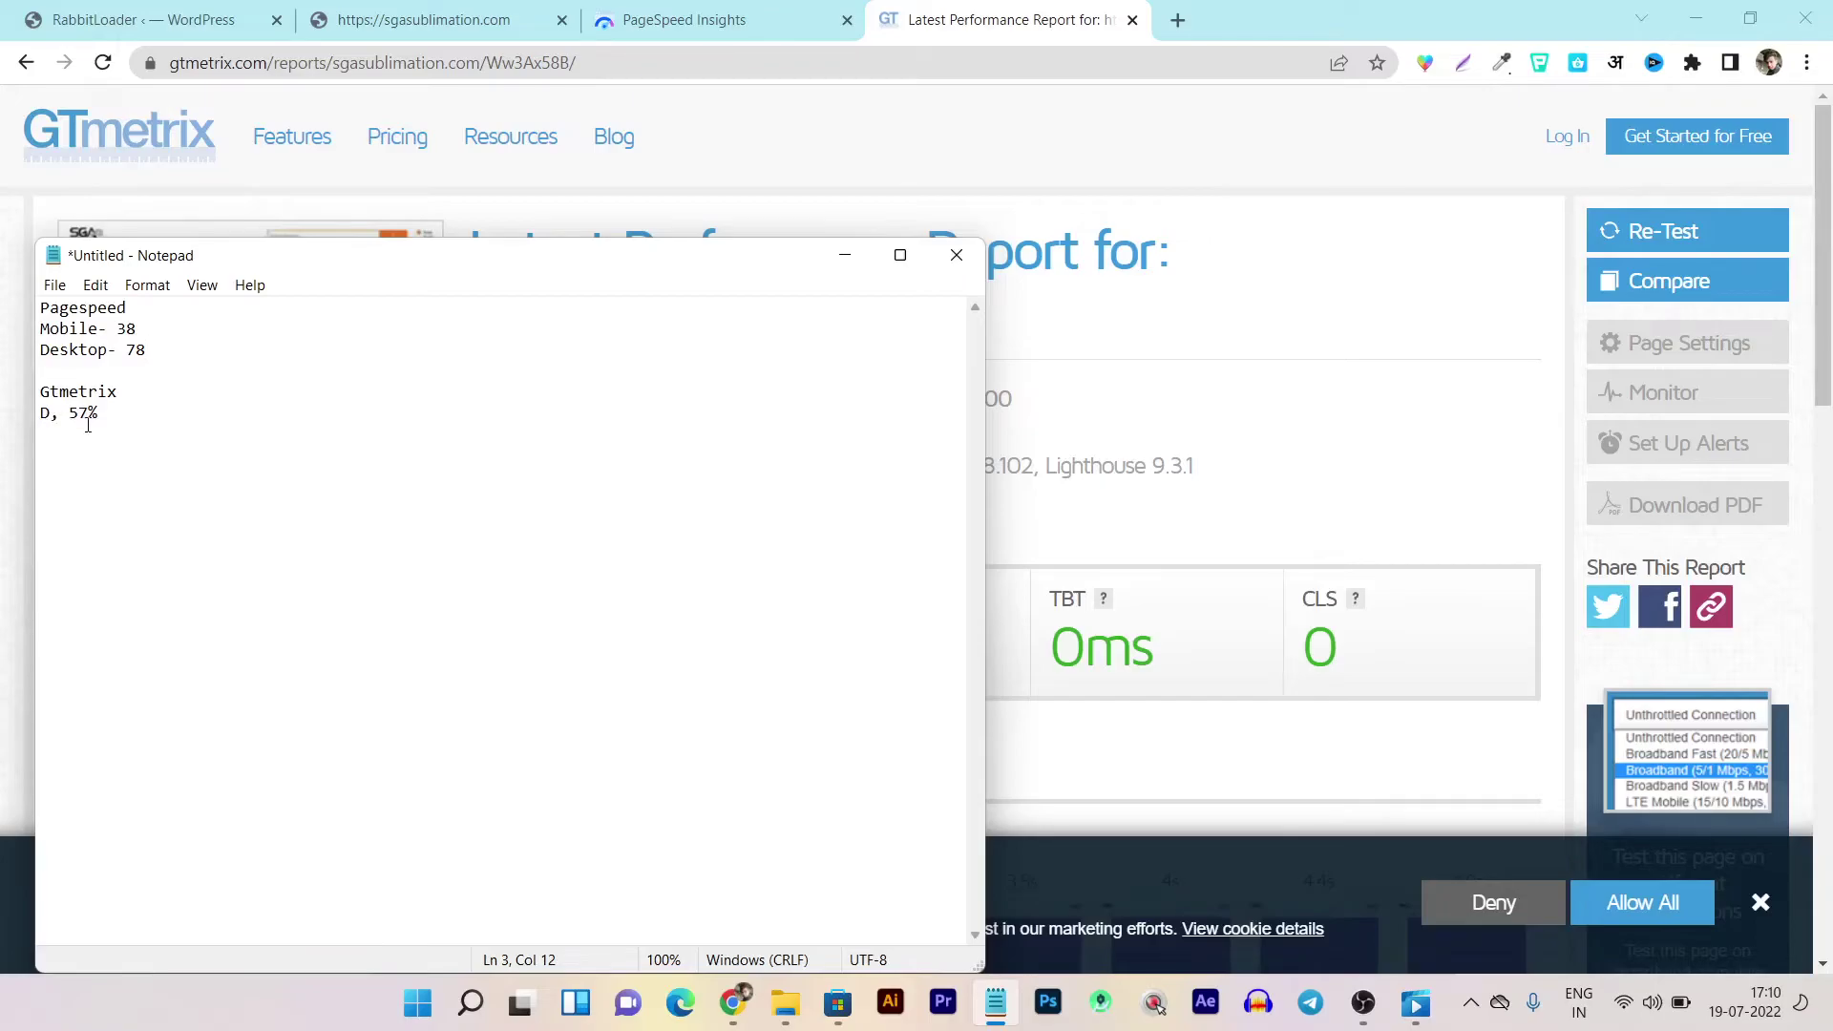
left_click(1309, 393)
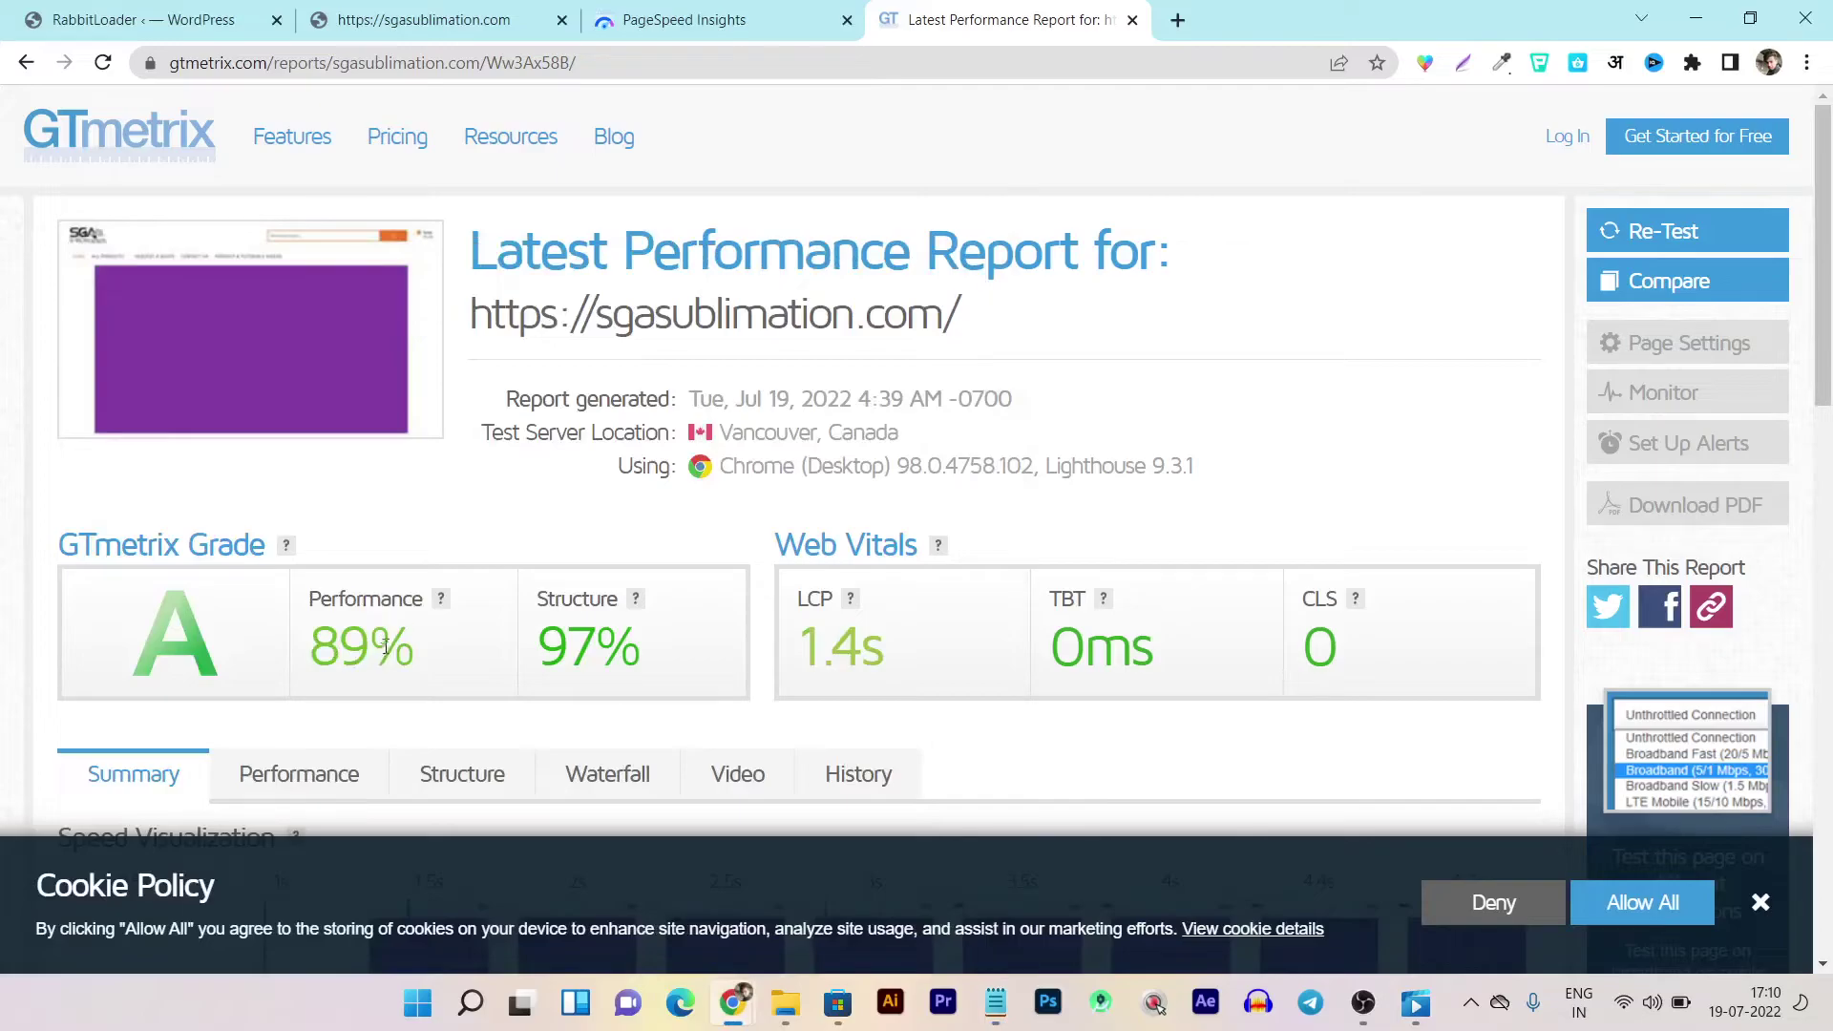
Switch back to RabbitLoader in the WordPress admin and review the URL Performance summary and the desktop and mobile scores per canonical URL
left_click(143, 19)
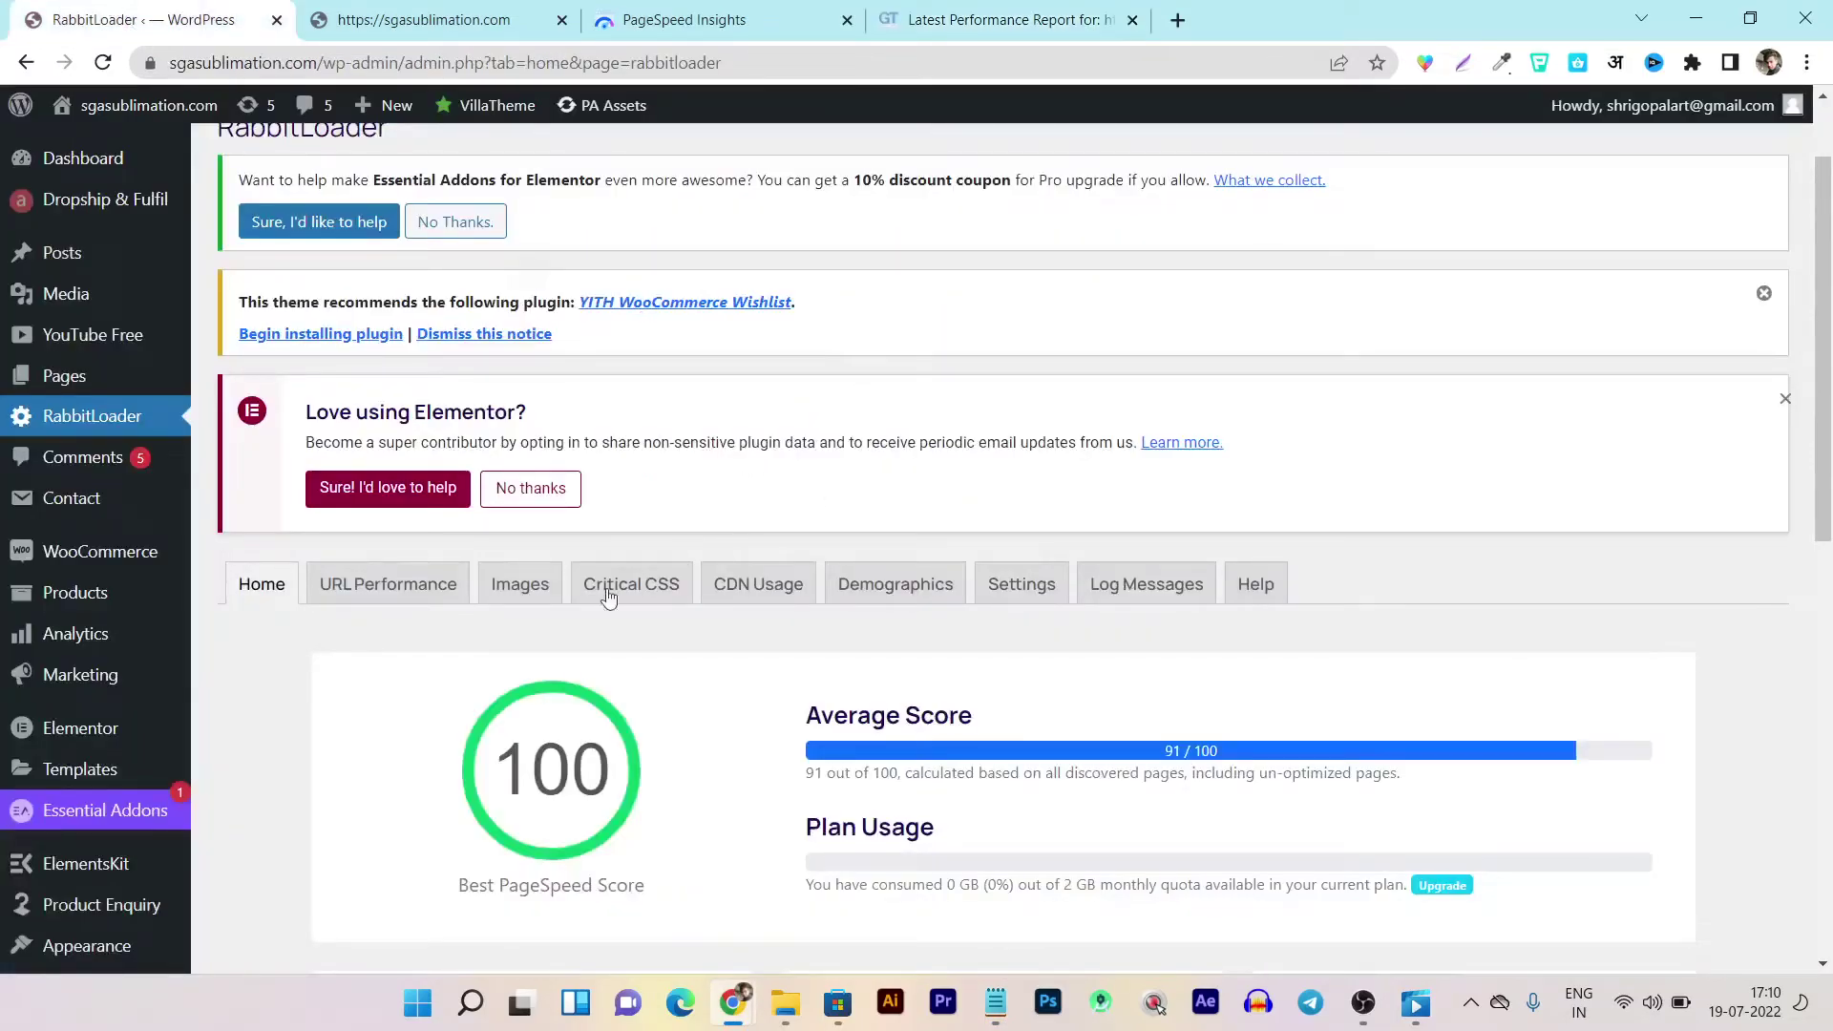
scroll(401, 611, "down", 3)
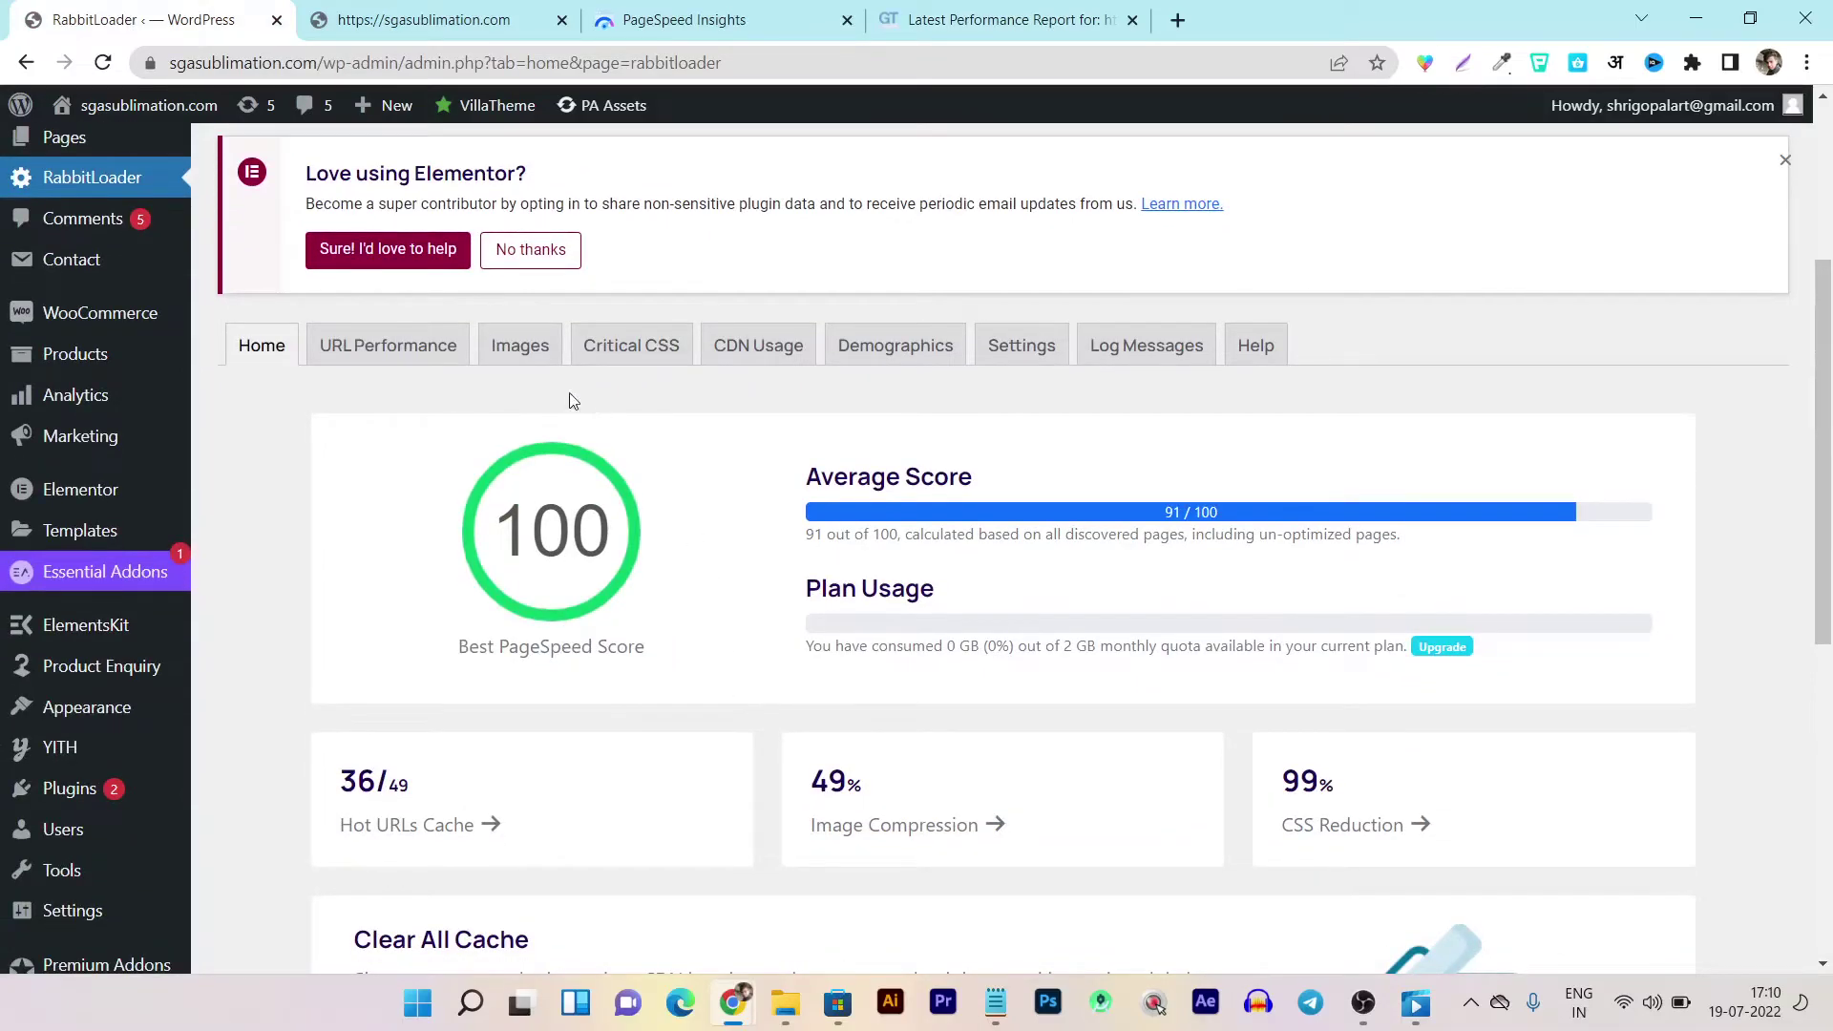
left_click(389, 355)
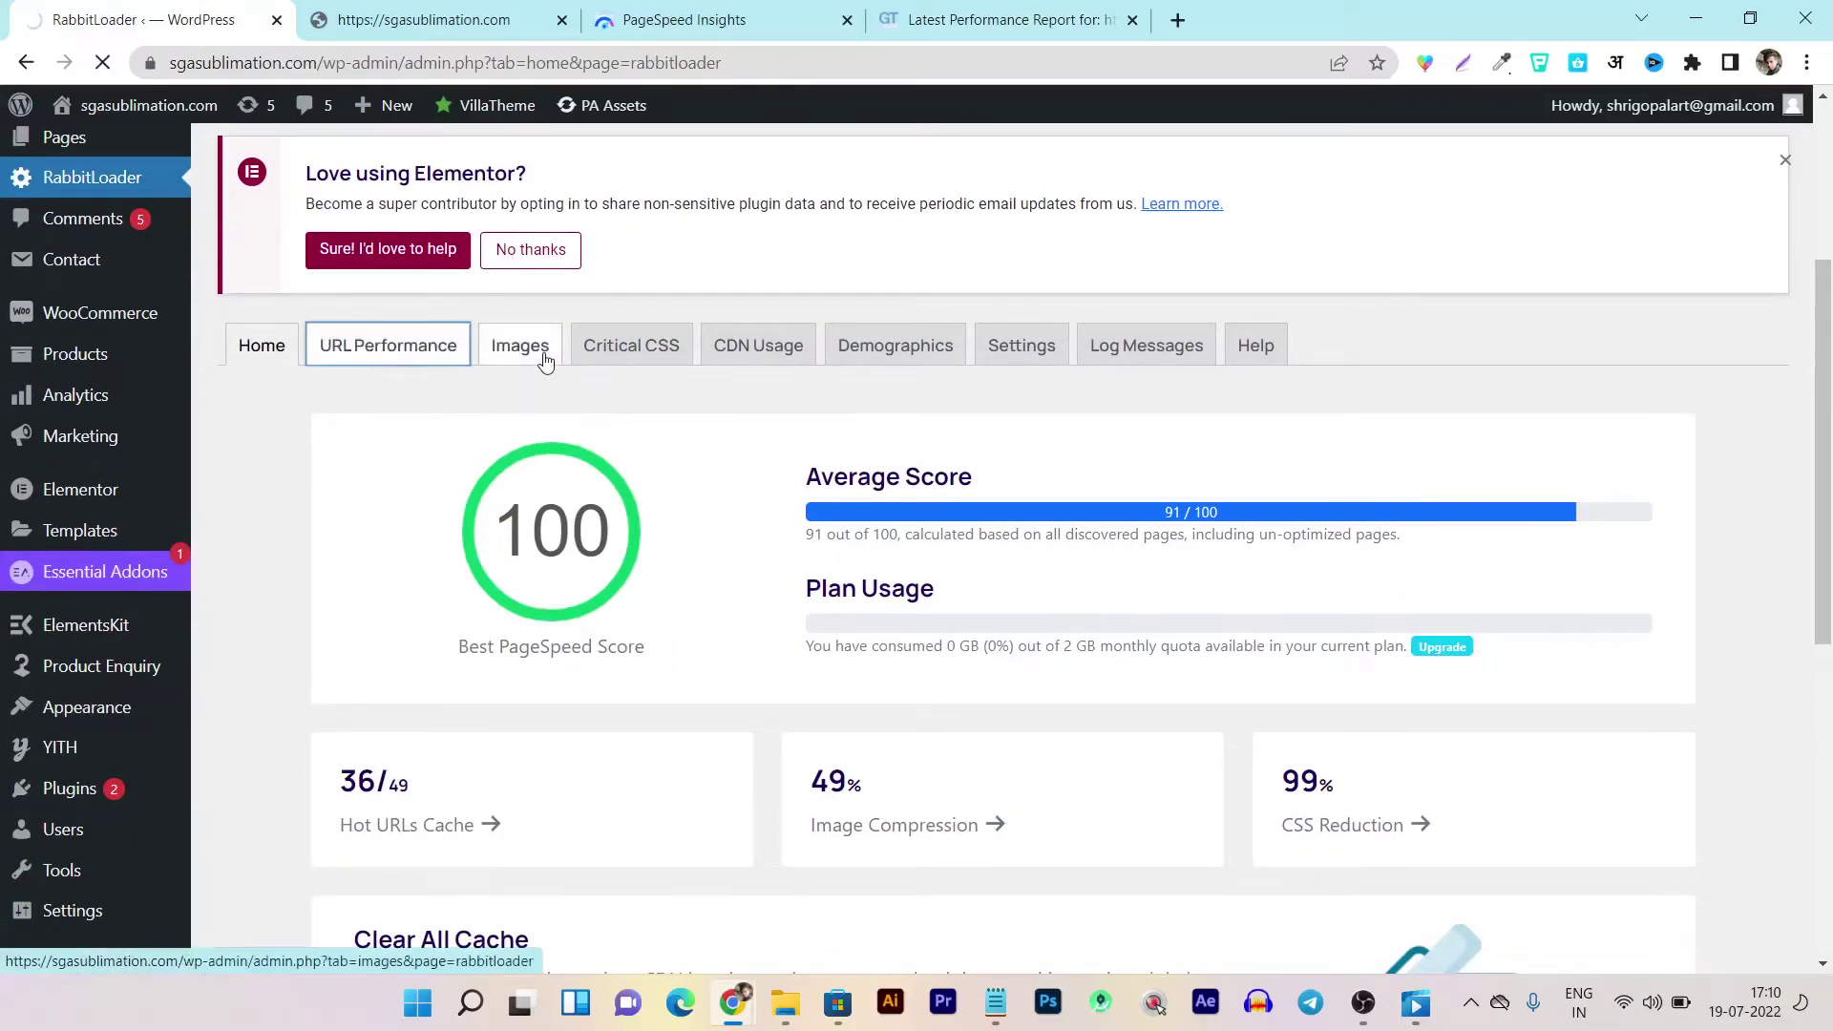
scroll(888, 561, "down", 1)
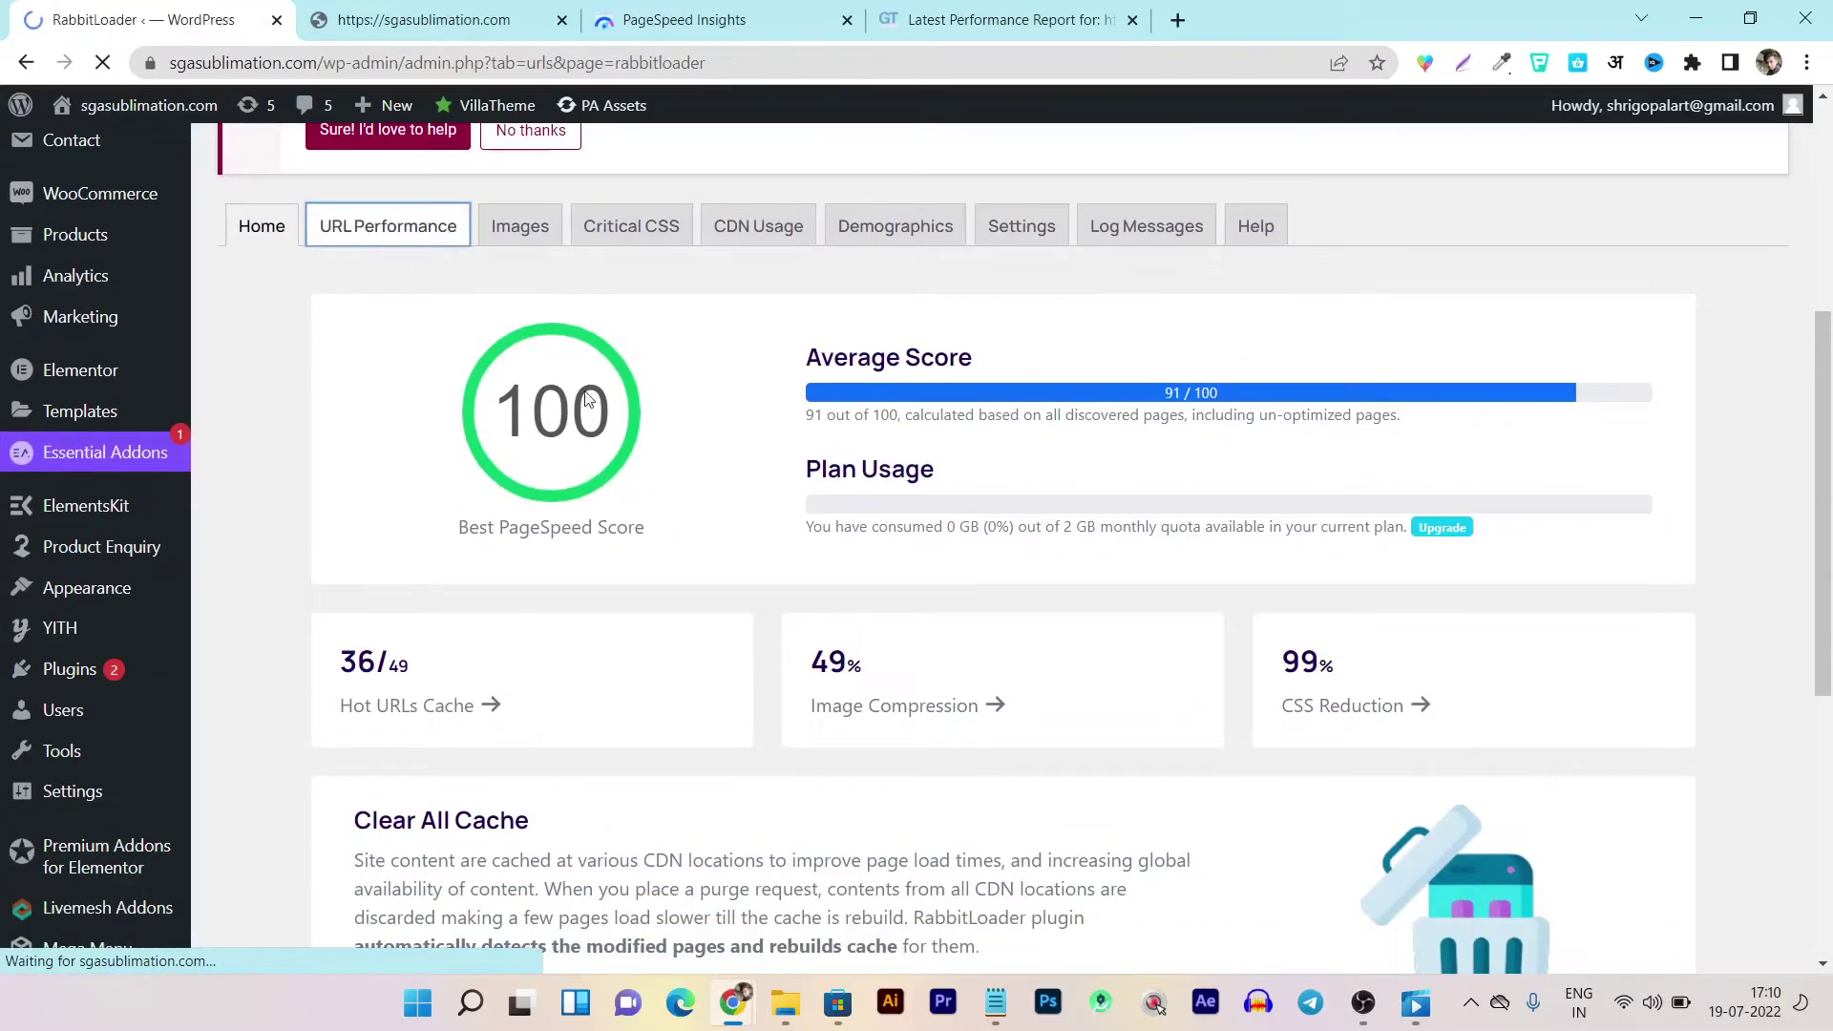
scroll(675, 421, "down", 5)
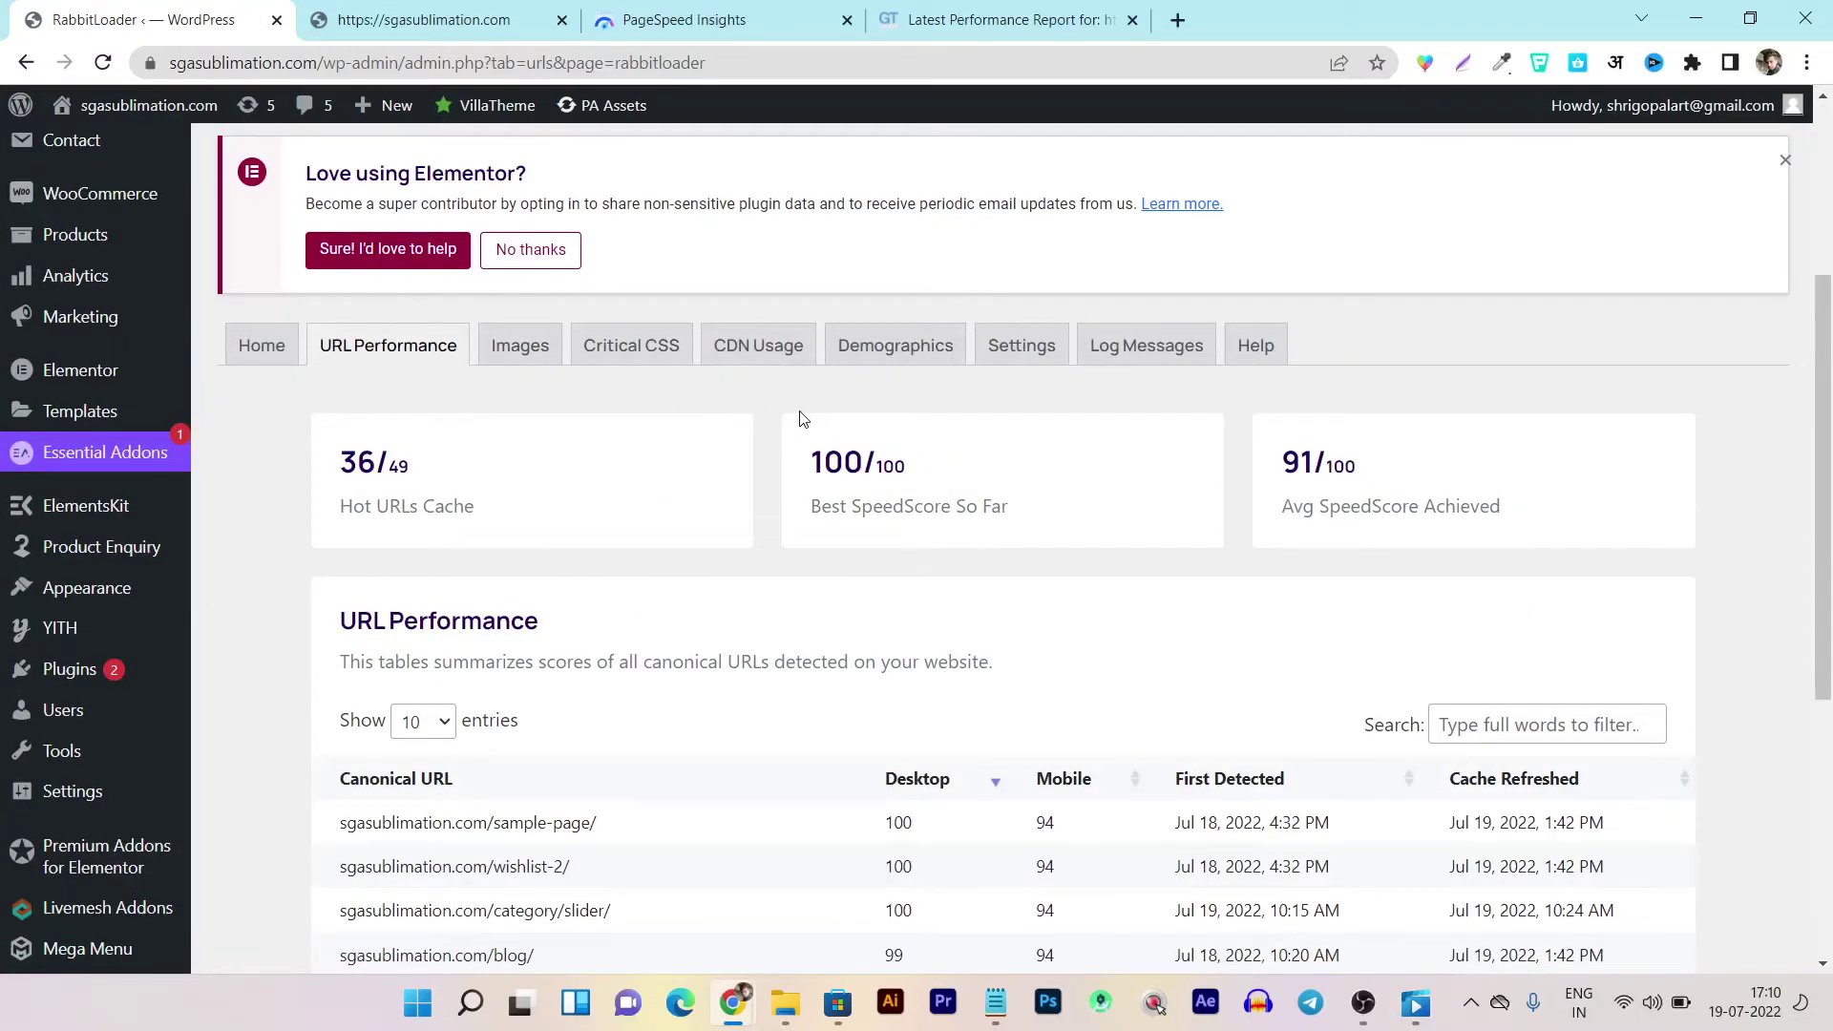
scroll(800, 423, "down", 2)
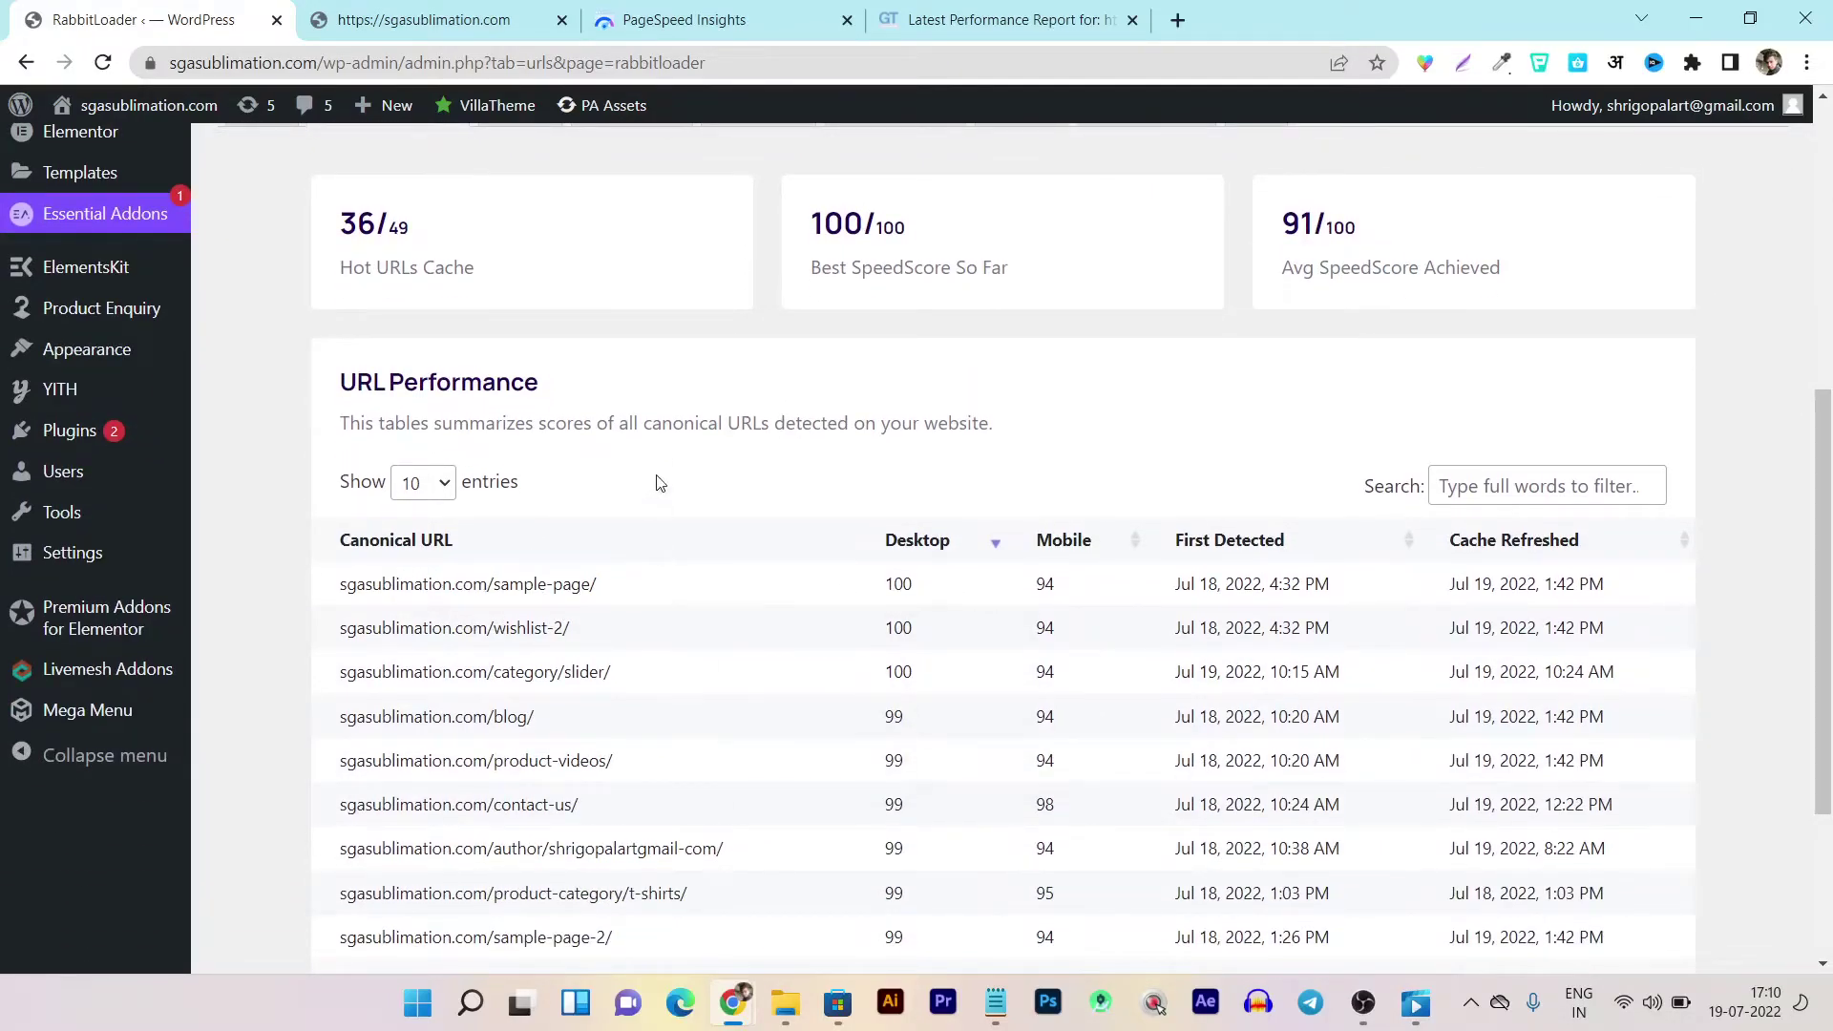
scroll(657, 482, "up", 5)
scroll(376, 683, "down", 1)
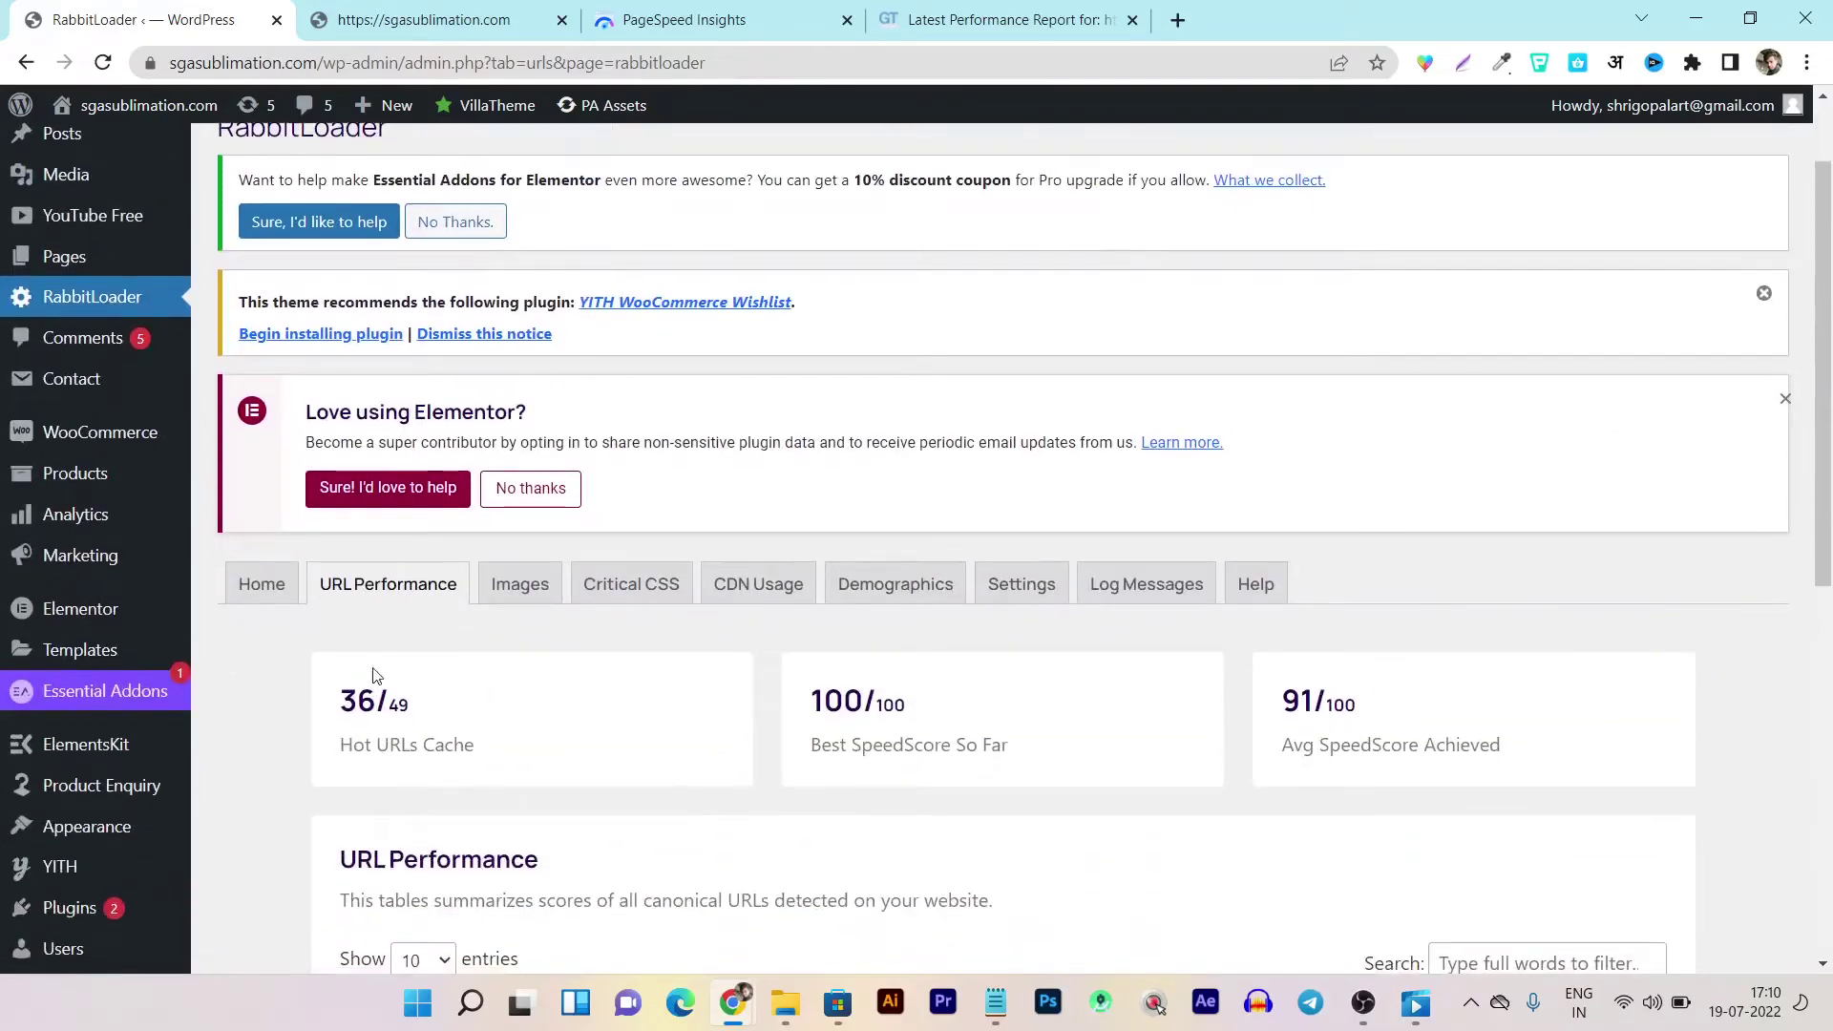
scroll(497, 455, "down", 2)
scroll(496, 455, "down", 3)
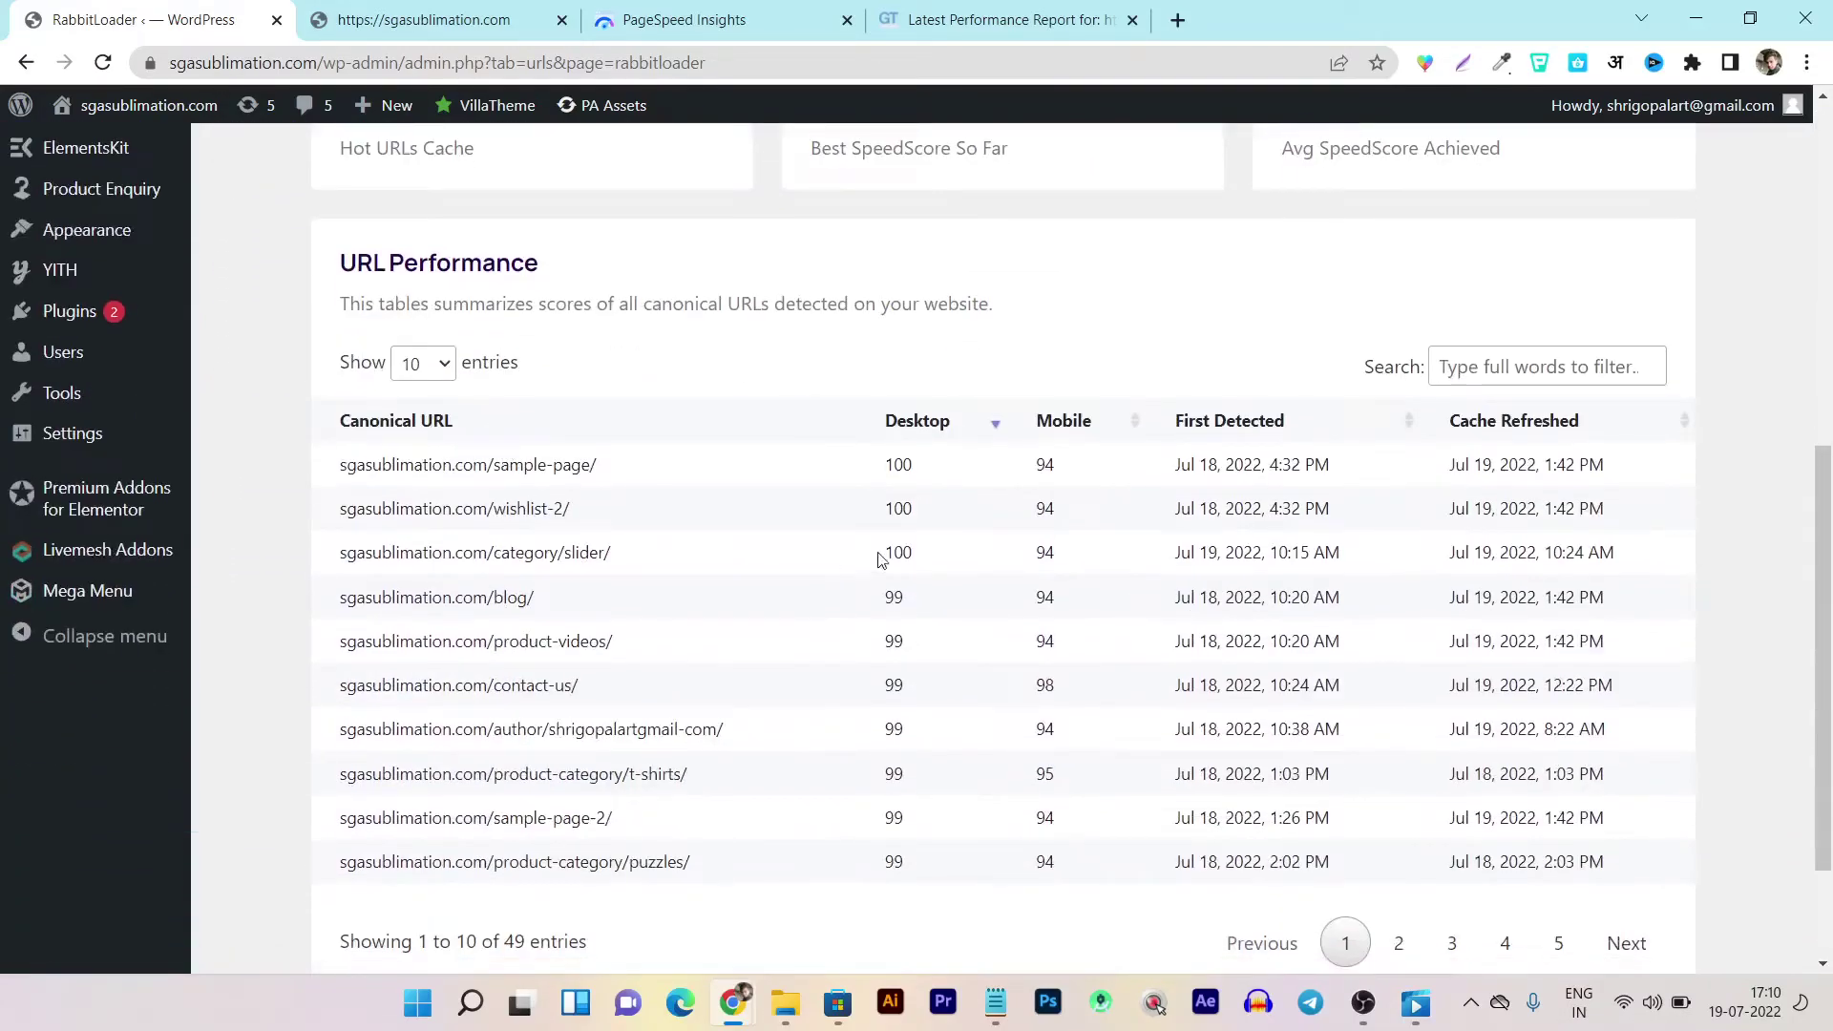